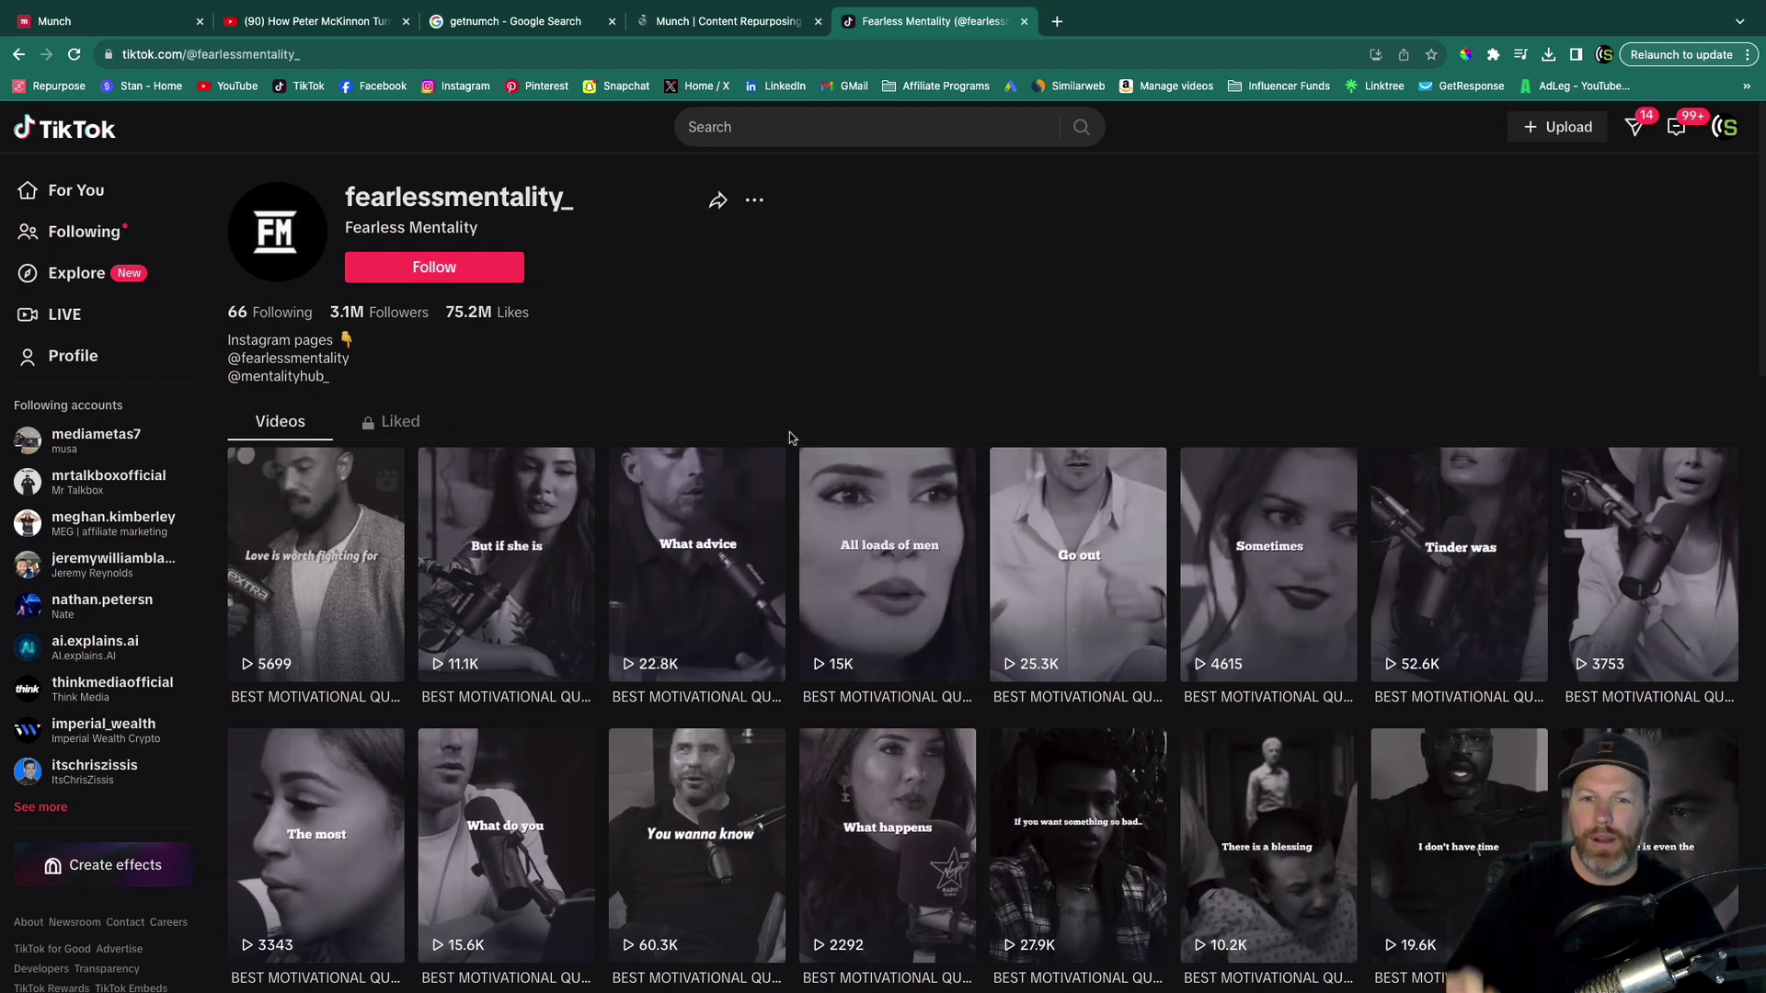
Step: Scroll down through the creator's TikTok quote-video grid, then back up to the top
scroll(789, 432, "down", 15)
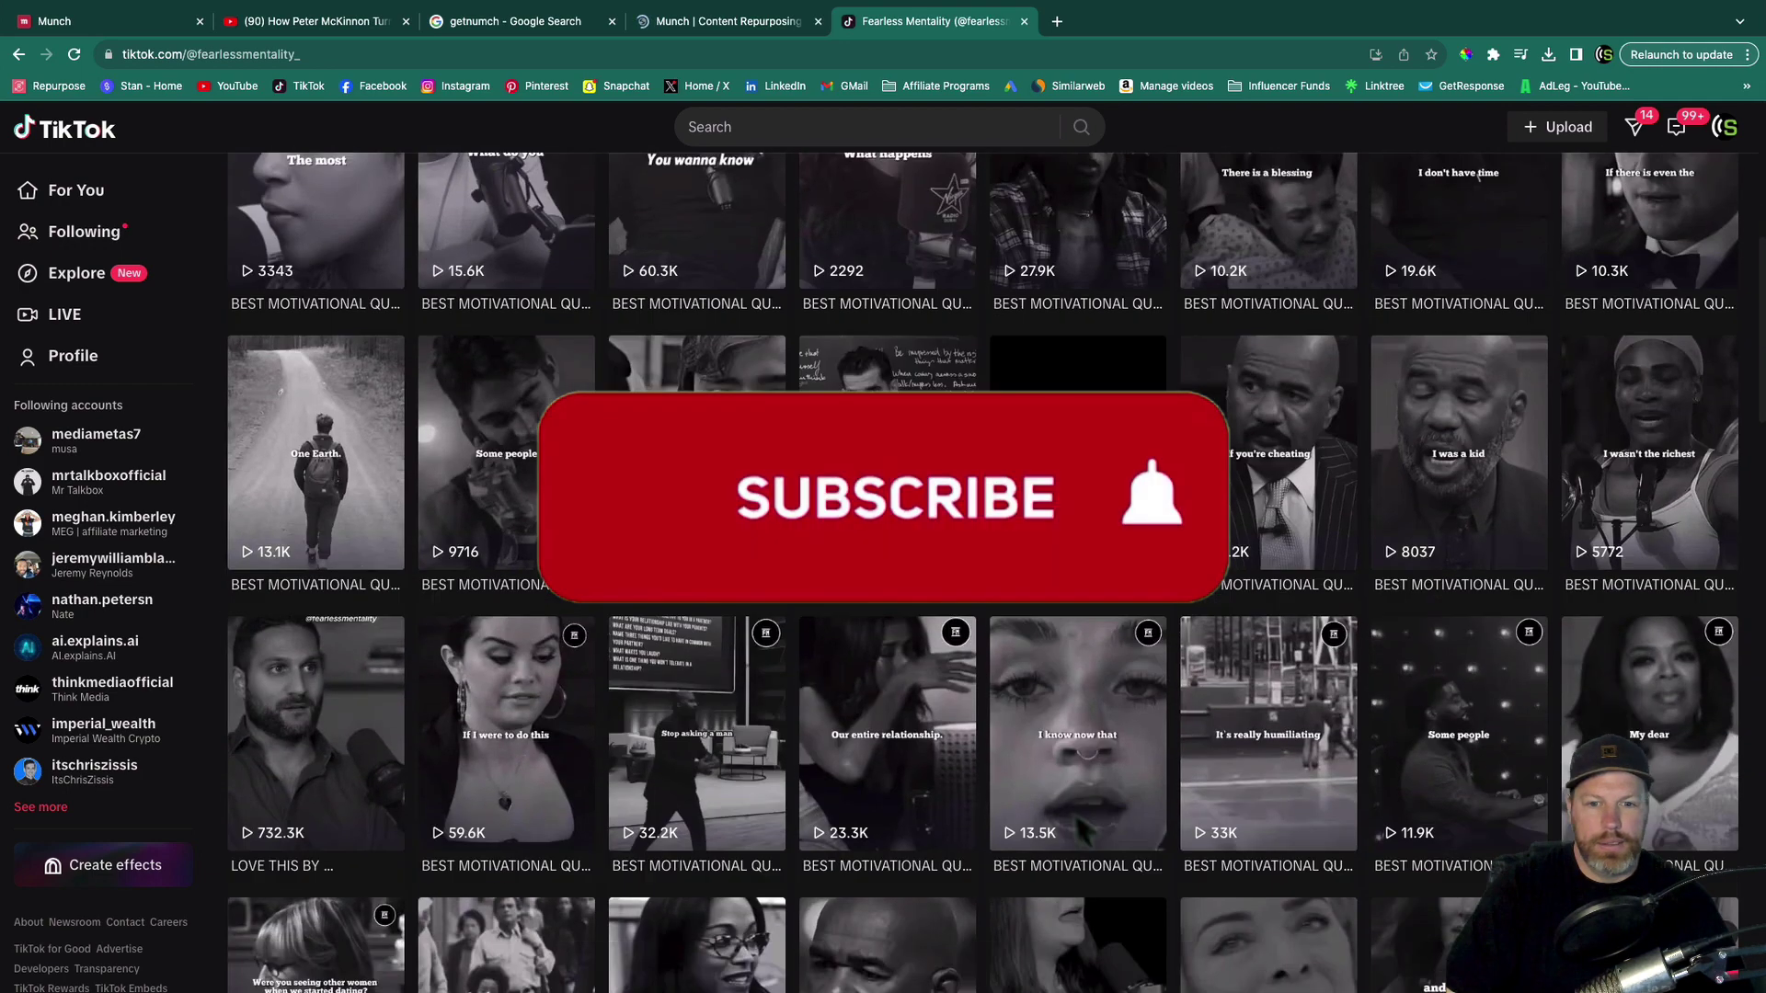
scroll(333, 485, "down", 1)
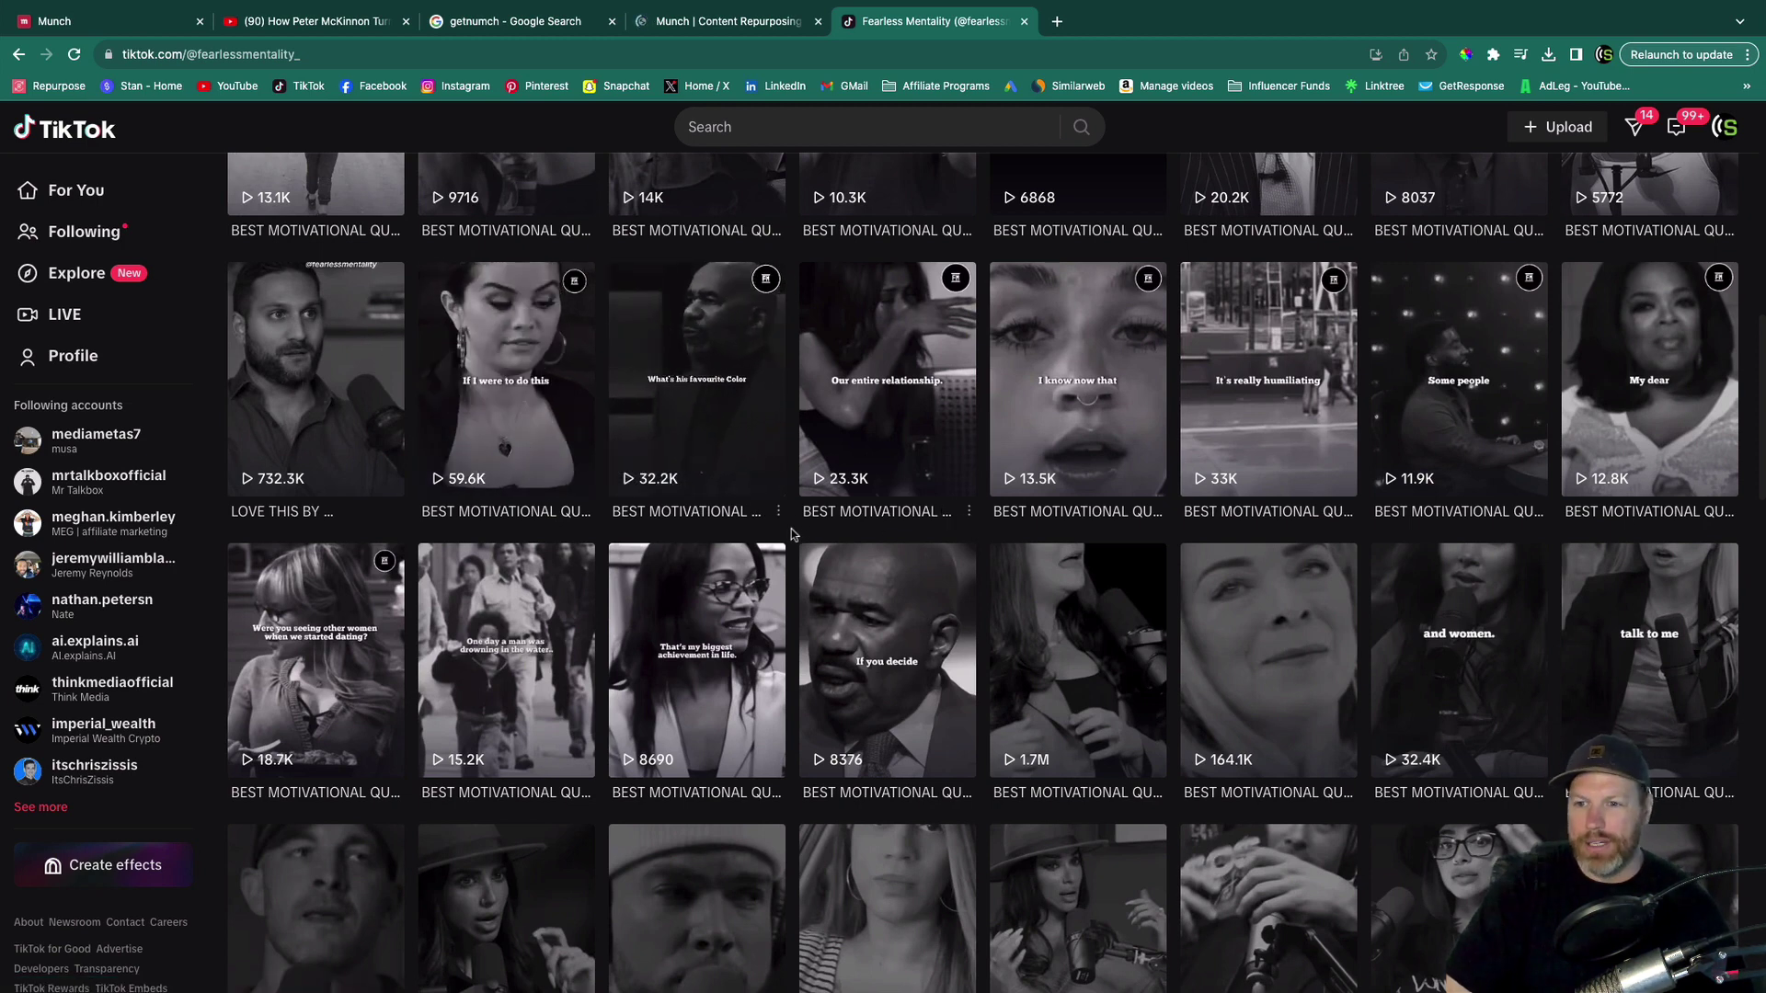
scroll(911, 324, "up", 15)
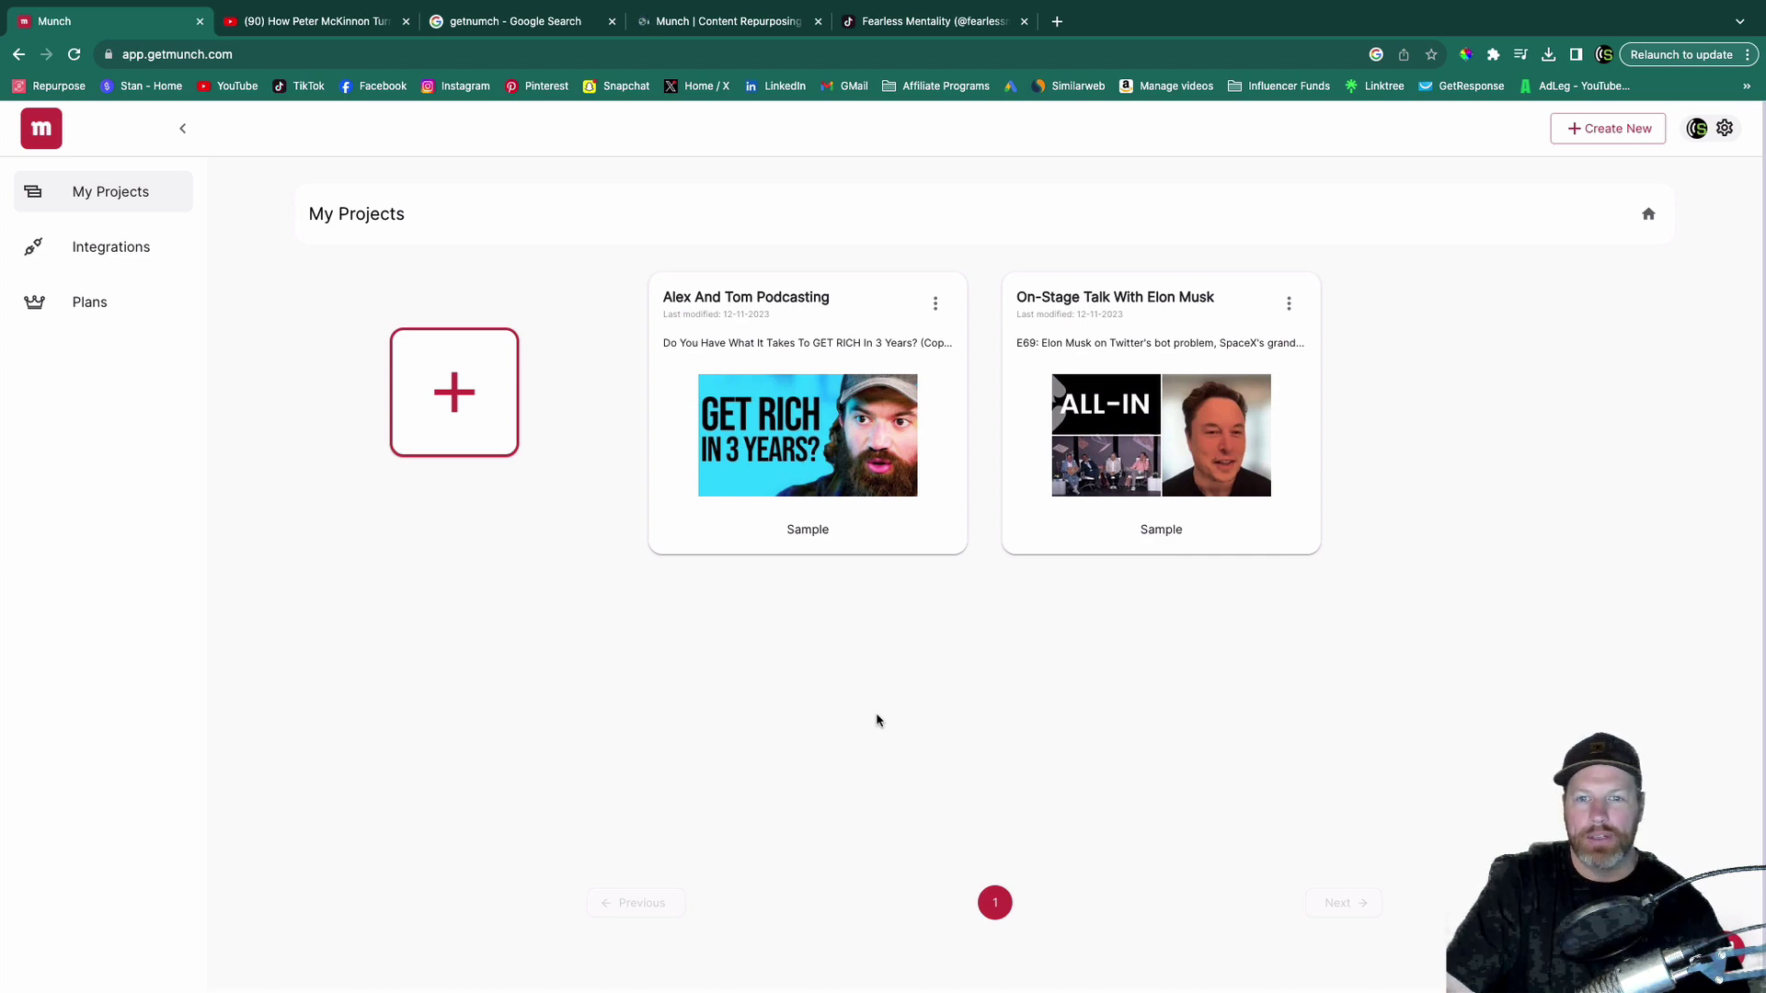
Step: Copy the source YouTube video's web address from the address bar
key("ctrl+Tab")
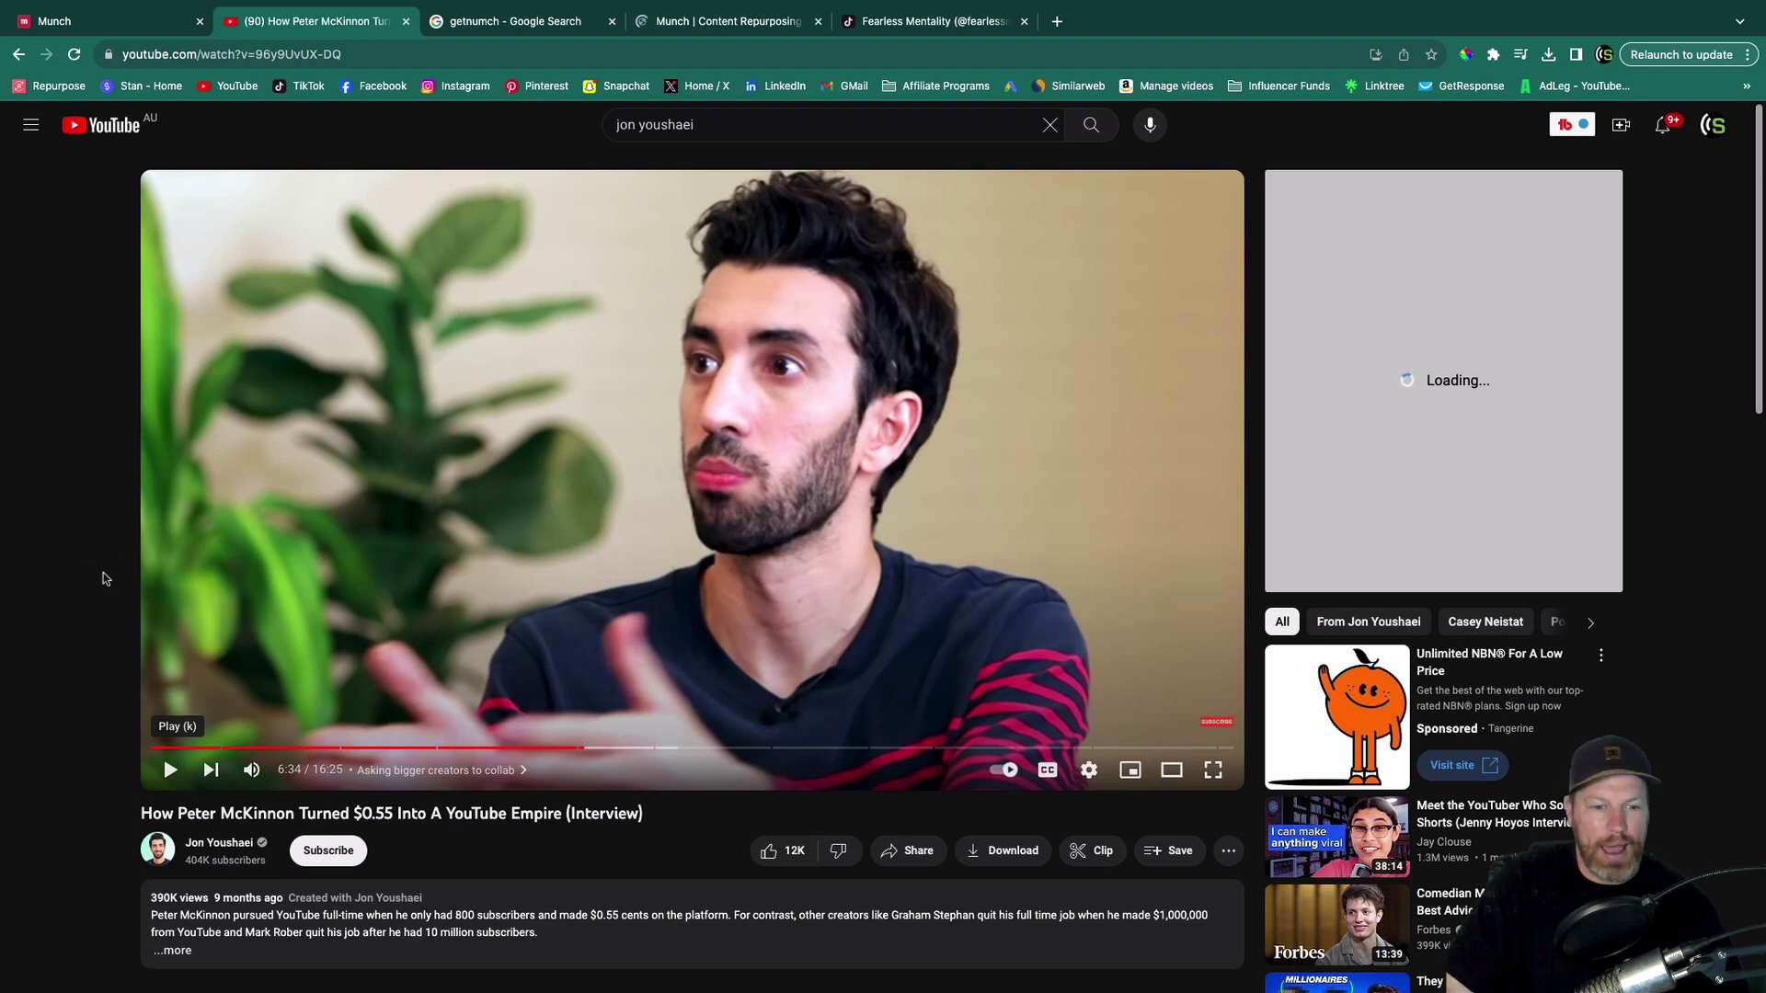
left_click(361, 54)
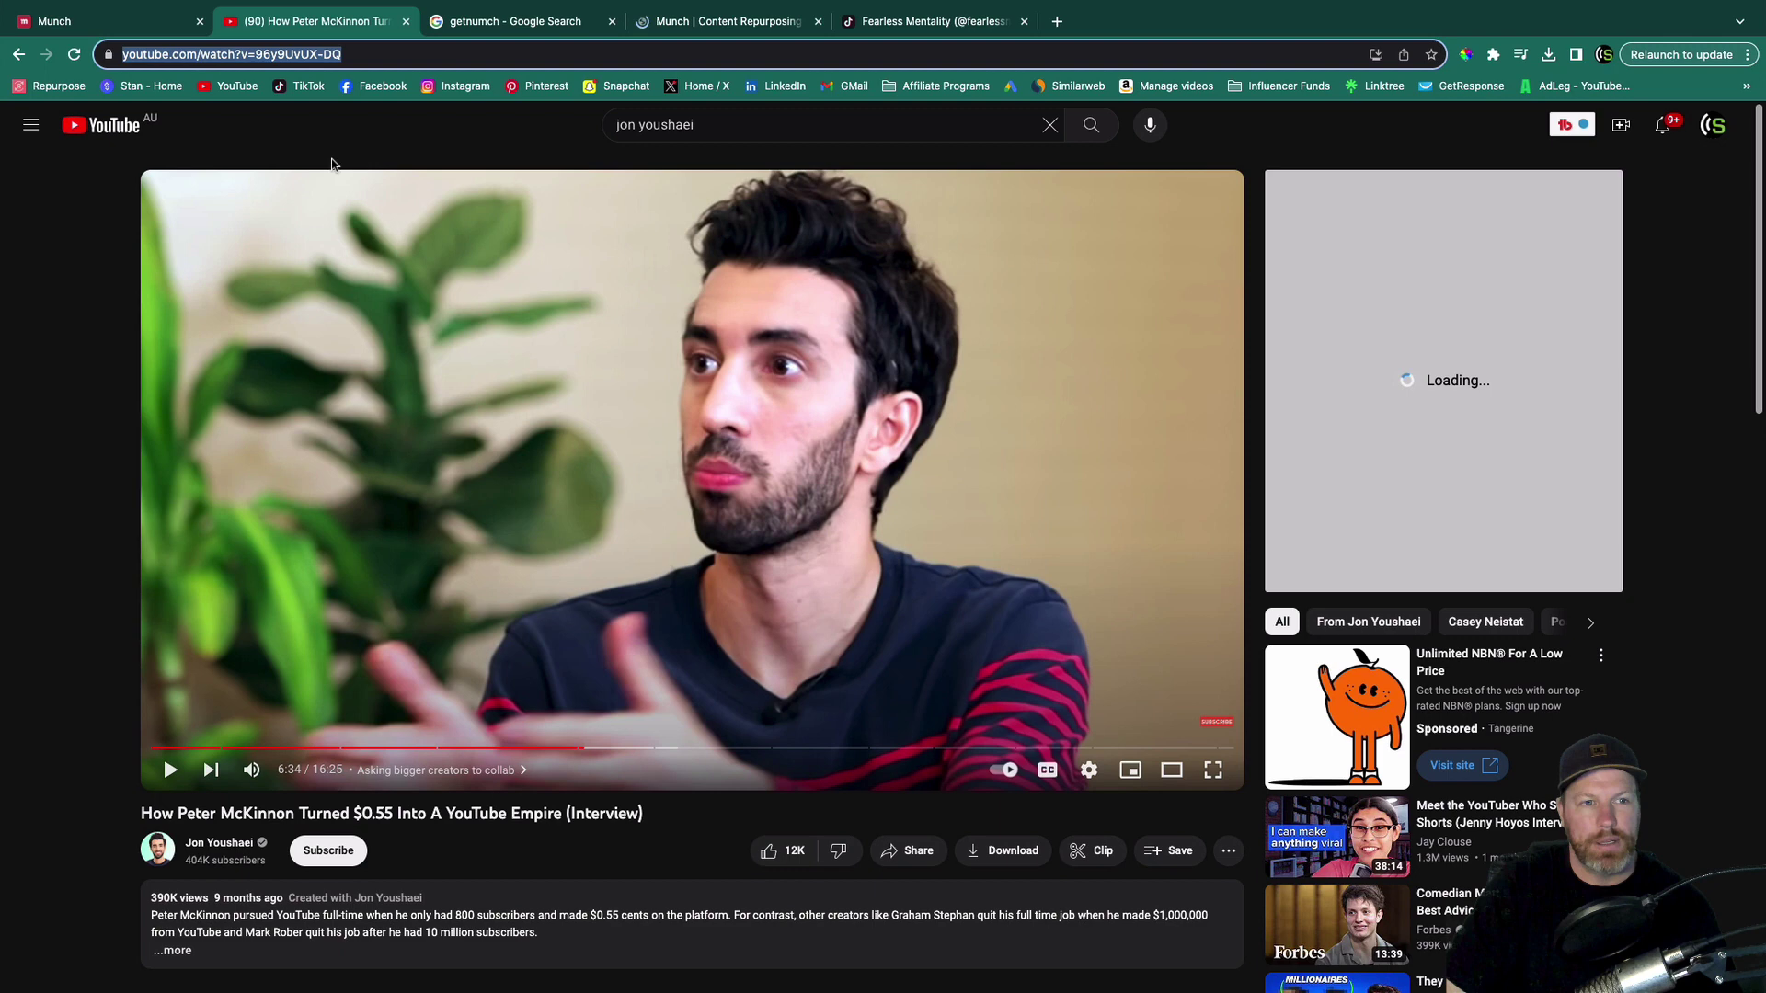
left_click(162, 34)
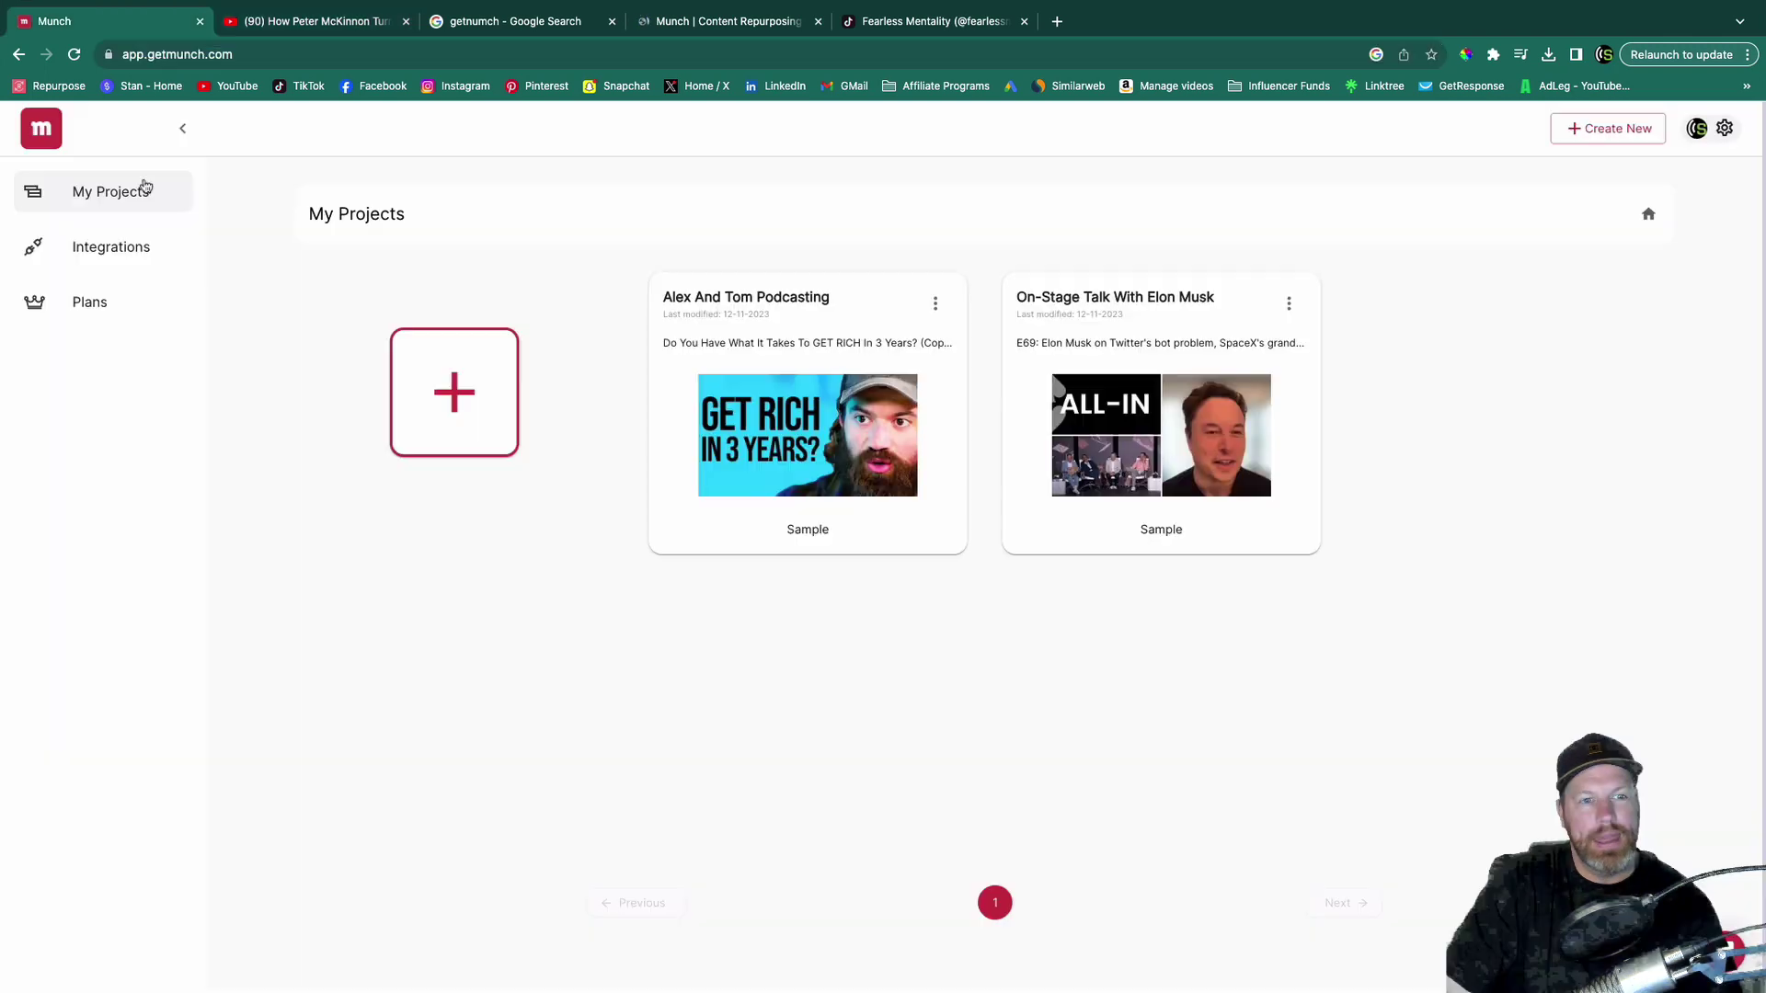
Step: Start a new Munch project with YouTube Short and TikTok as clip outputs
left_click(463, 399)
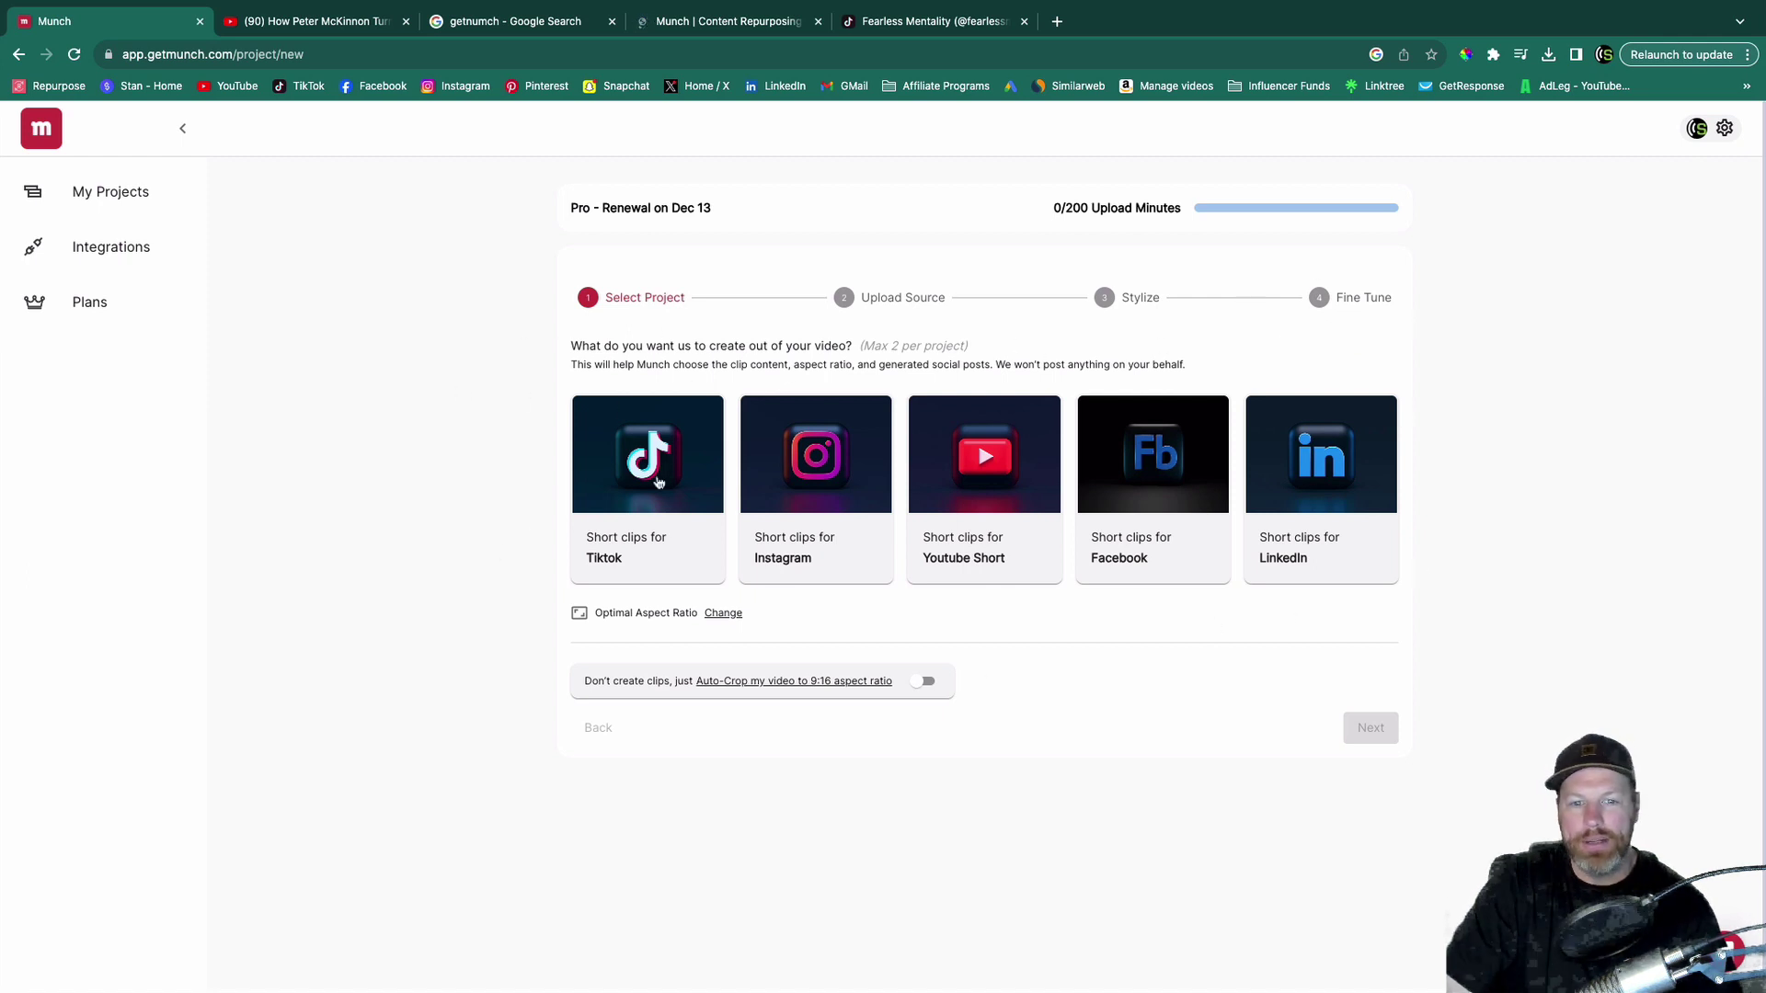
left_click(995, 451)
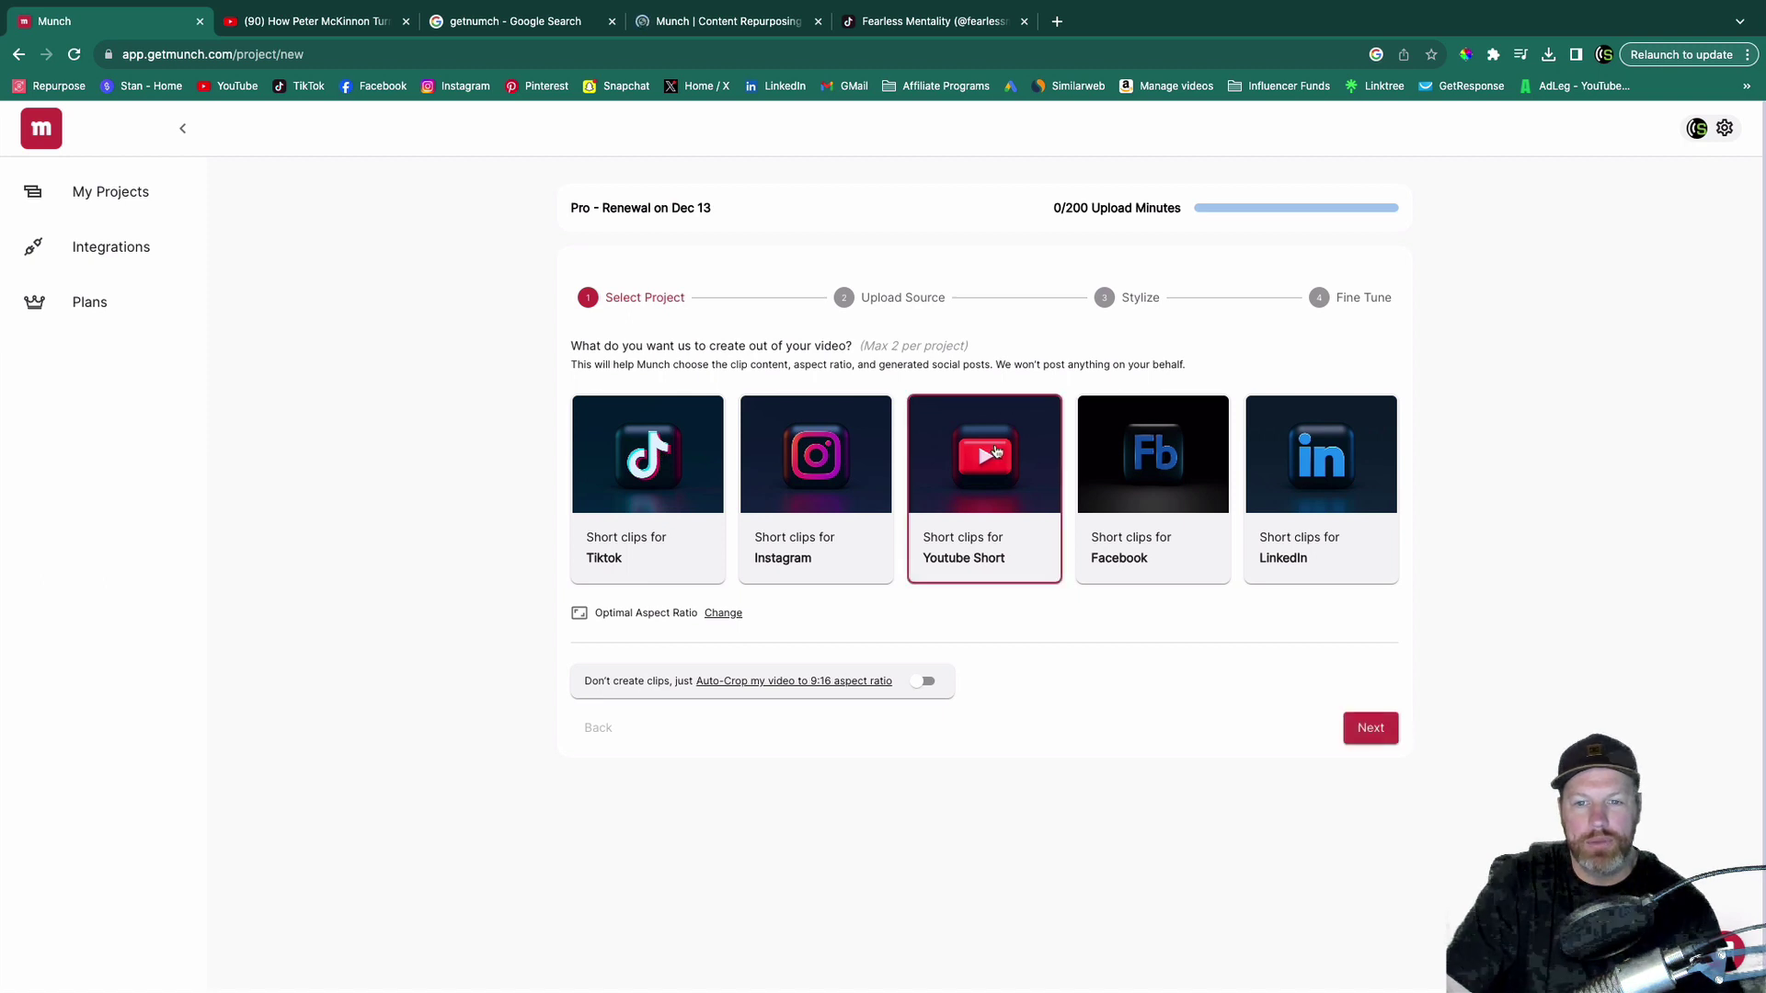
left_click(643, 479)
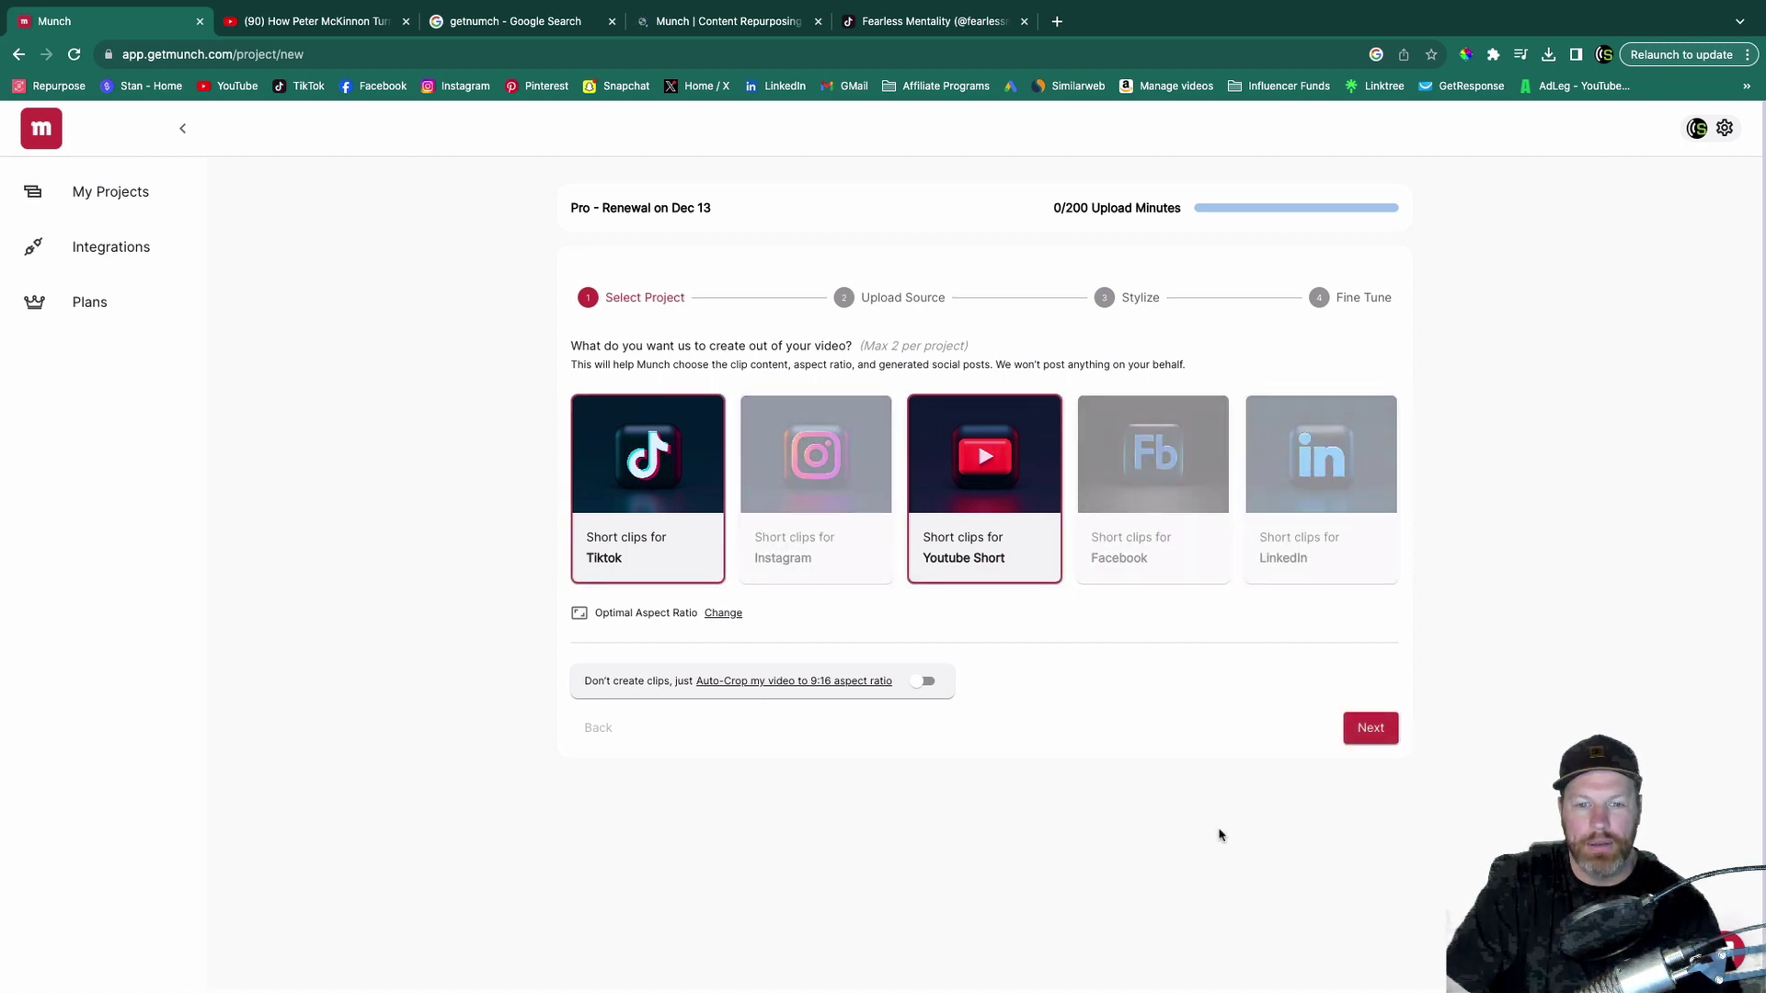
left_click(1371, 727)
left_click(931, 462)
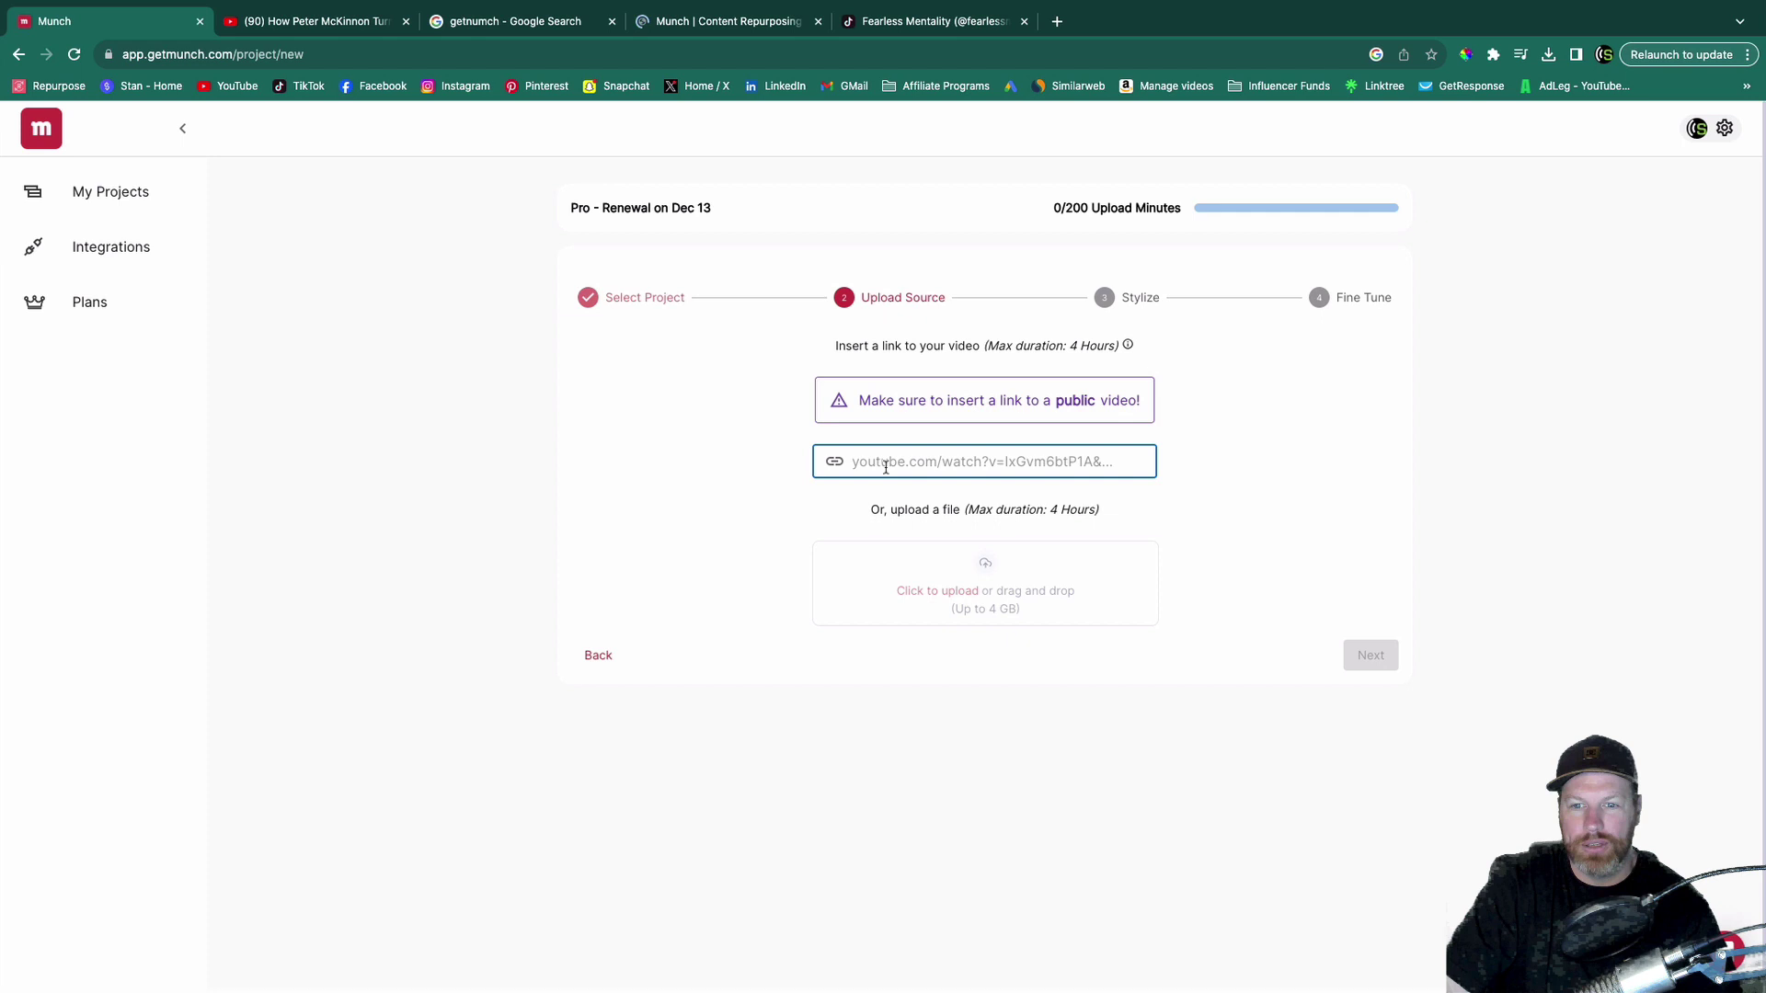
Step: Paste the YouTube link as the source, then pick Tripster from the subtitle style gallery
type("https://www.youtube.com/watch?v=96y9UvUX-DQ")
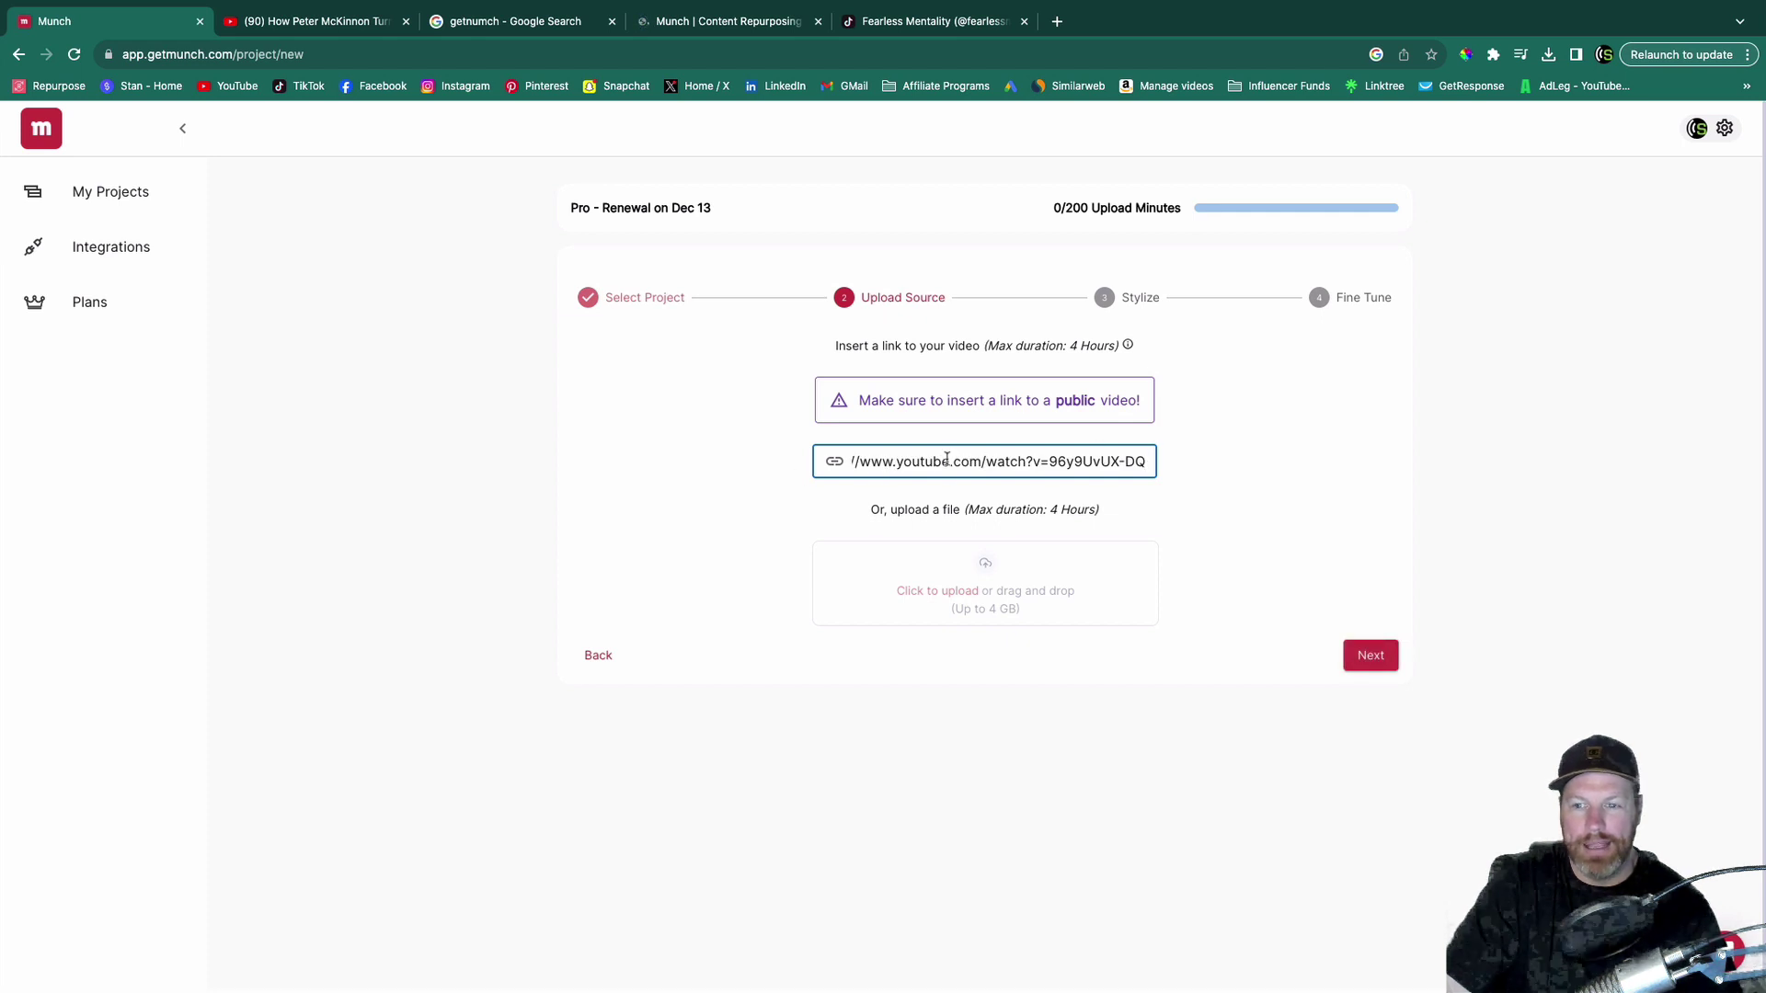
left_click(1370, 657)
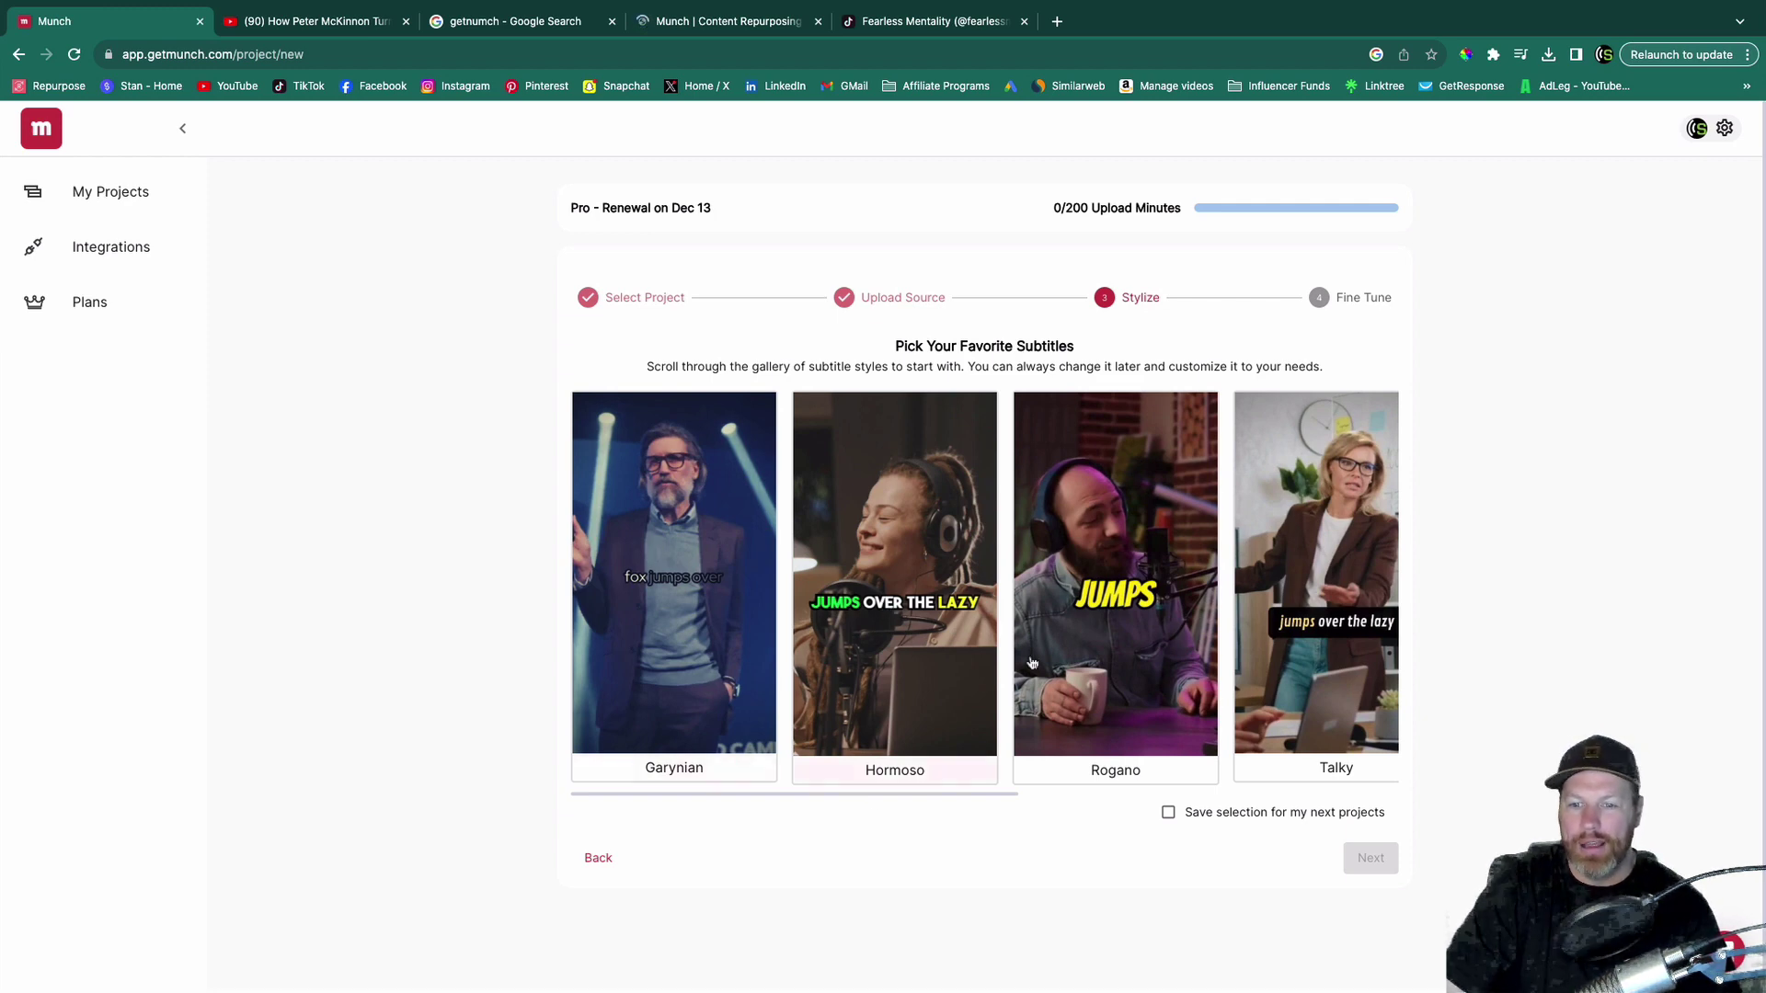
left_click_drag(939, 795, 757, 784)
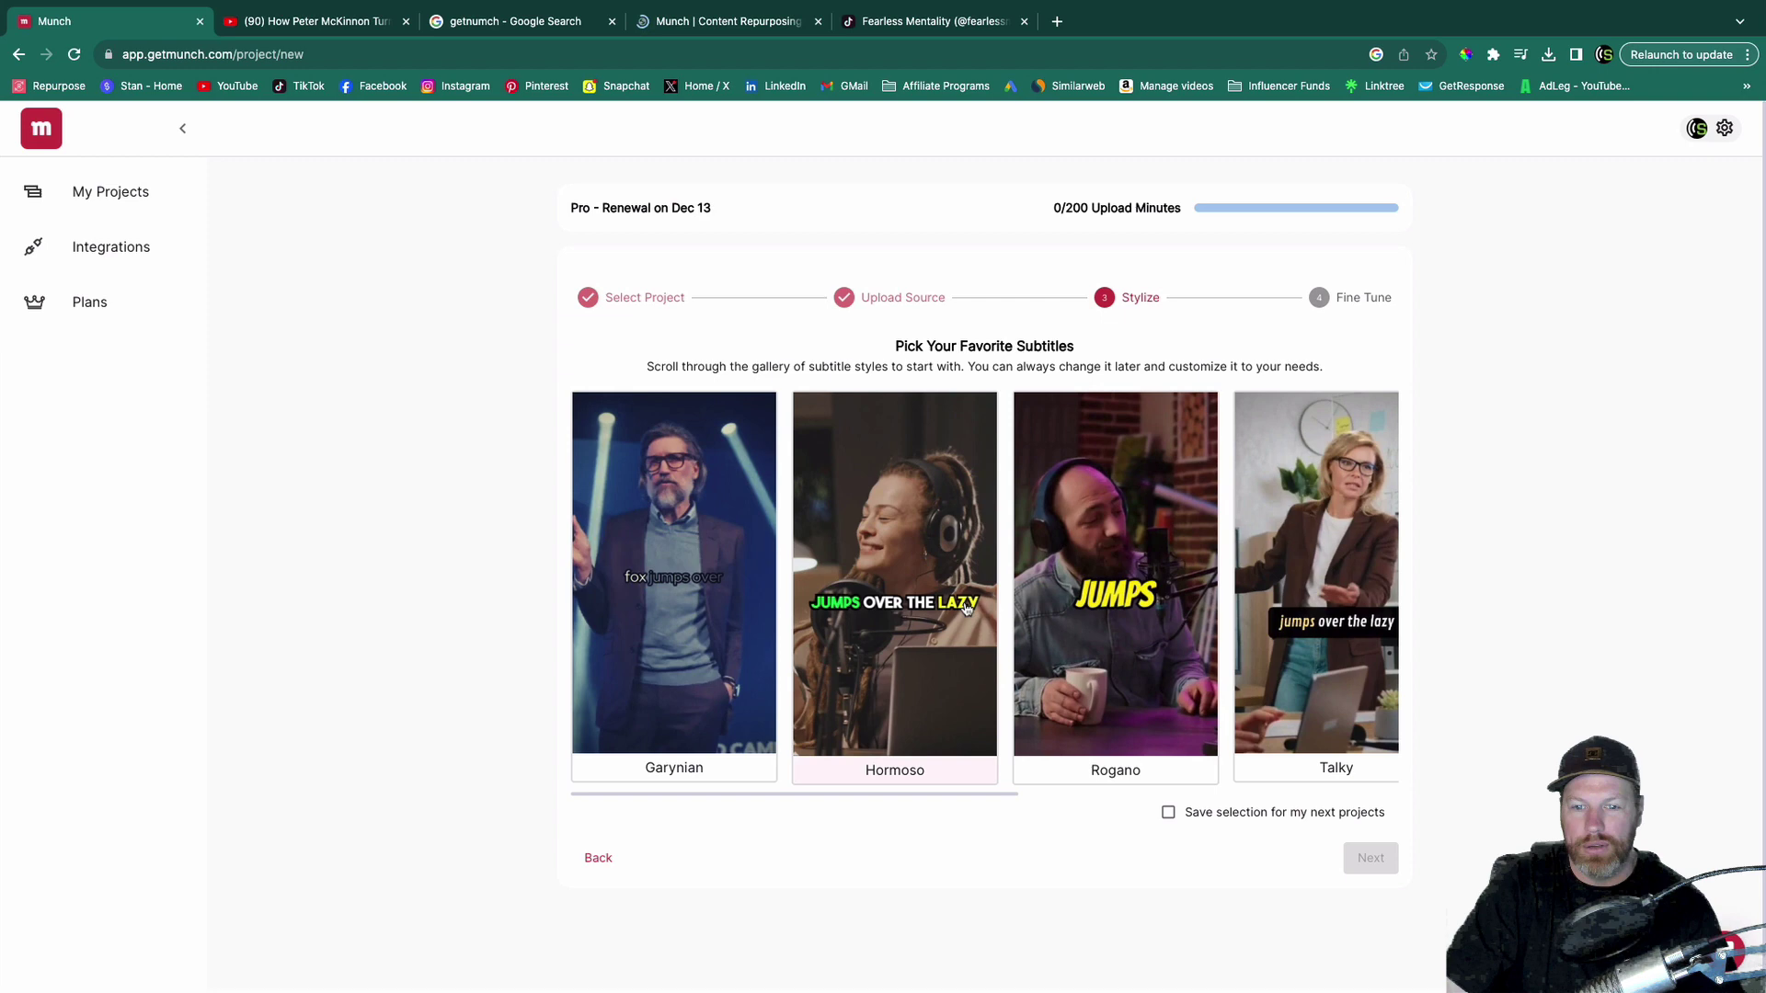
left_click_drag(979, 796, 1310, 796)
left_click(952, 714)
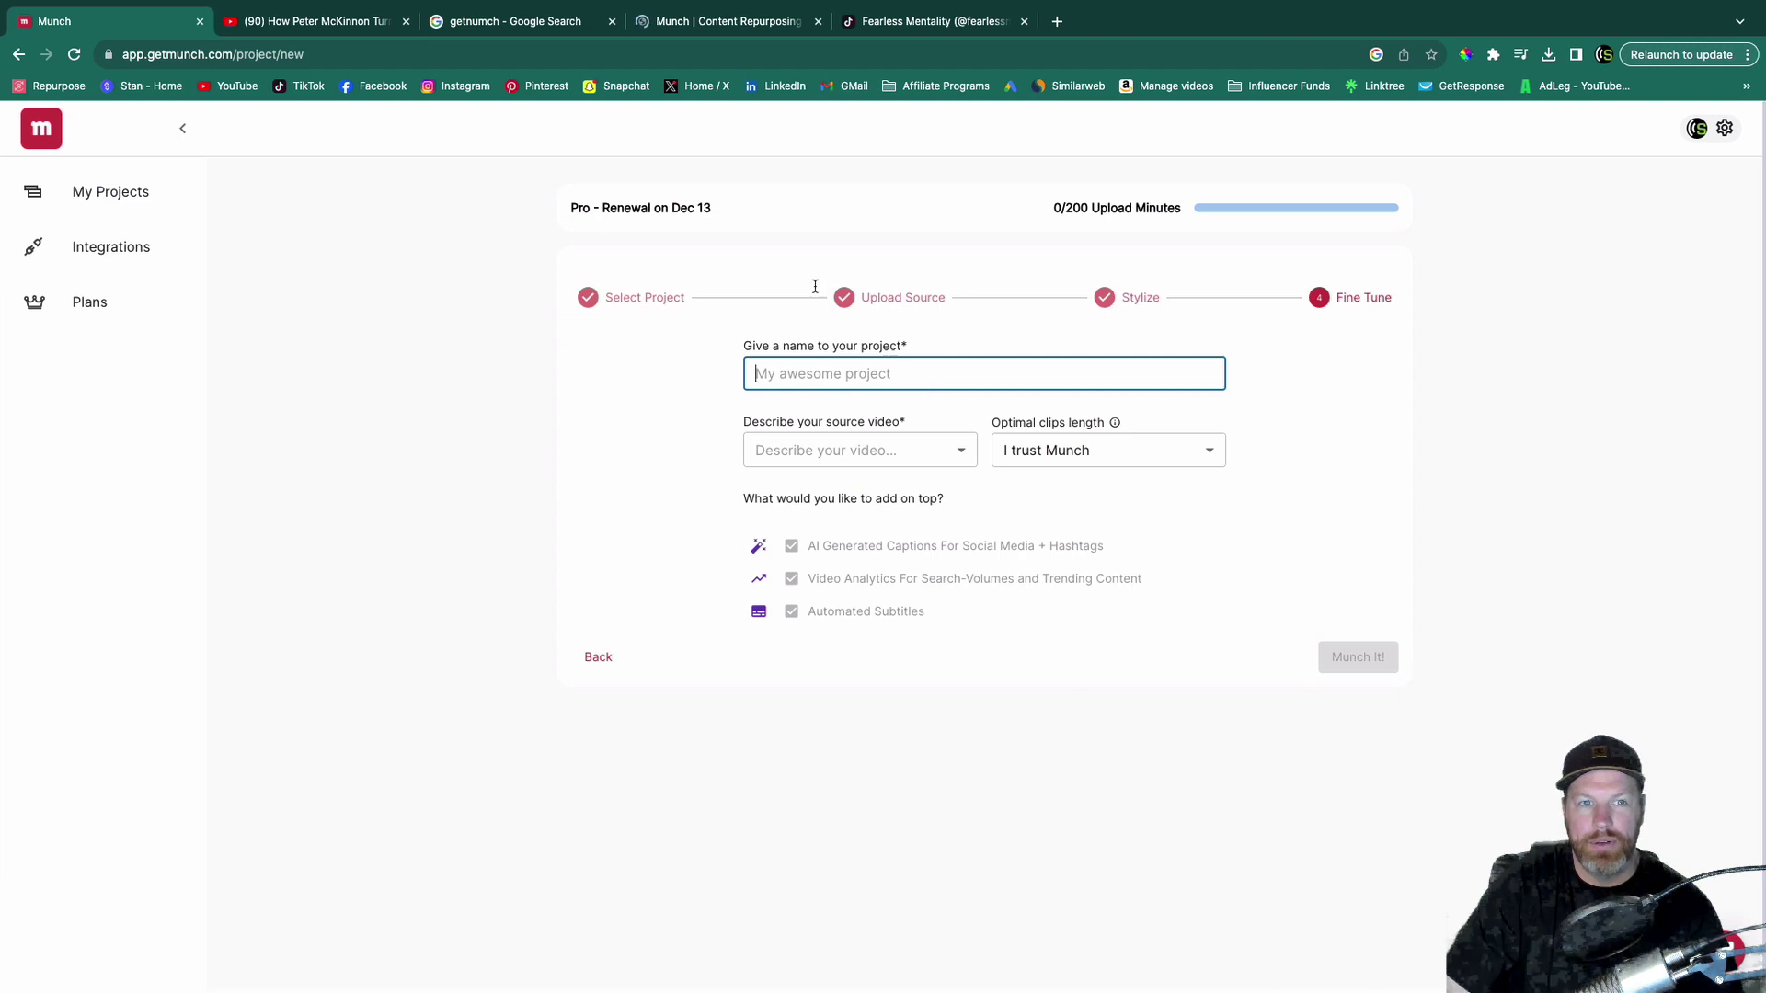
Step: Name the project with the copied YouTube video title
left_click(340, 24)
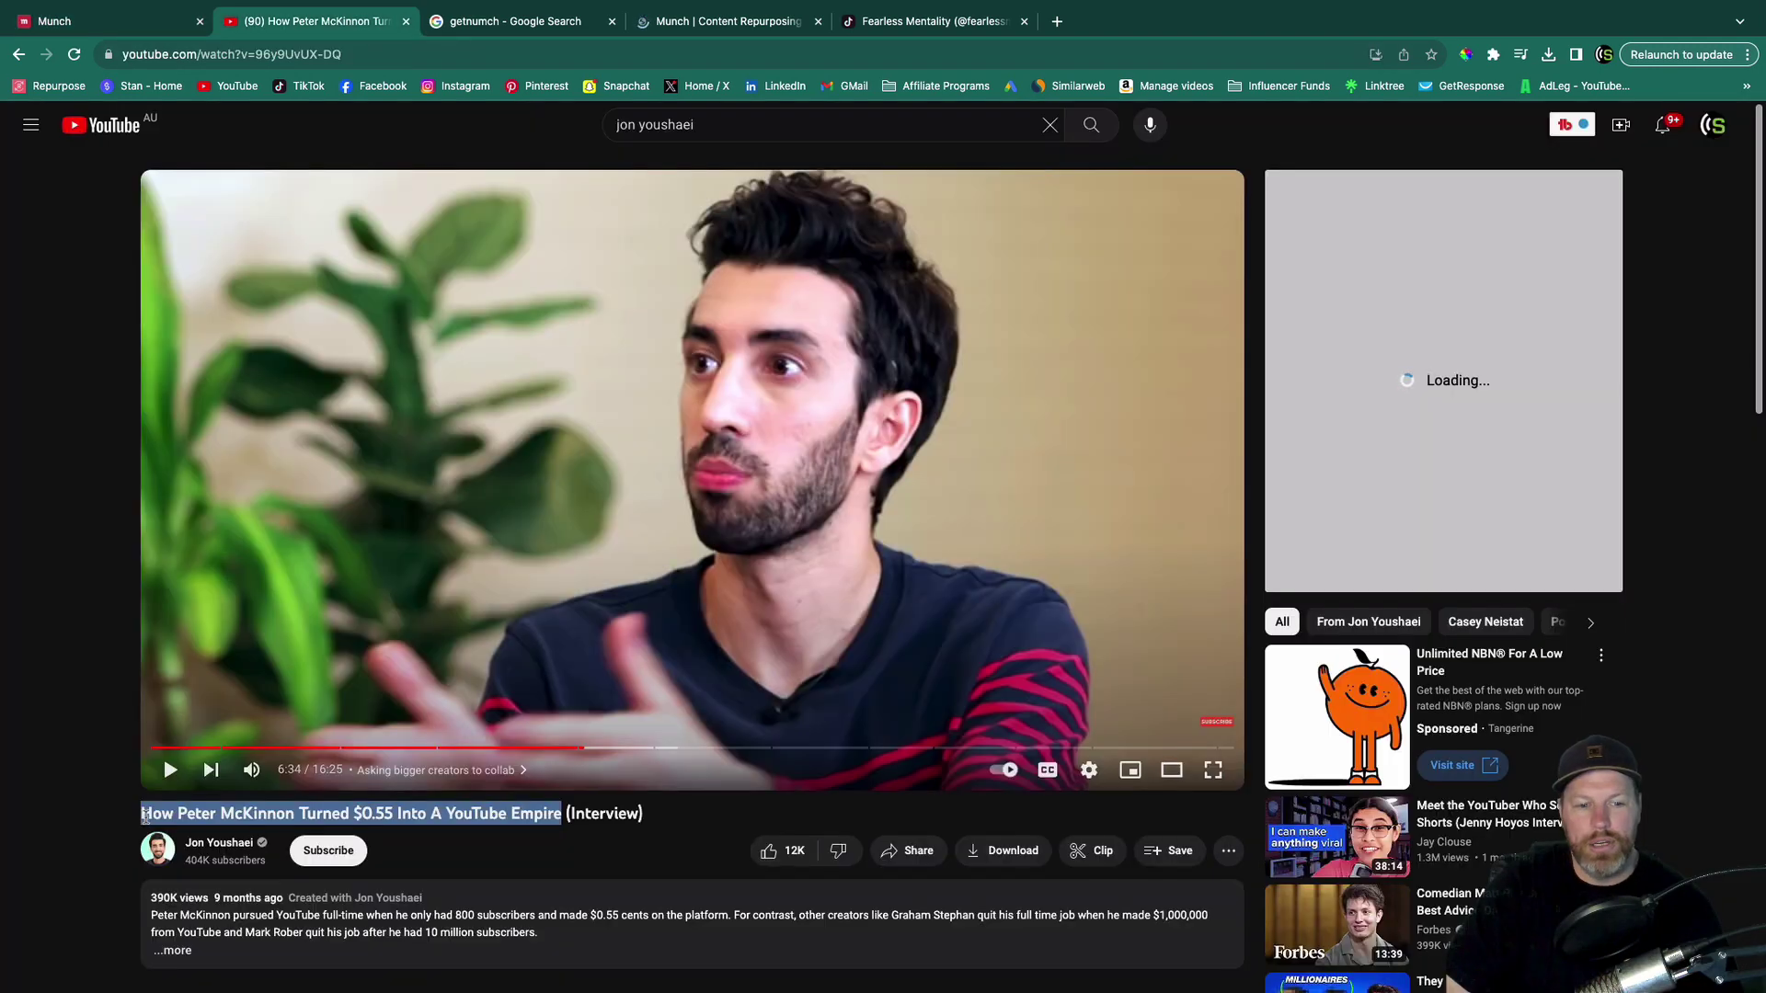
left_click(180, 28)
type("How Peter McKinnon Turned $0.55 Into A YouTube Empire")
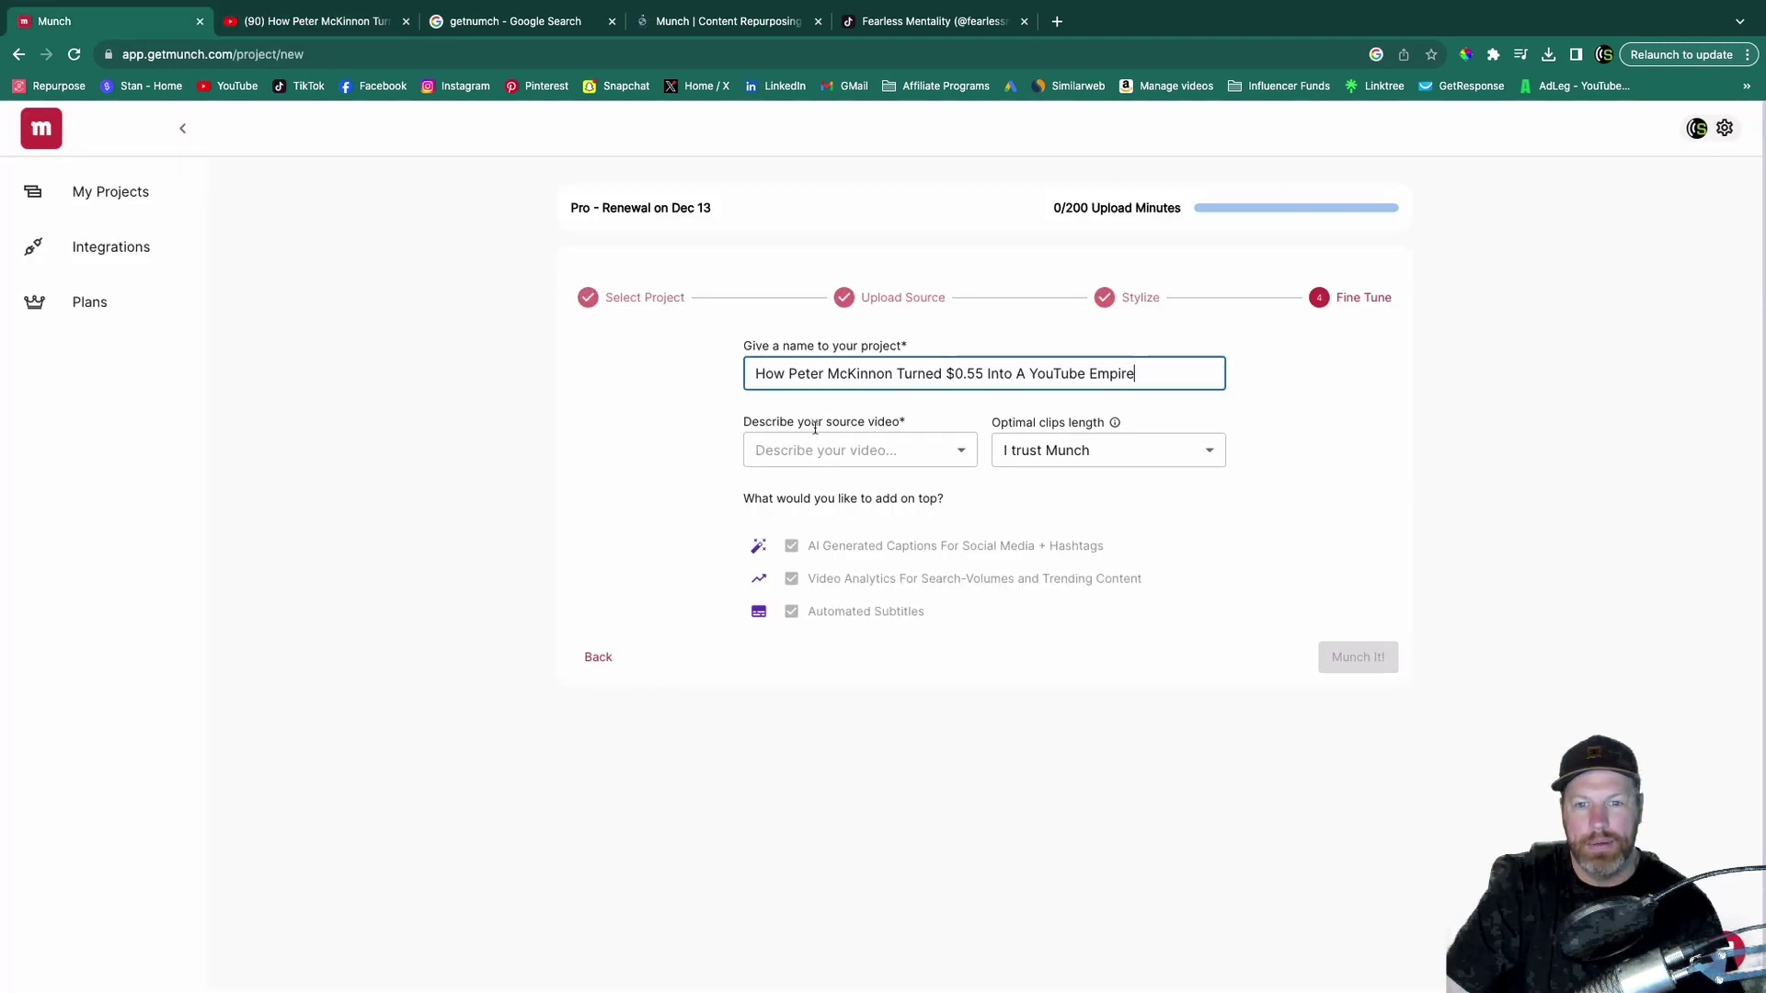
Step: Set the video type to Interview (Q&A), keep clip length on I trust Munch, and submit
left_click(919, 449)
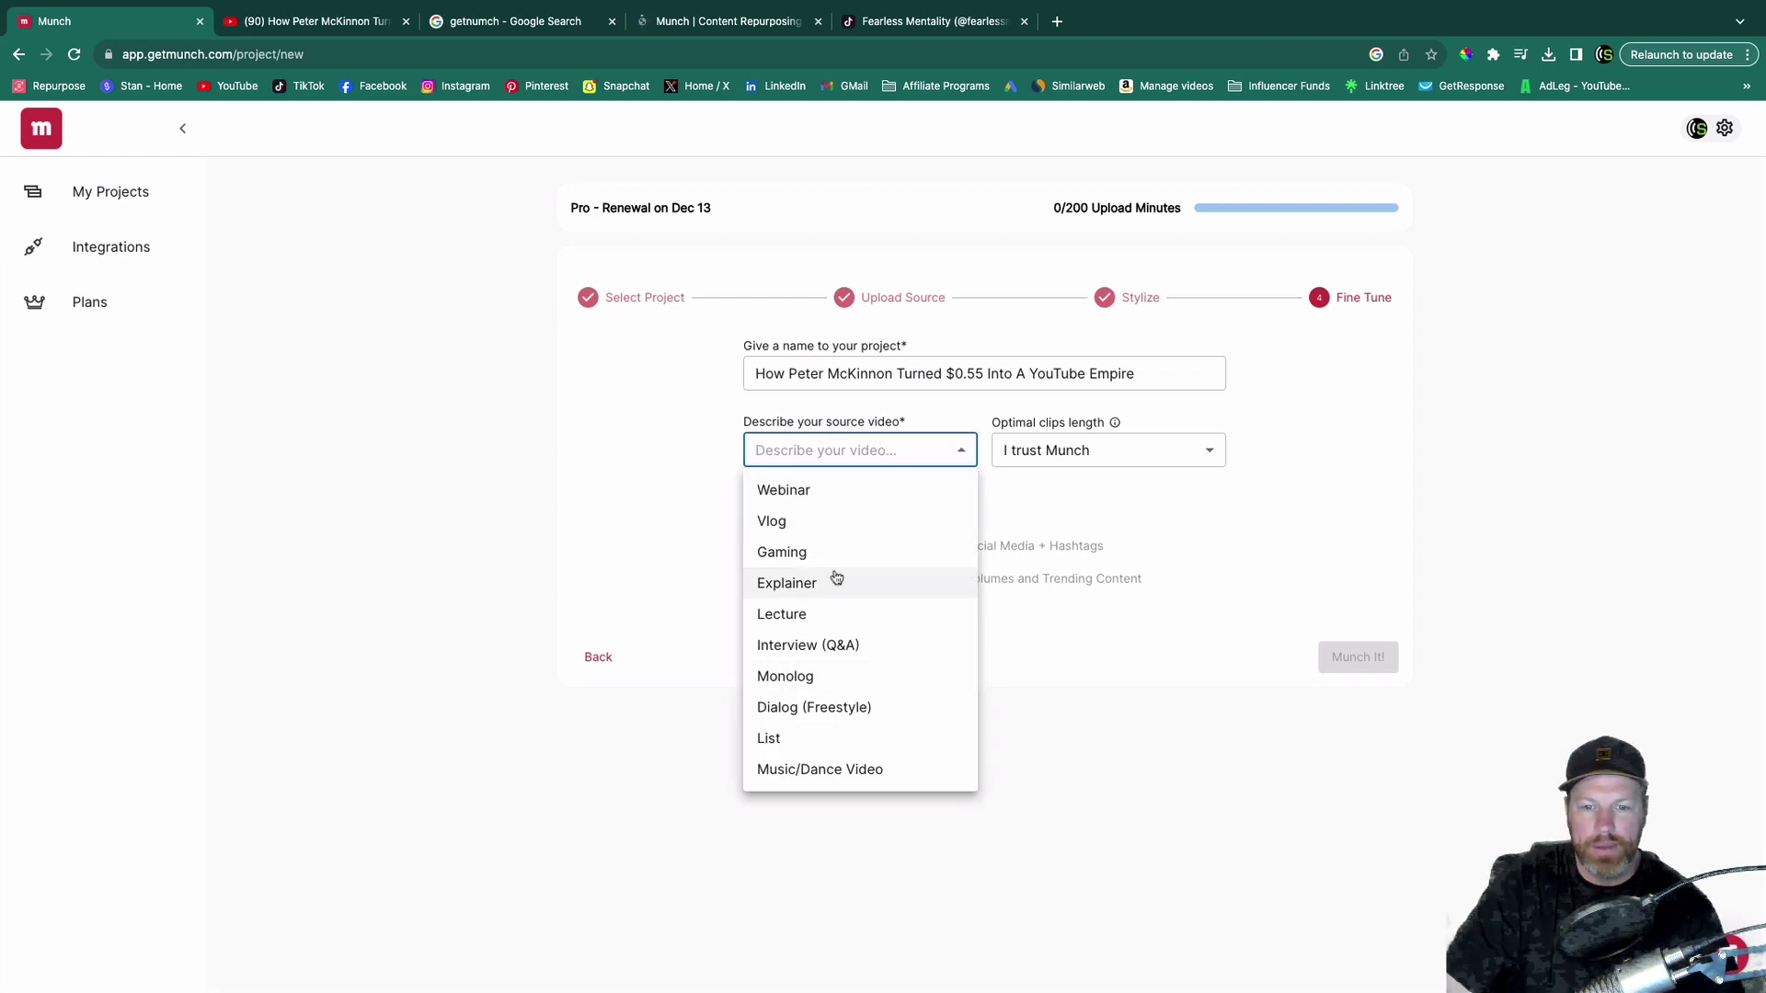
left_click(806, 645)
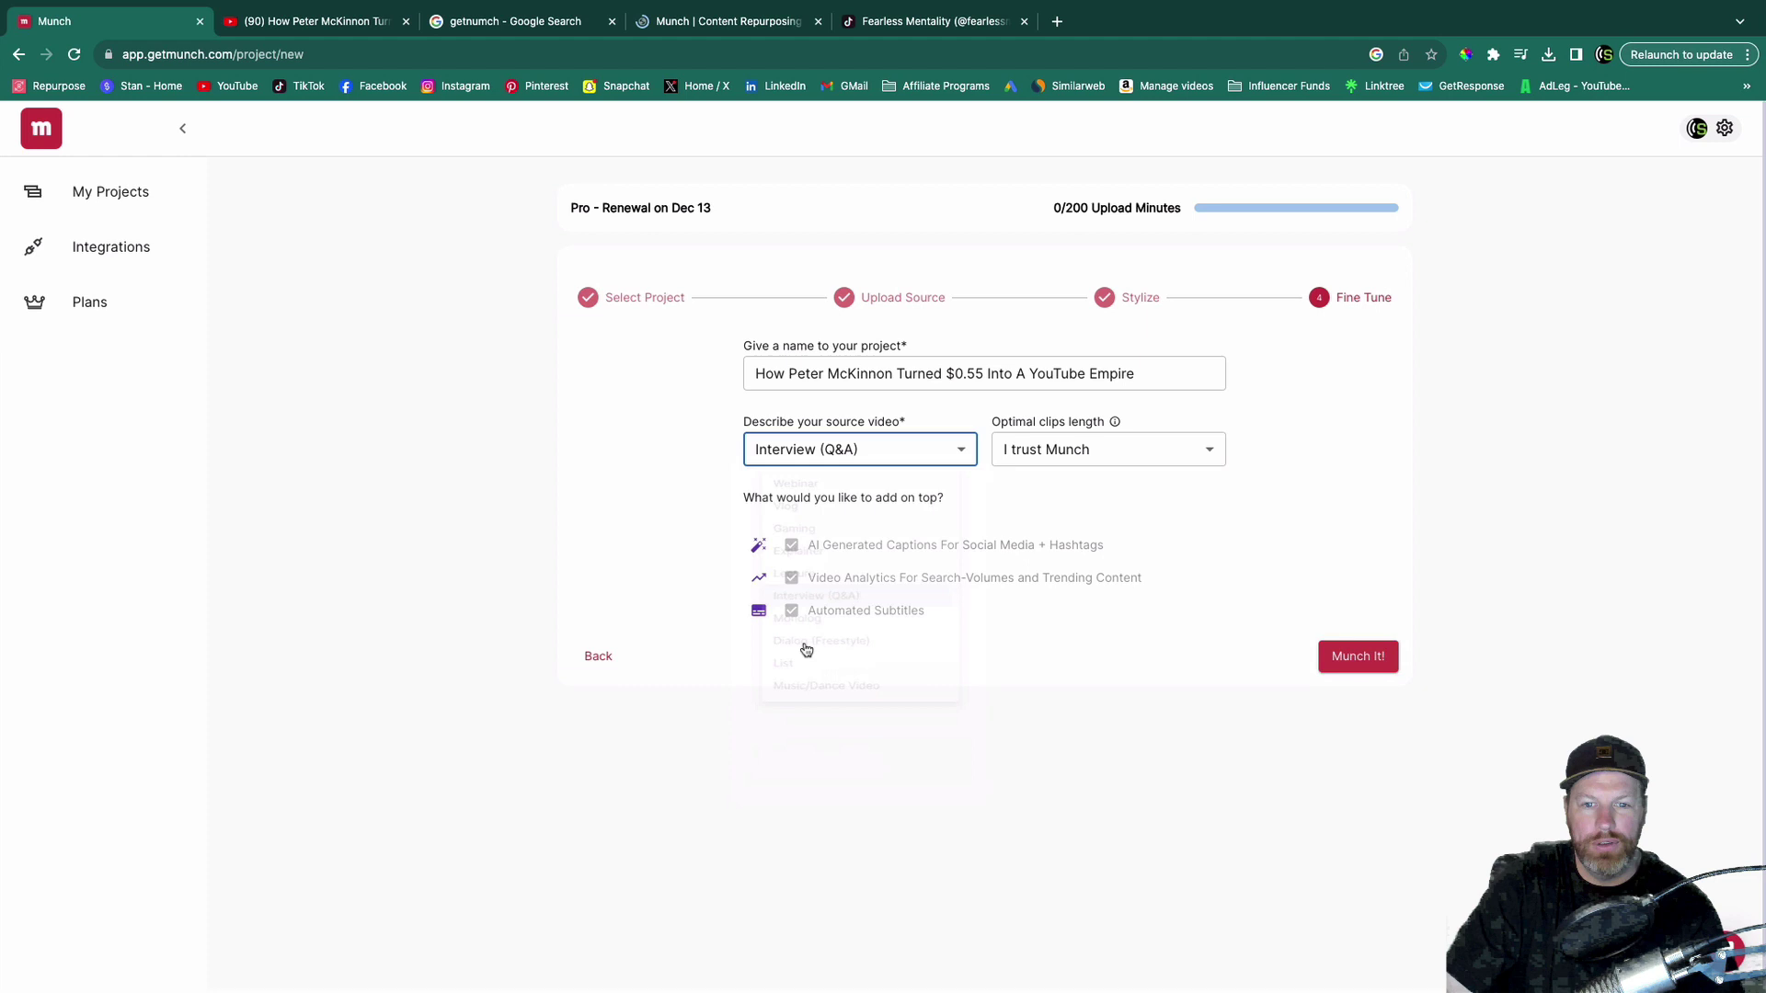
left_click(1094, 451)
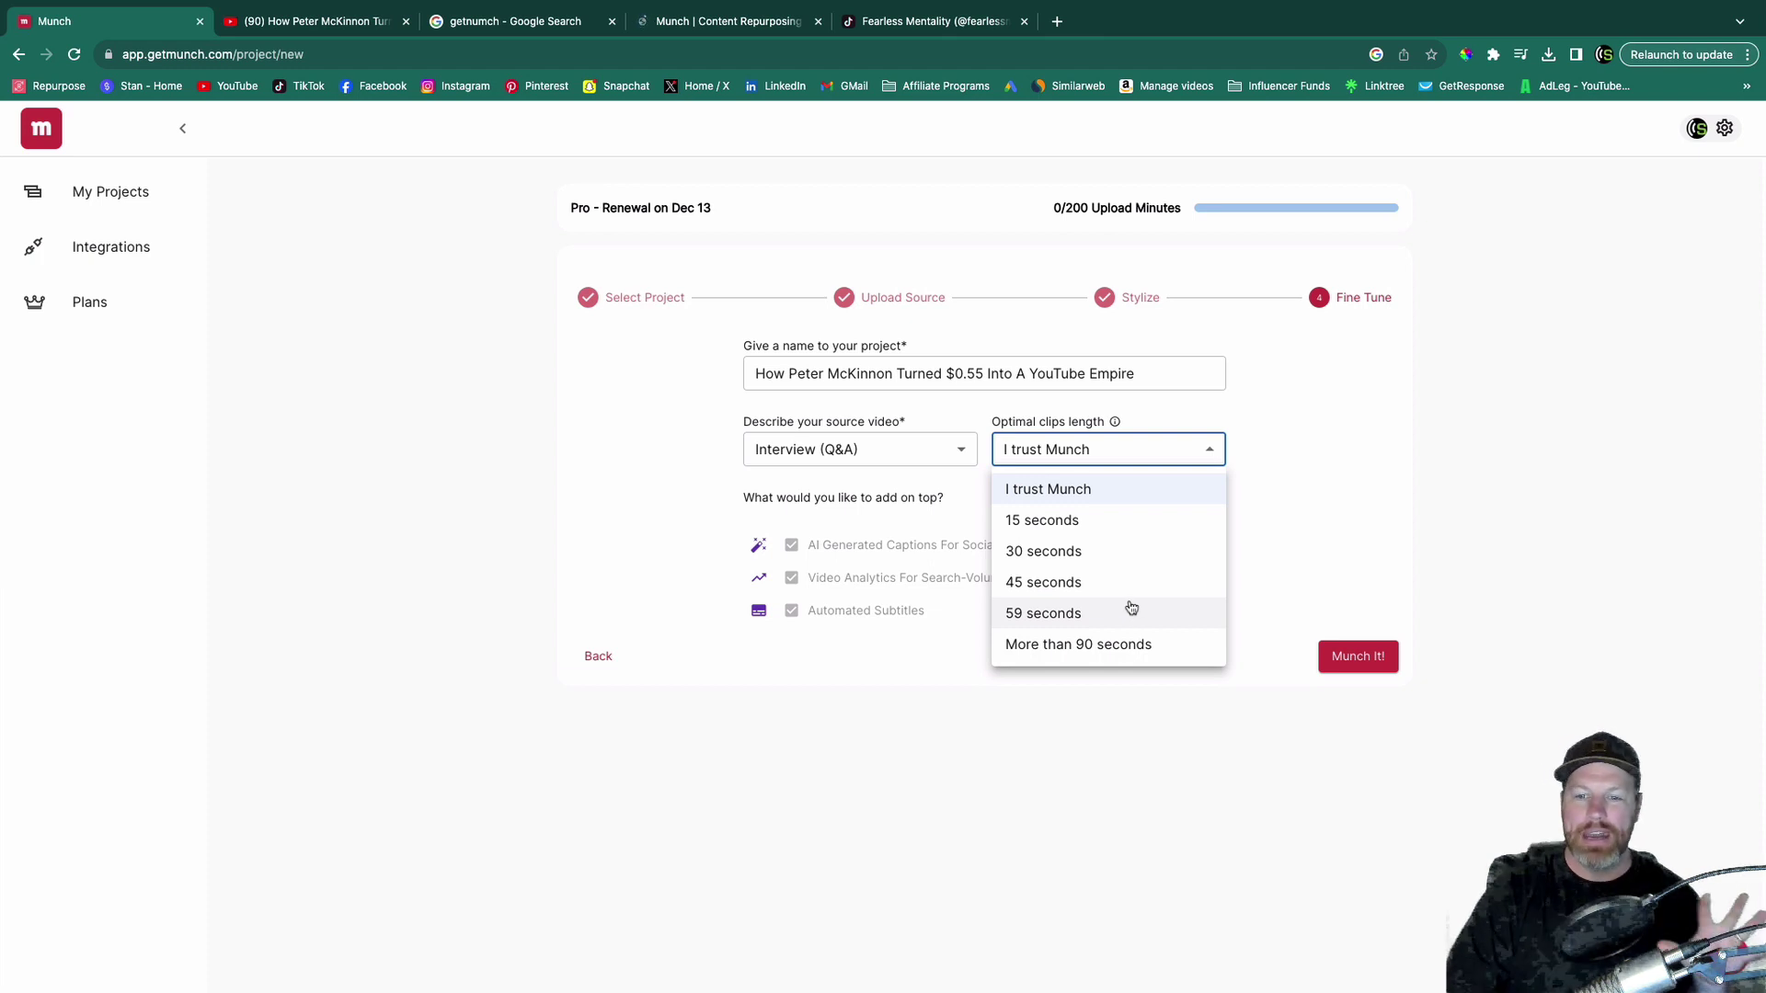
left_click(1390, 488)
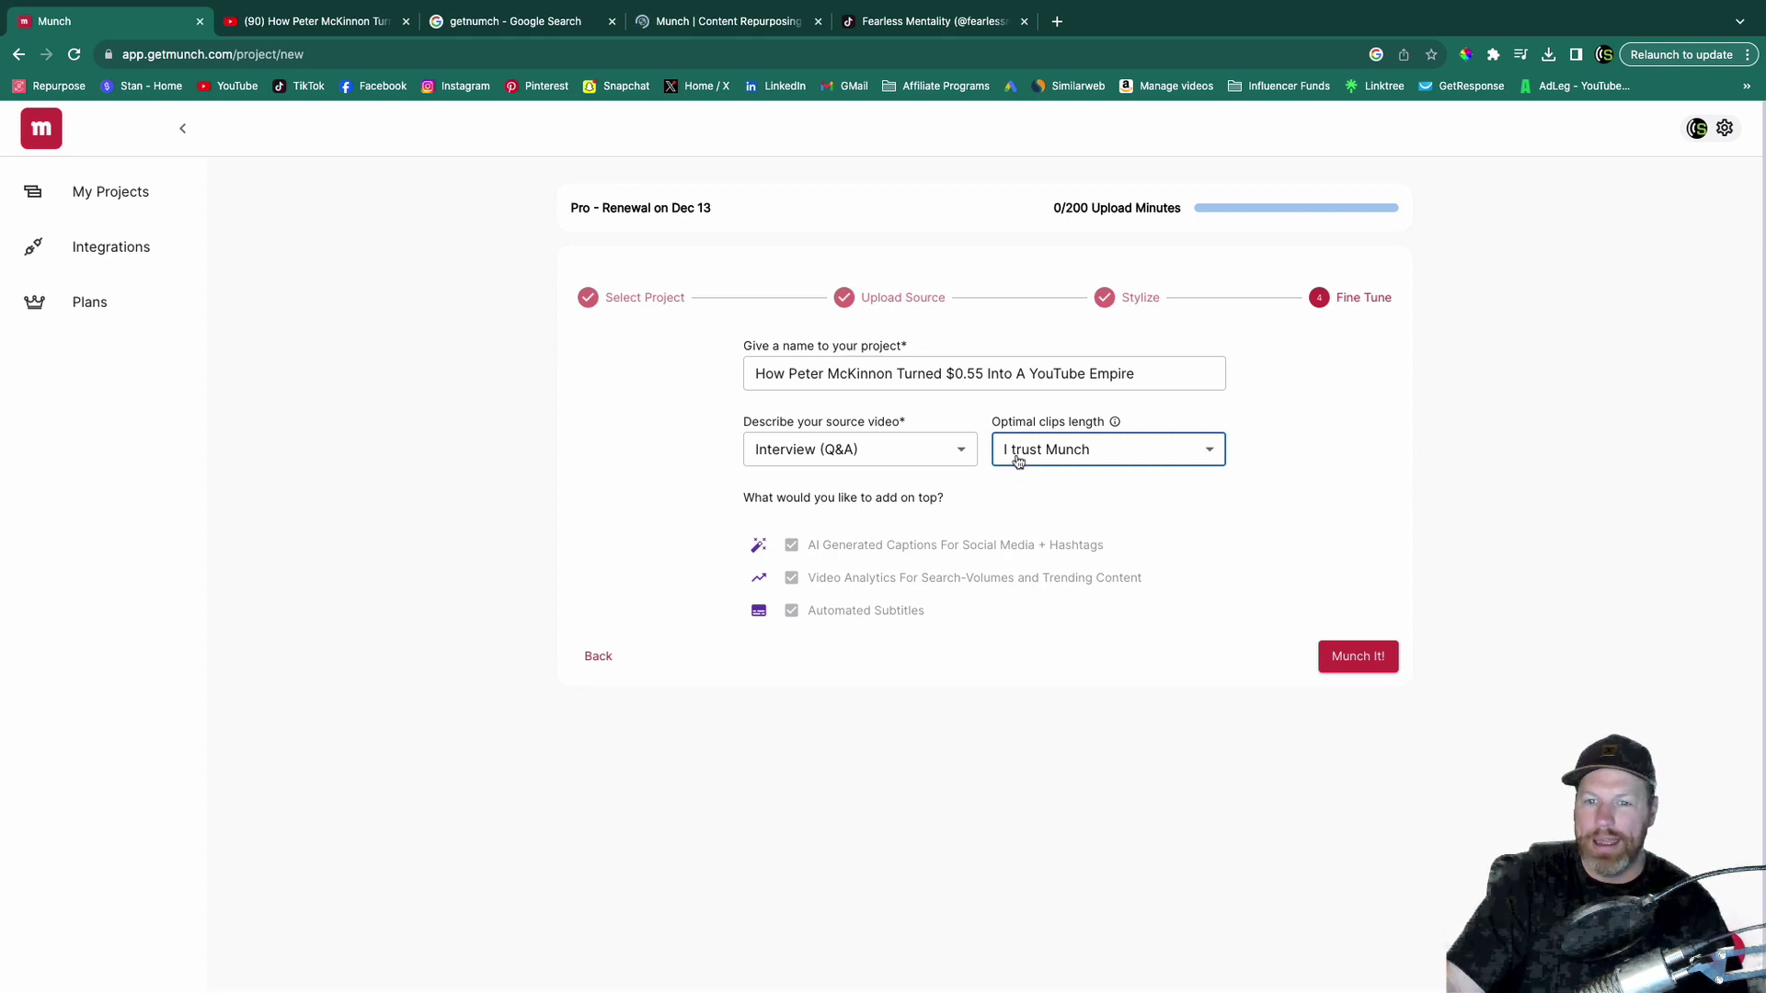
left_click(1358, 657)
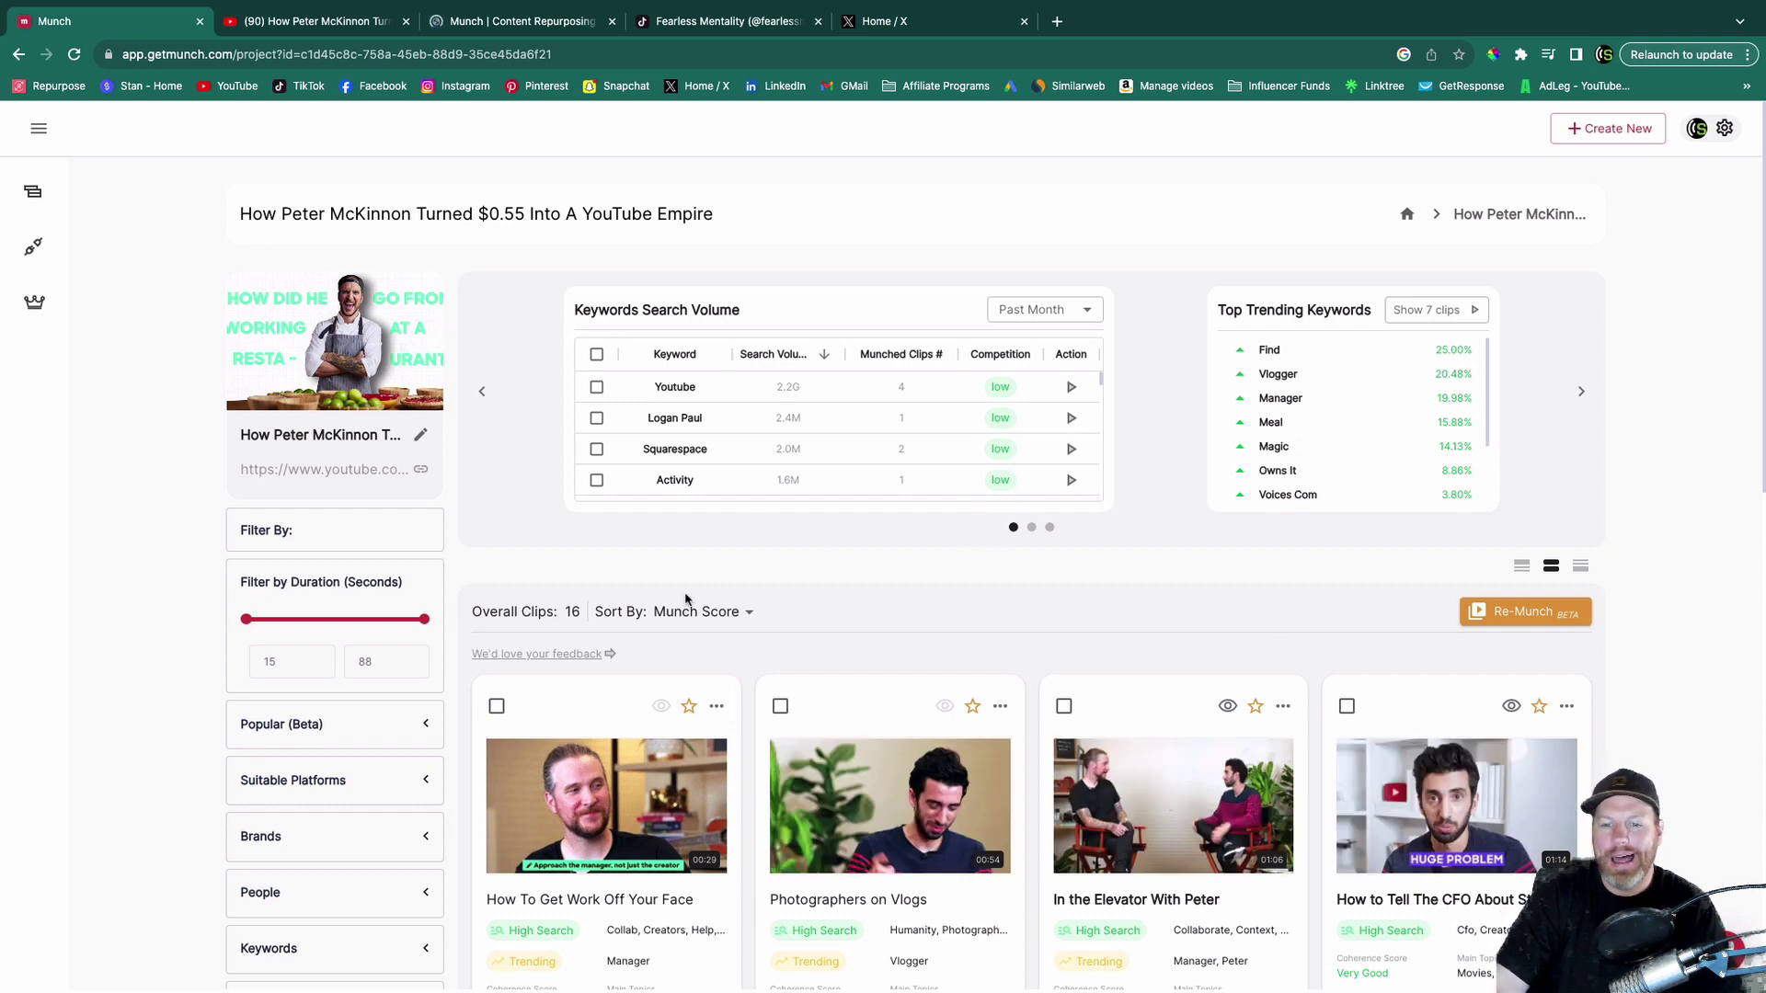
scroll(762, 448, "down", 1)
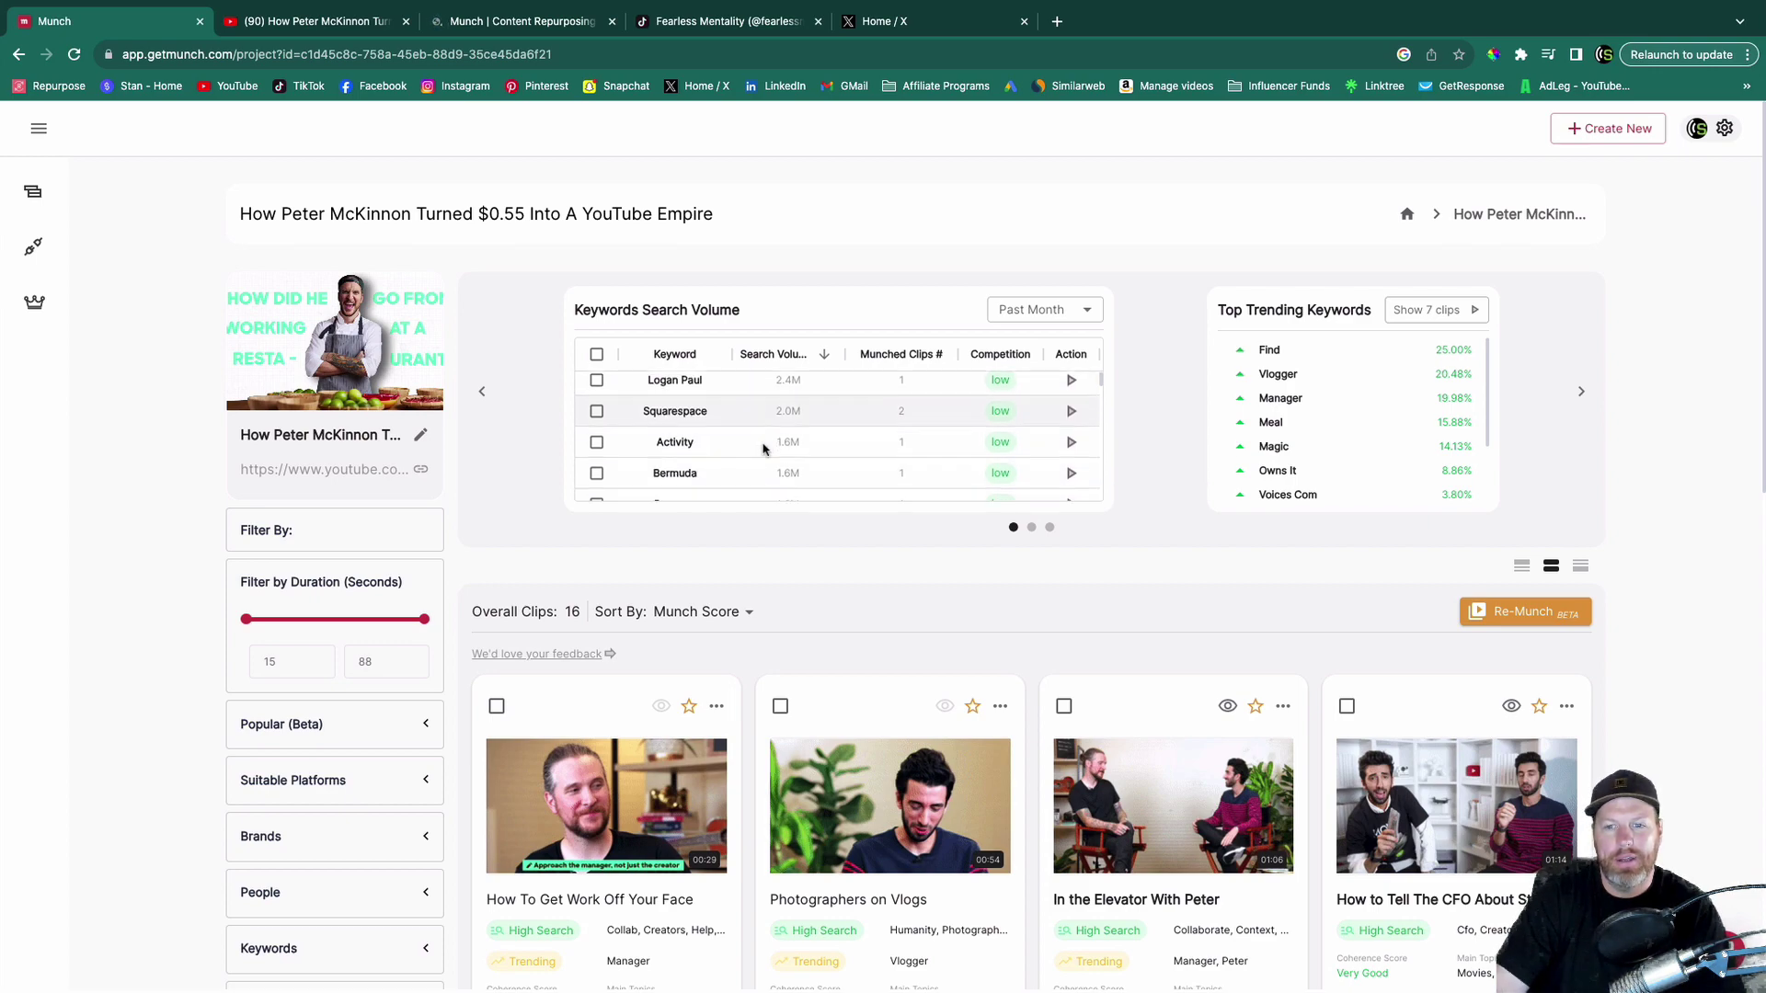
scroll(762, 449, "down", 5)
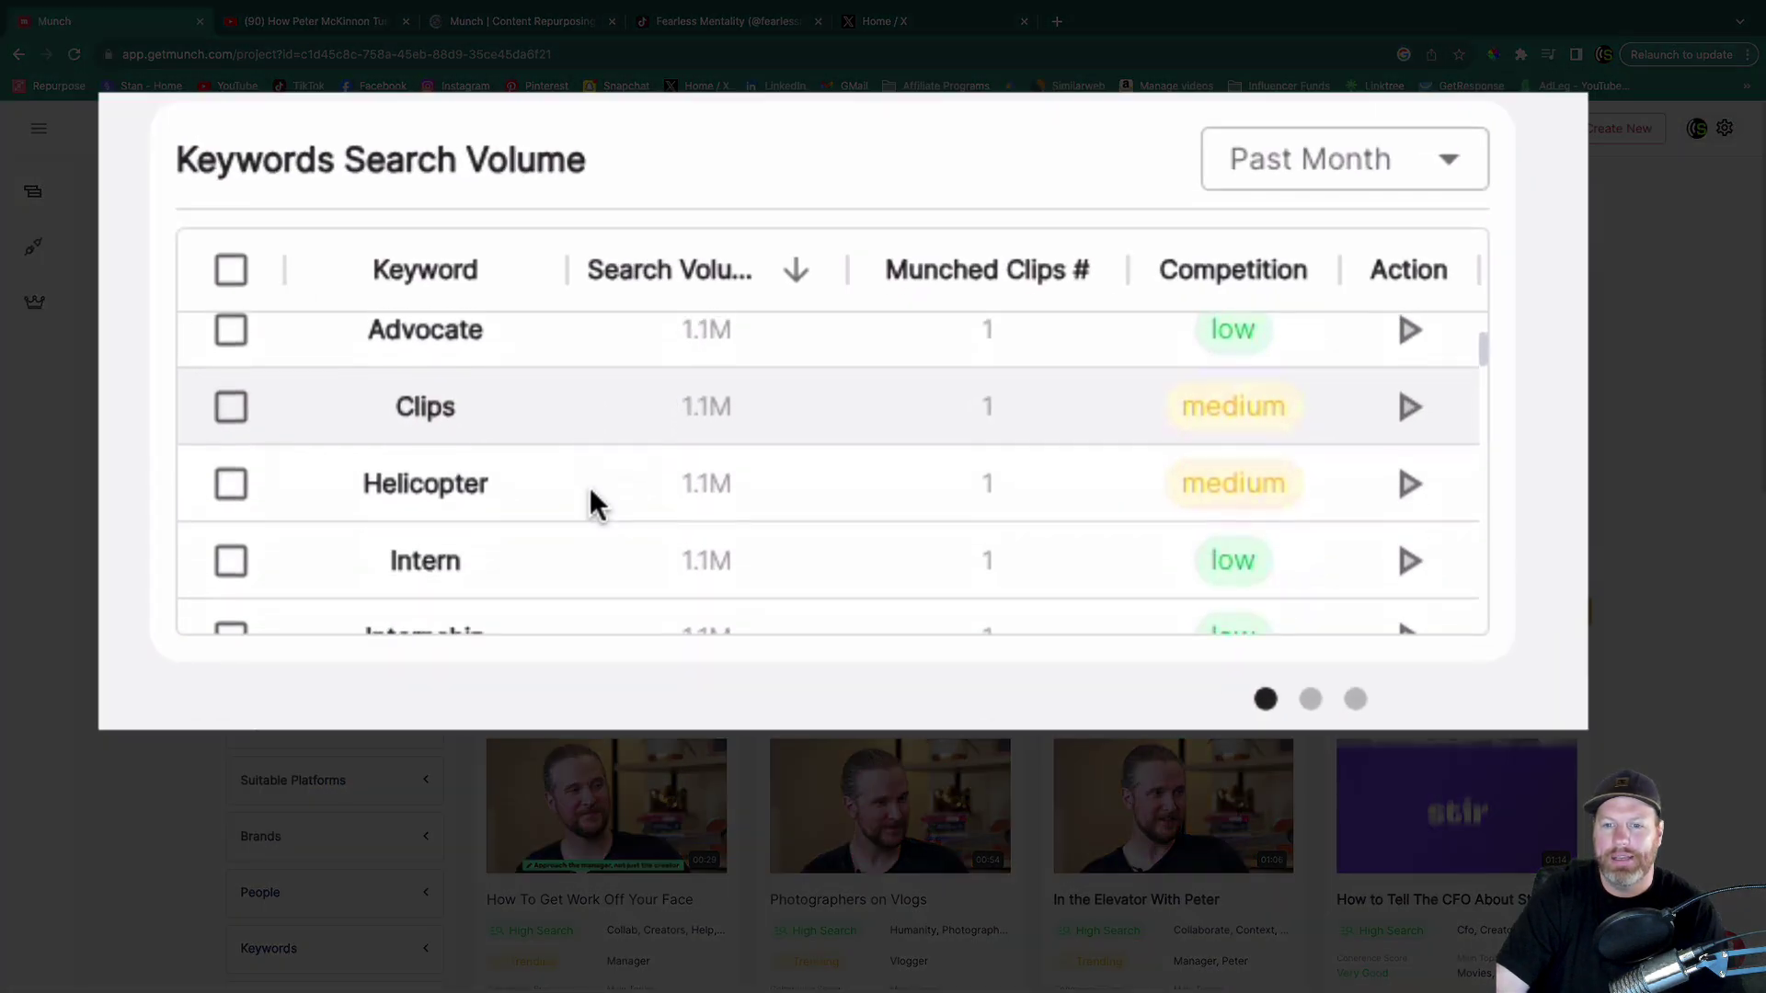
scroll(663, 422, "up", 6)
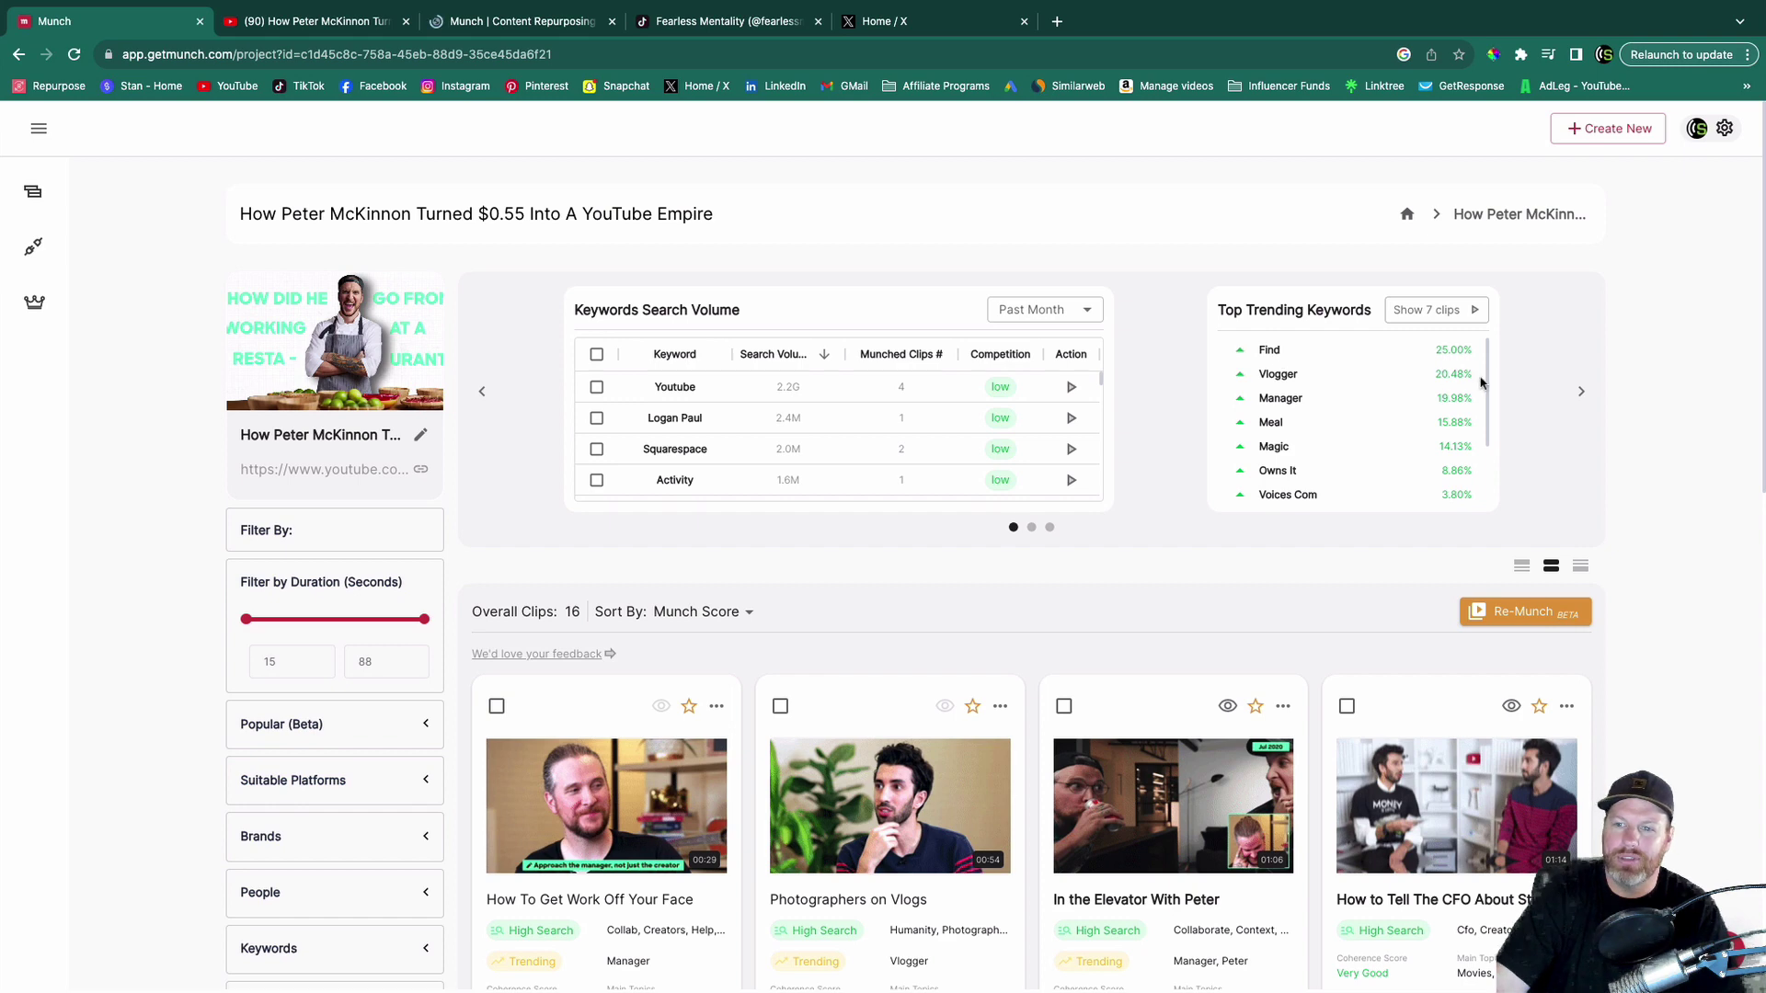
scroll(1143, 398, "down", 3)
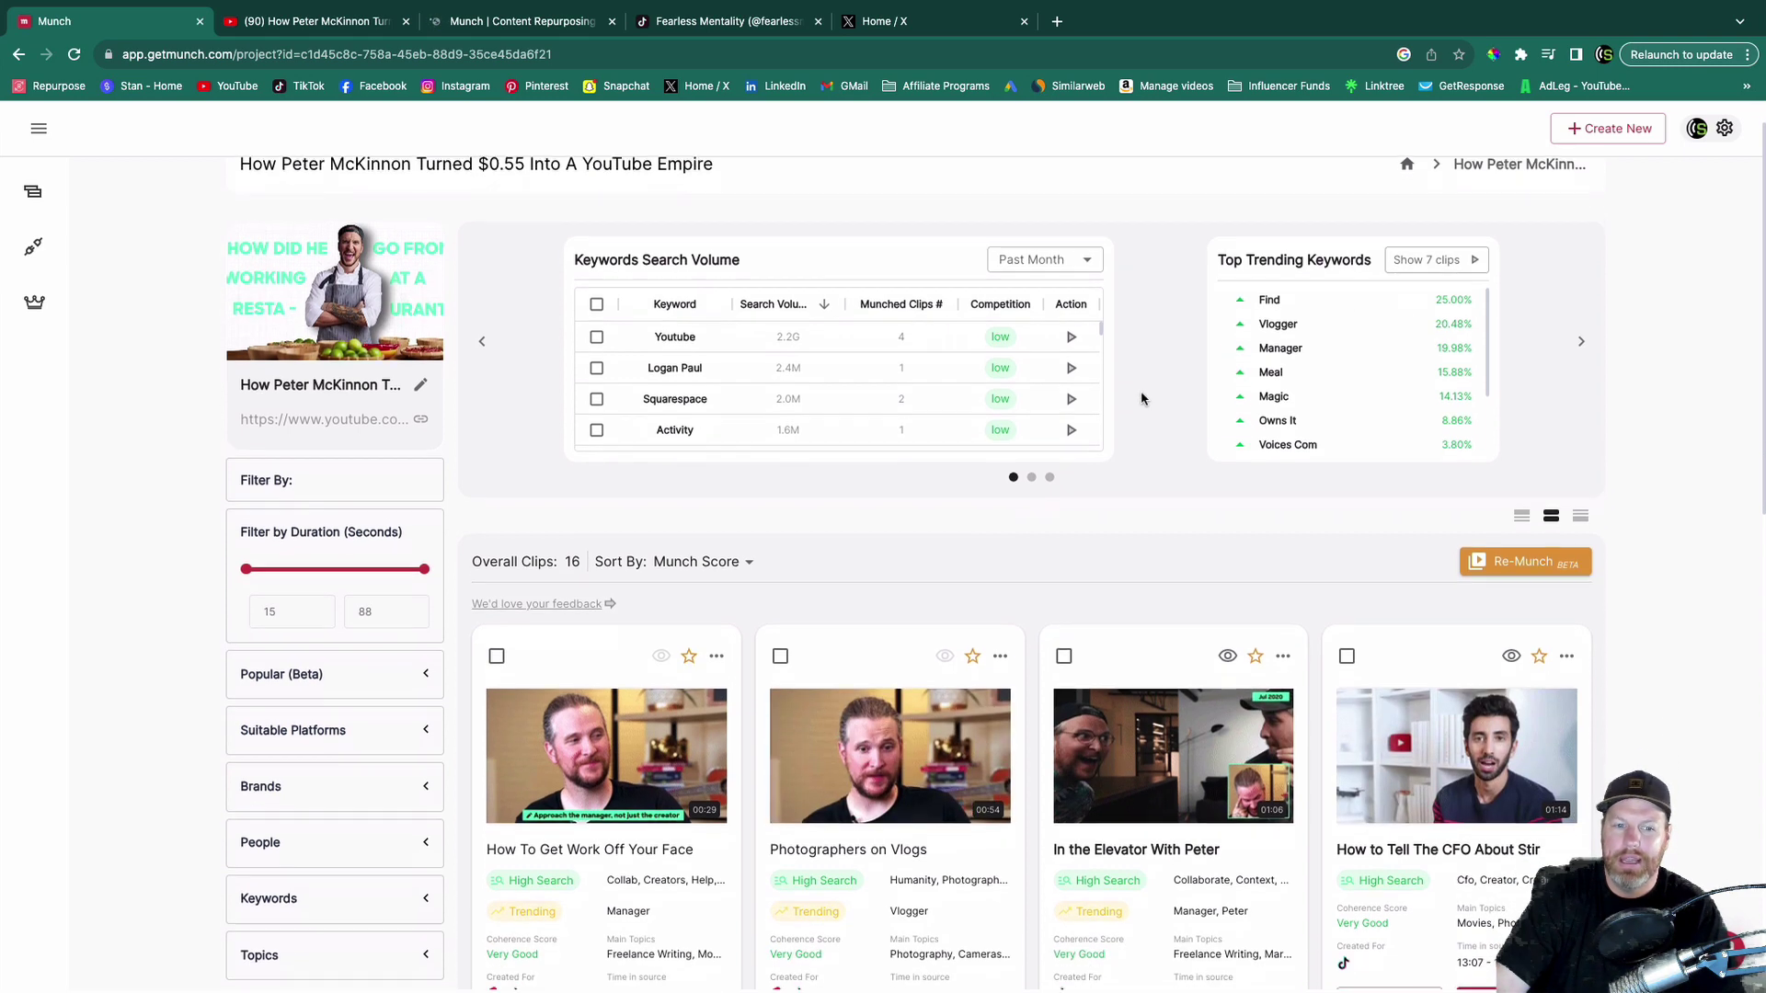
scroll(1037, 333, "down", 4)
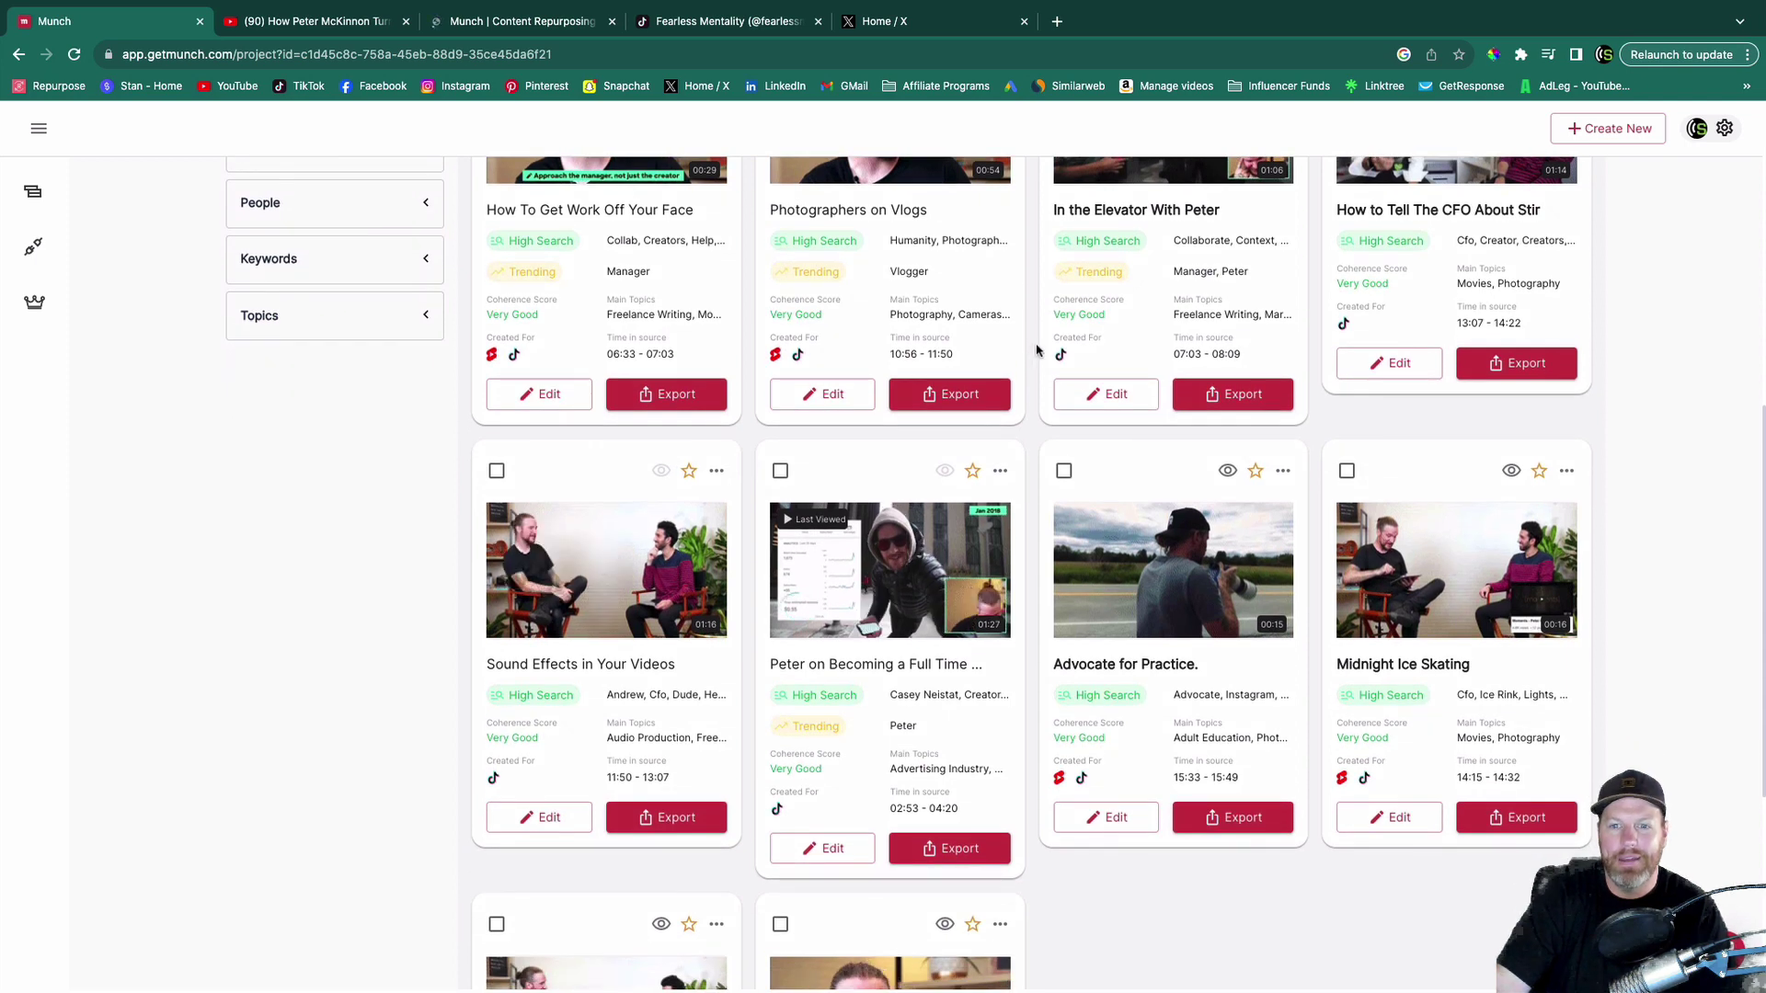
scroll(1034, 354, "up", 1)
scroll(1039, 359, "down", 1)
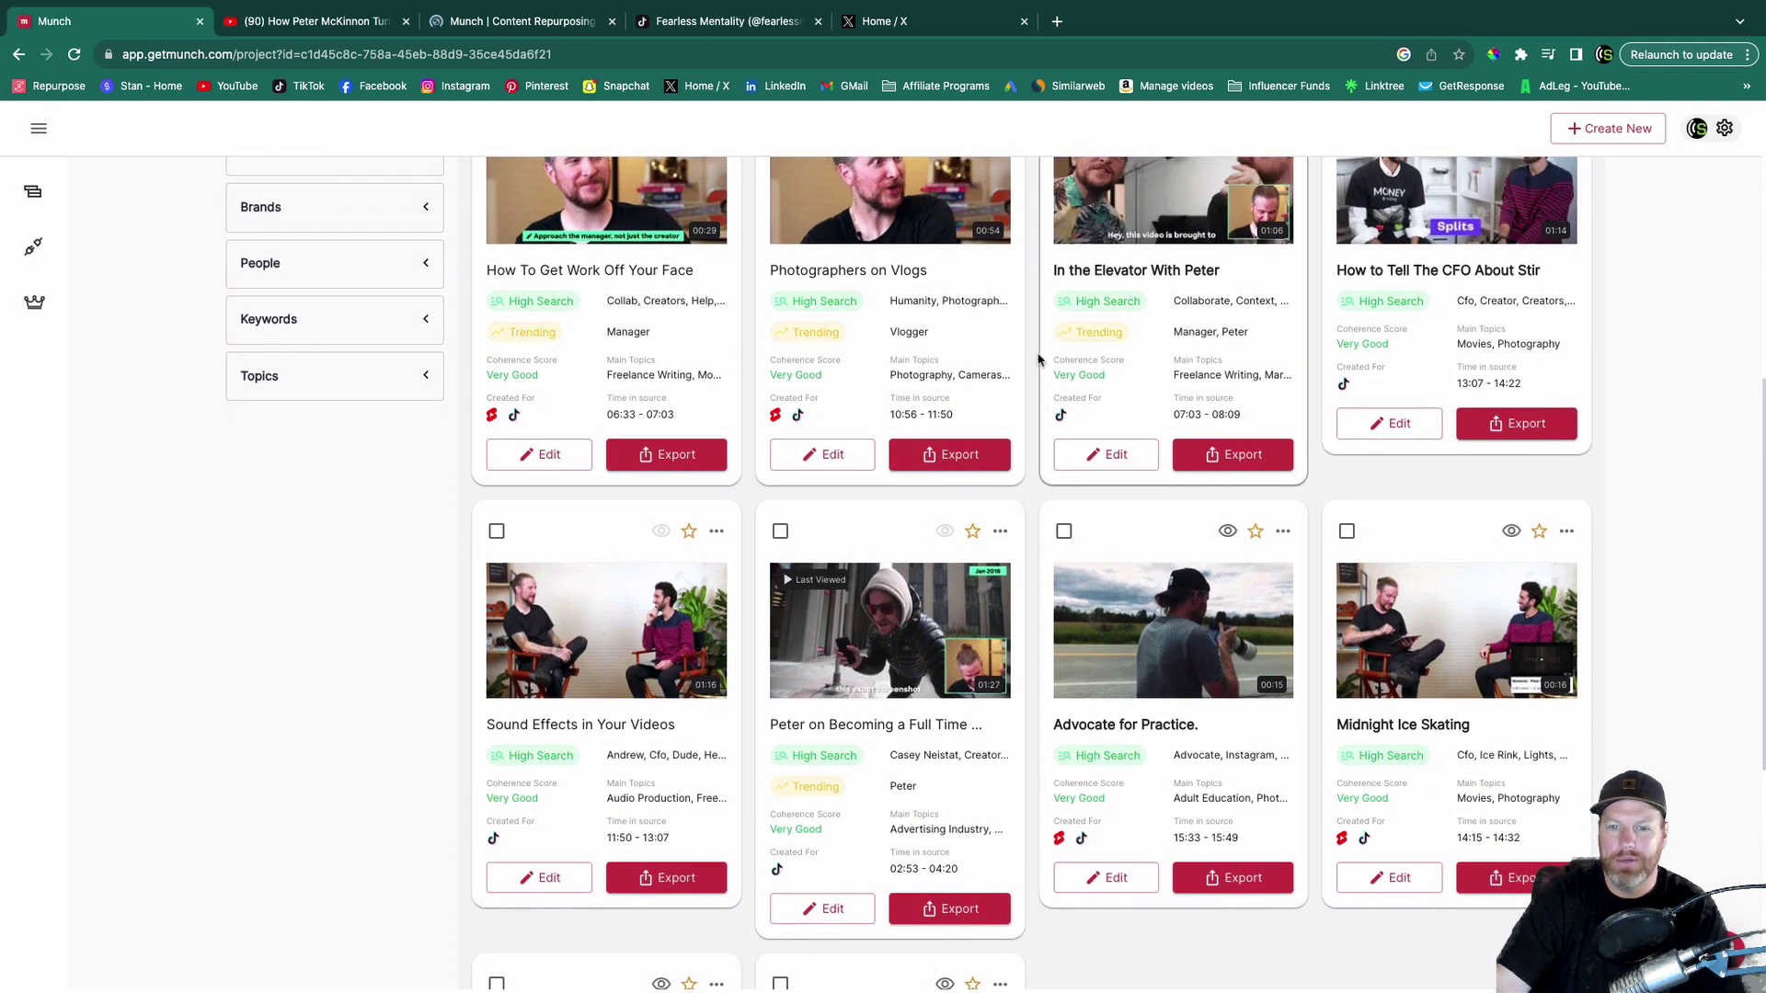
scroll(1039, 357, "down", 2)
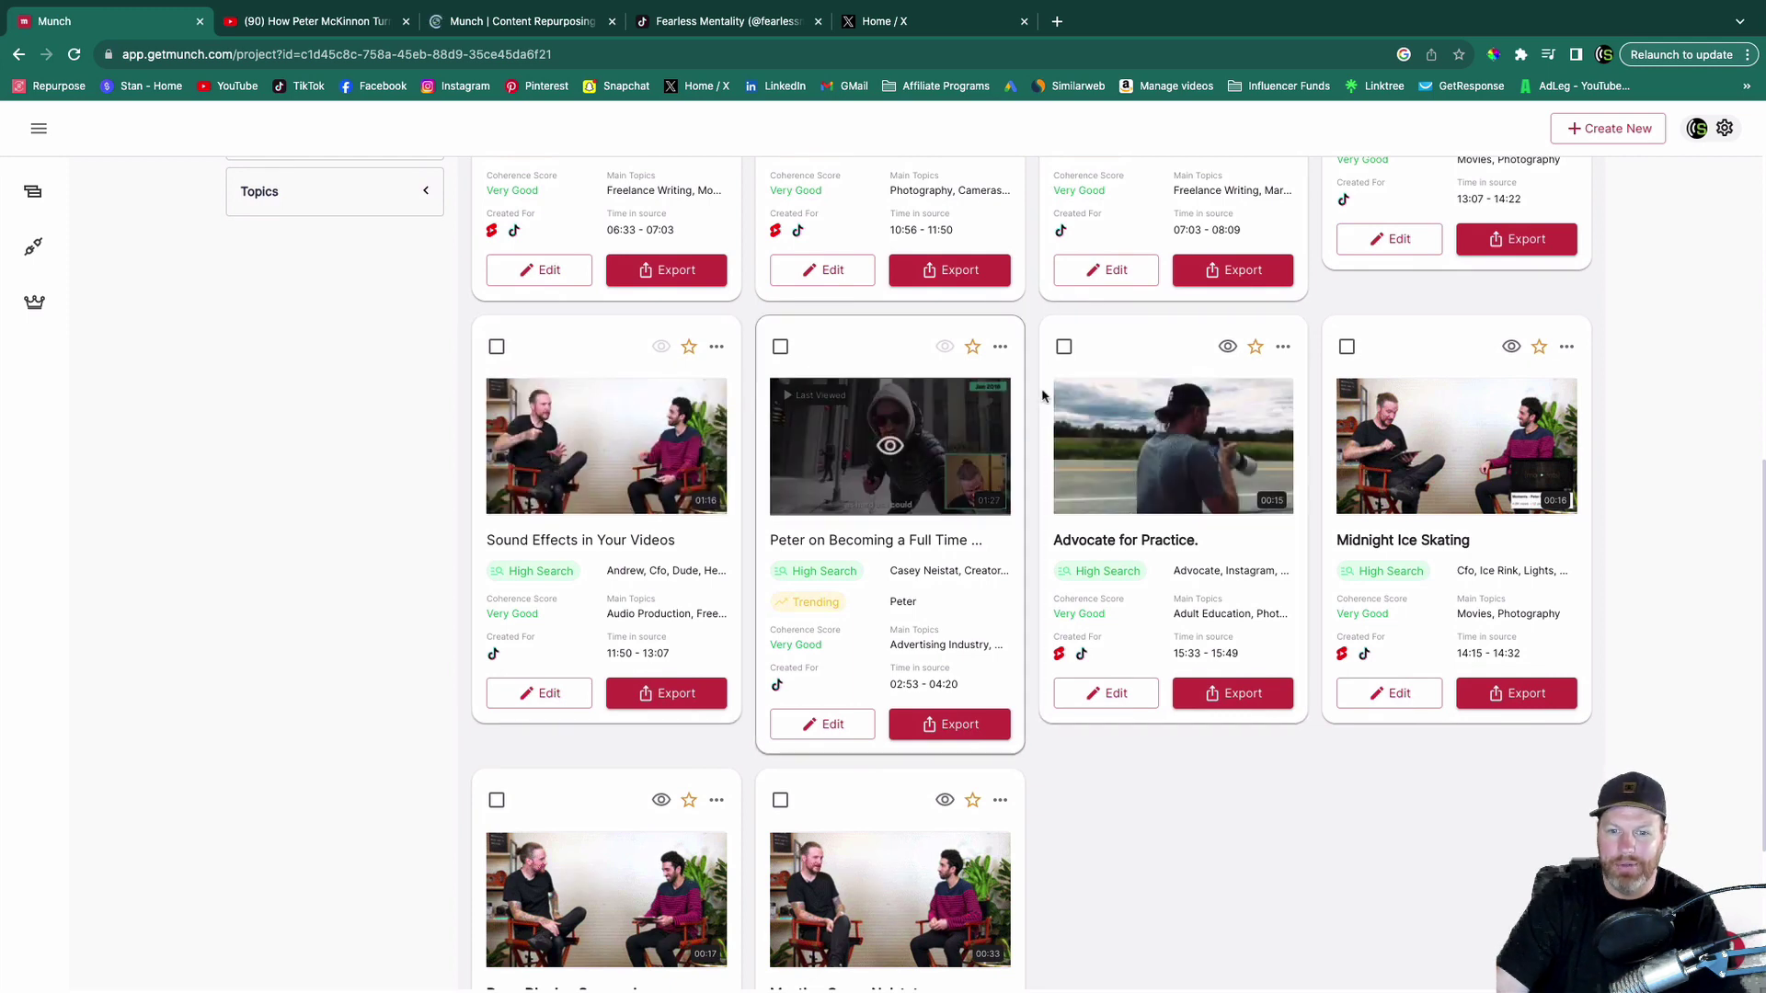
Step: Preview the 'Peter on Becoming a Full Time Creator' clip, then view the source YouTube interview
left_click(899, 419)
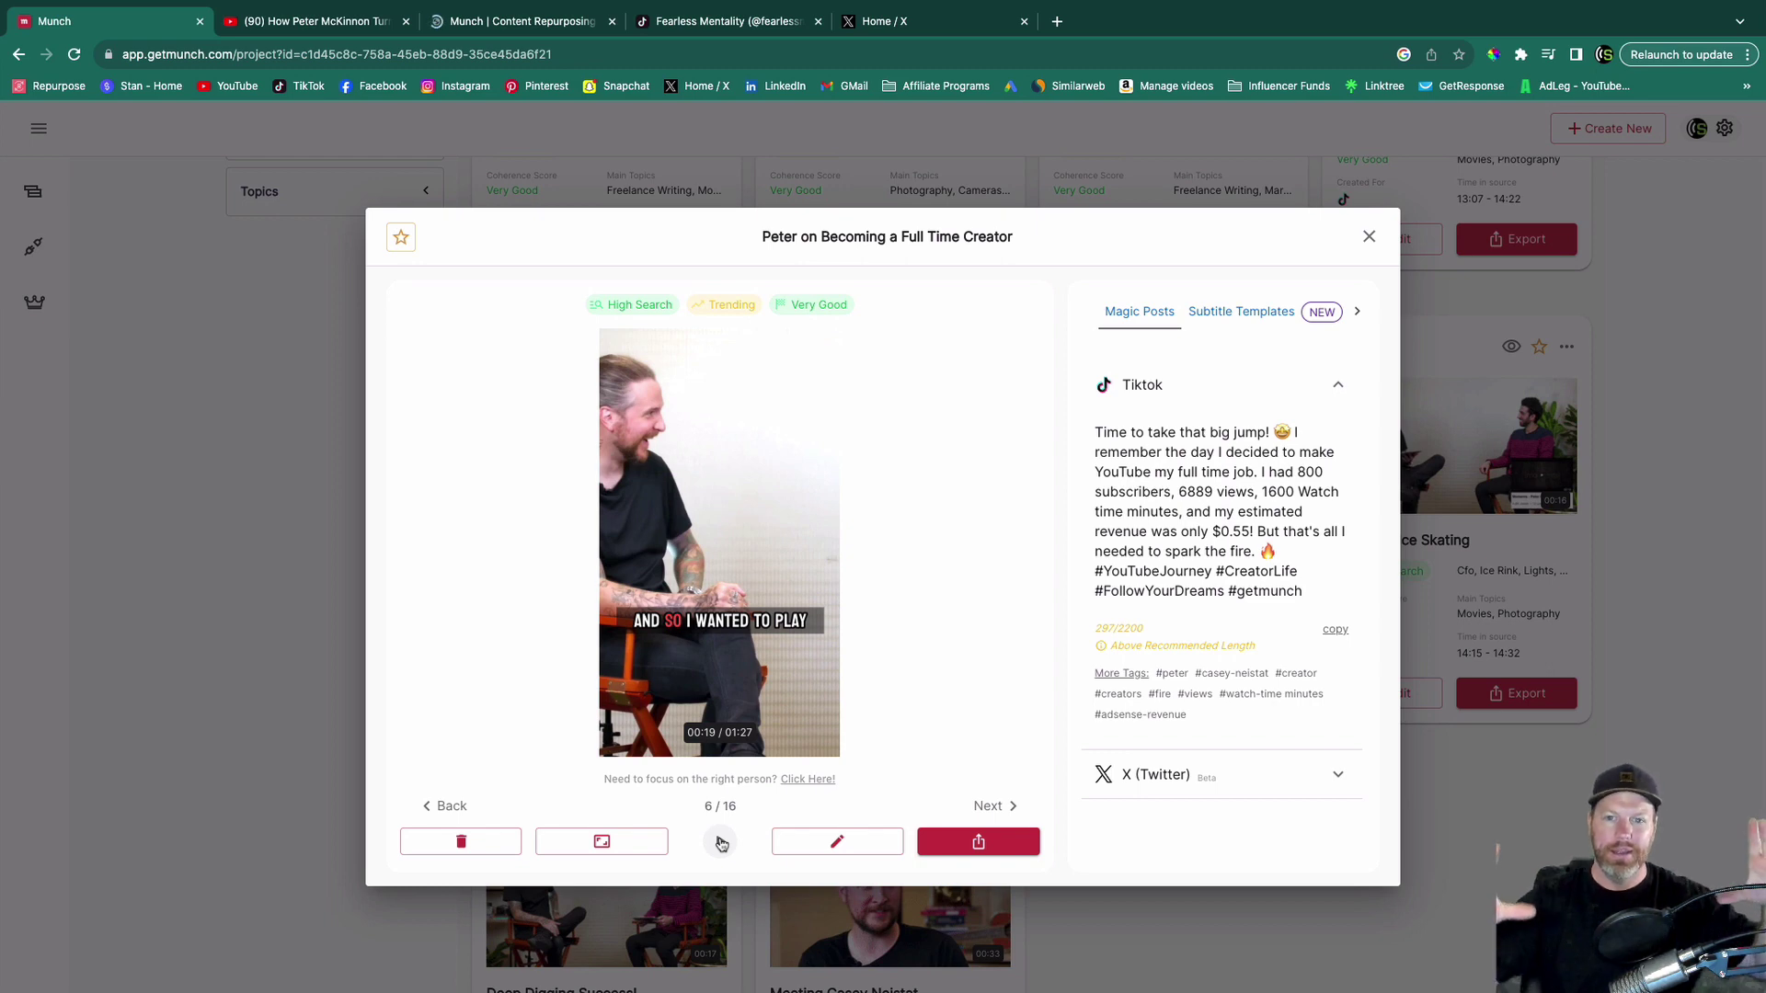
key("ctrl+Tab")
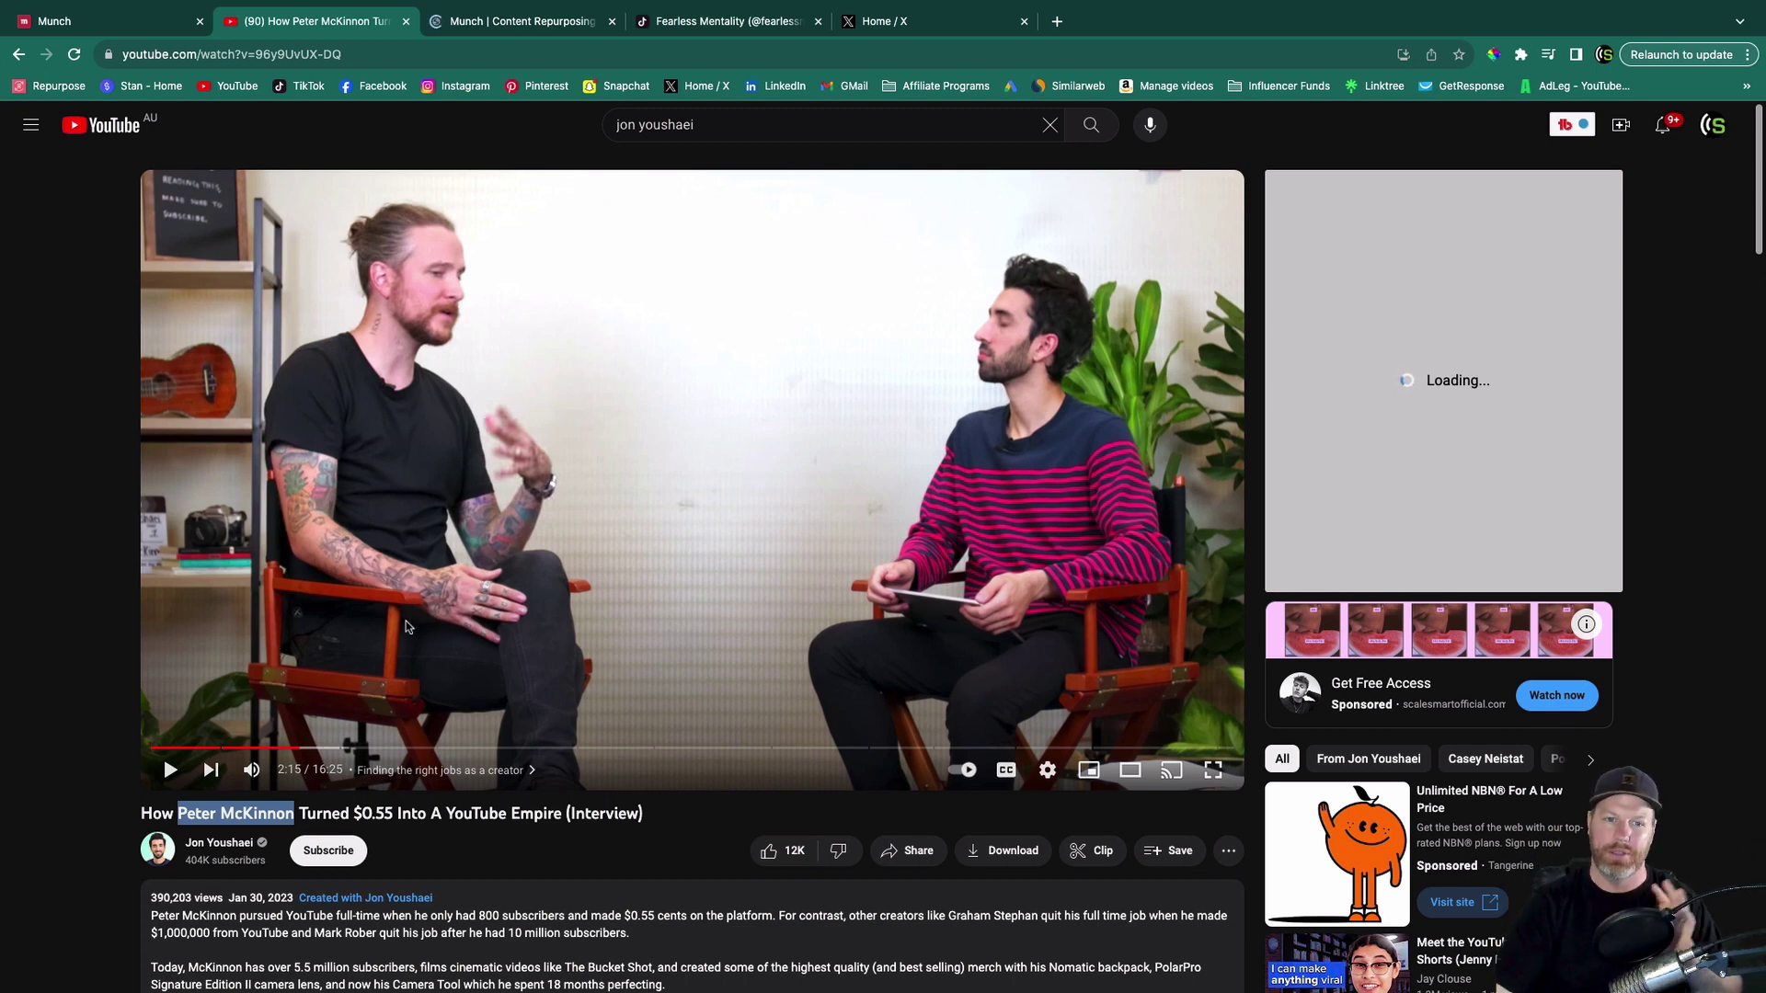
Step: Go back to the Munch preview of 'Peter on Becoming a Full Time Creator'
left_click(483, 25)
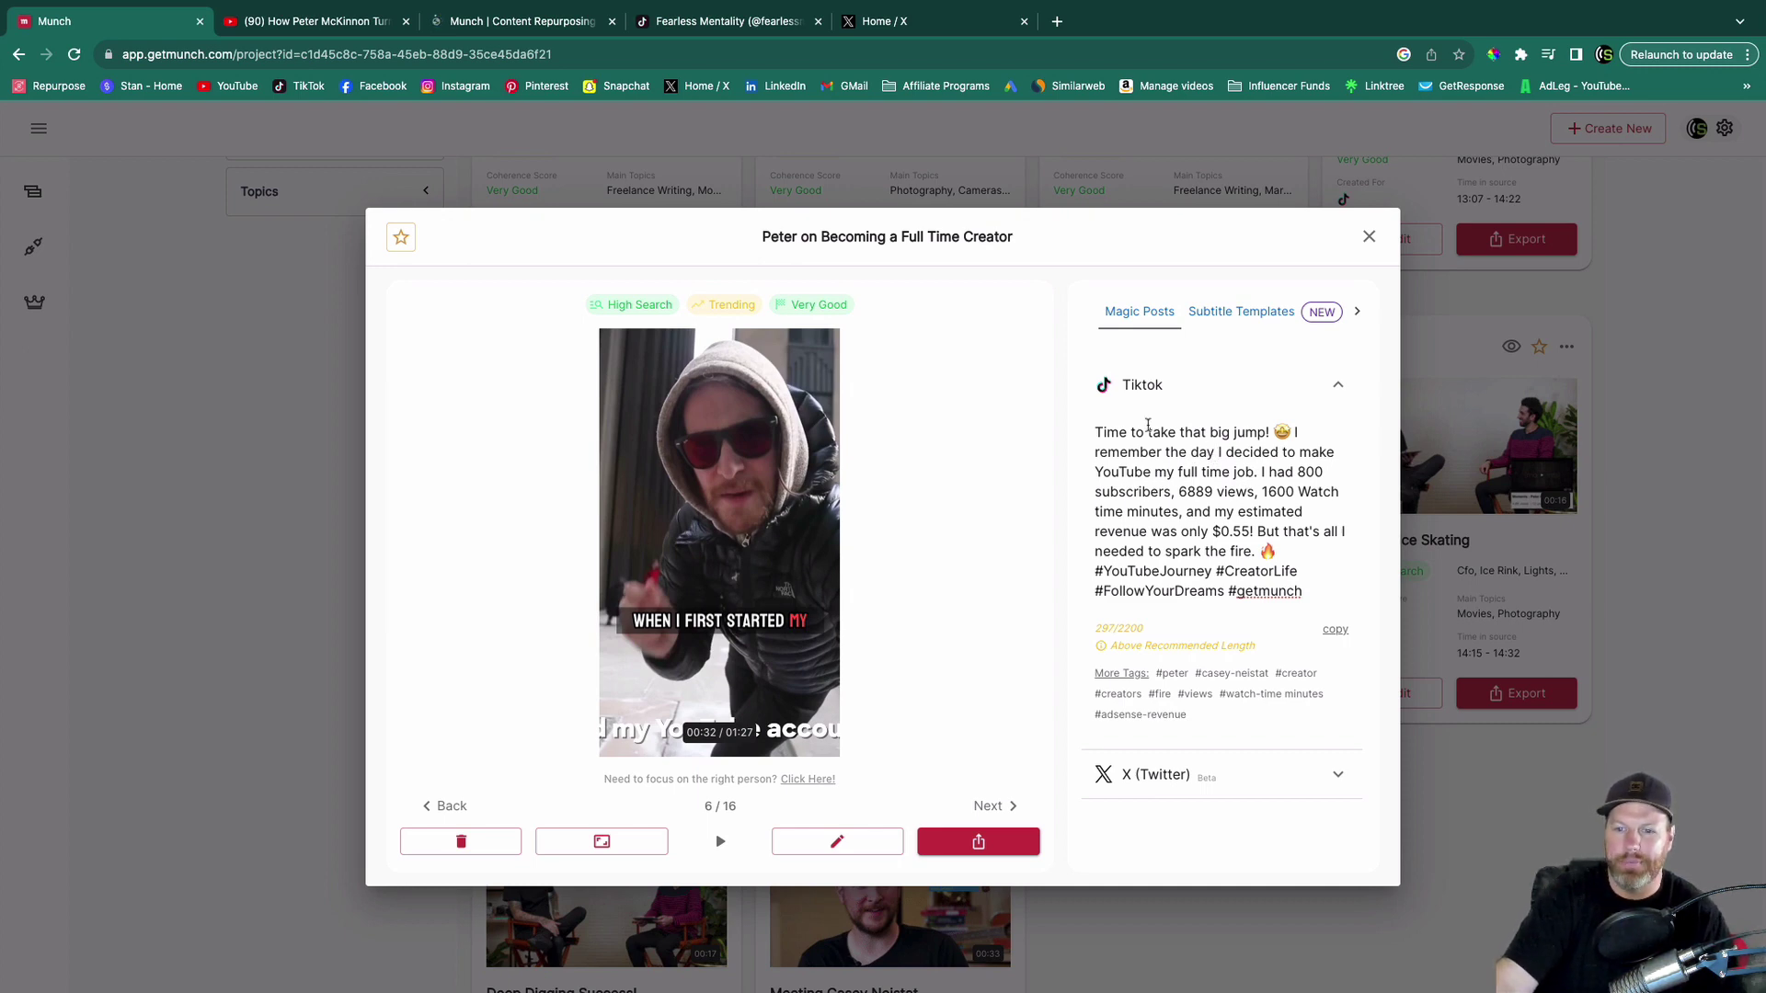
left_click_drag(1095, 432, 1318, 592)
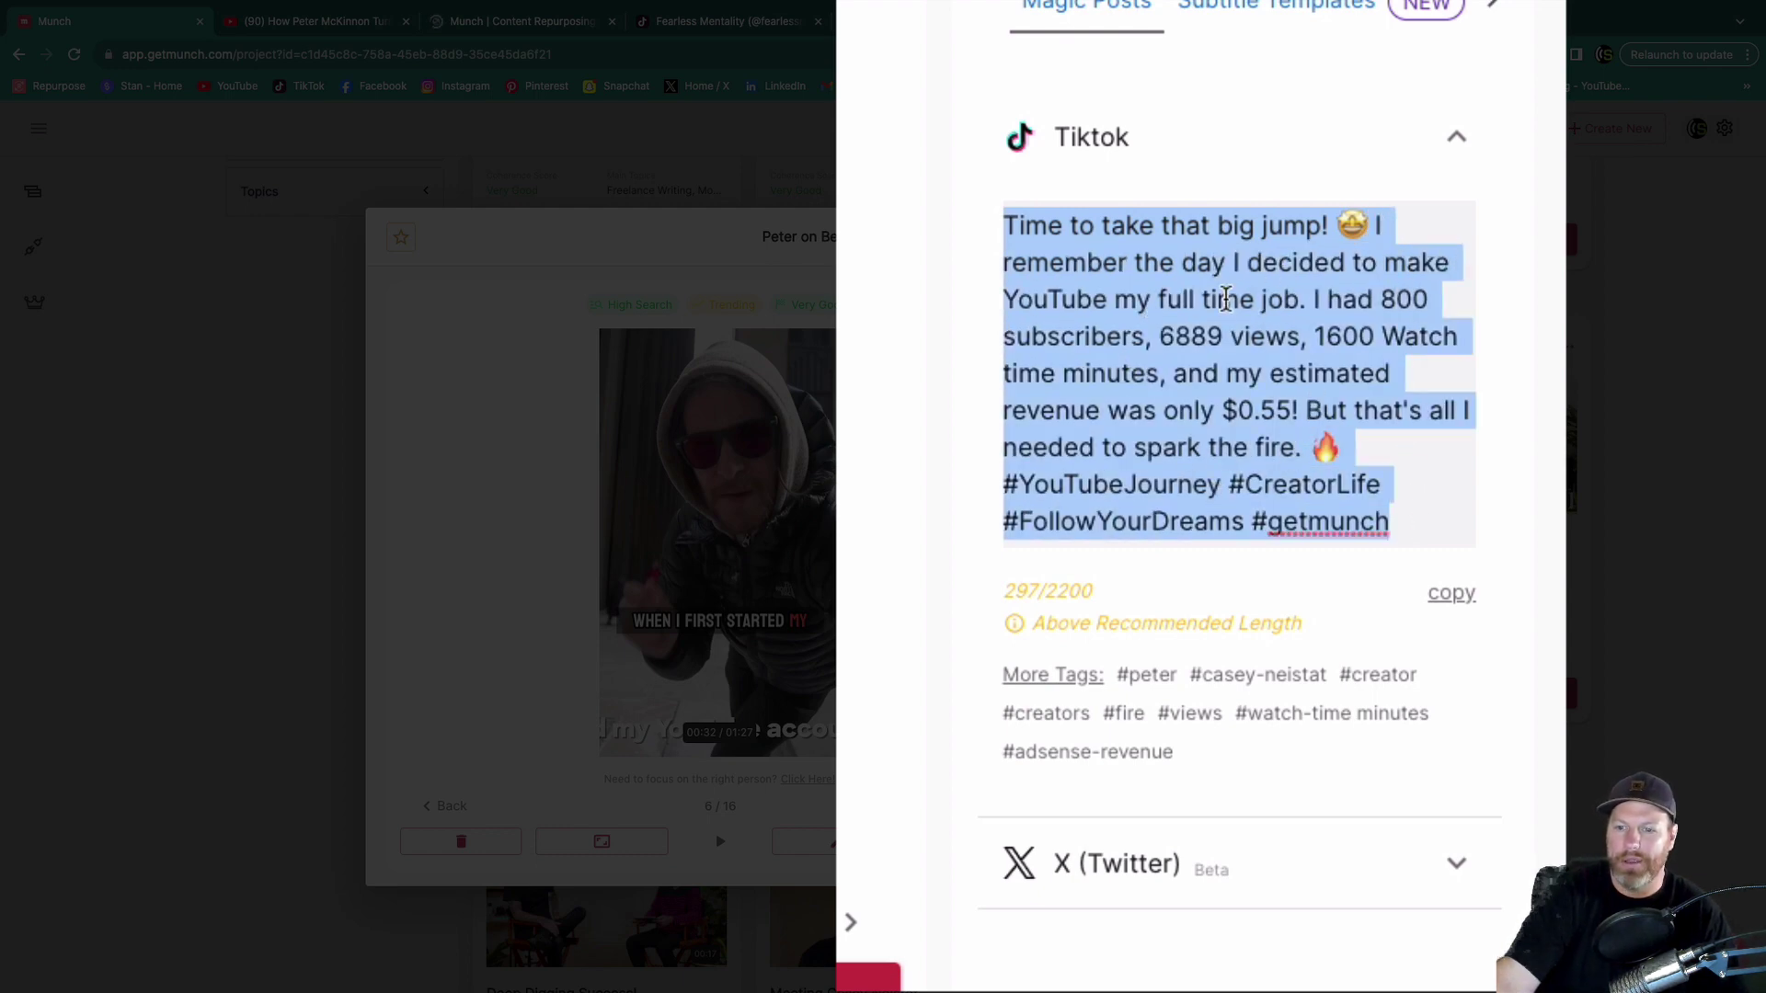
left_click(1262, 322)
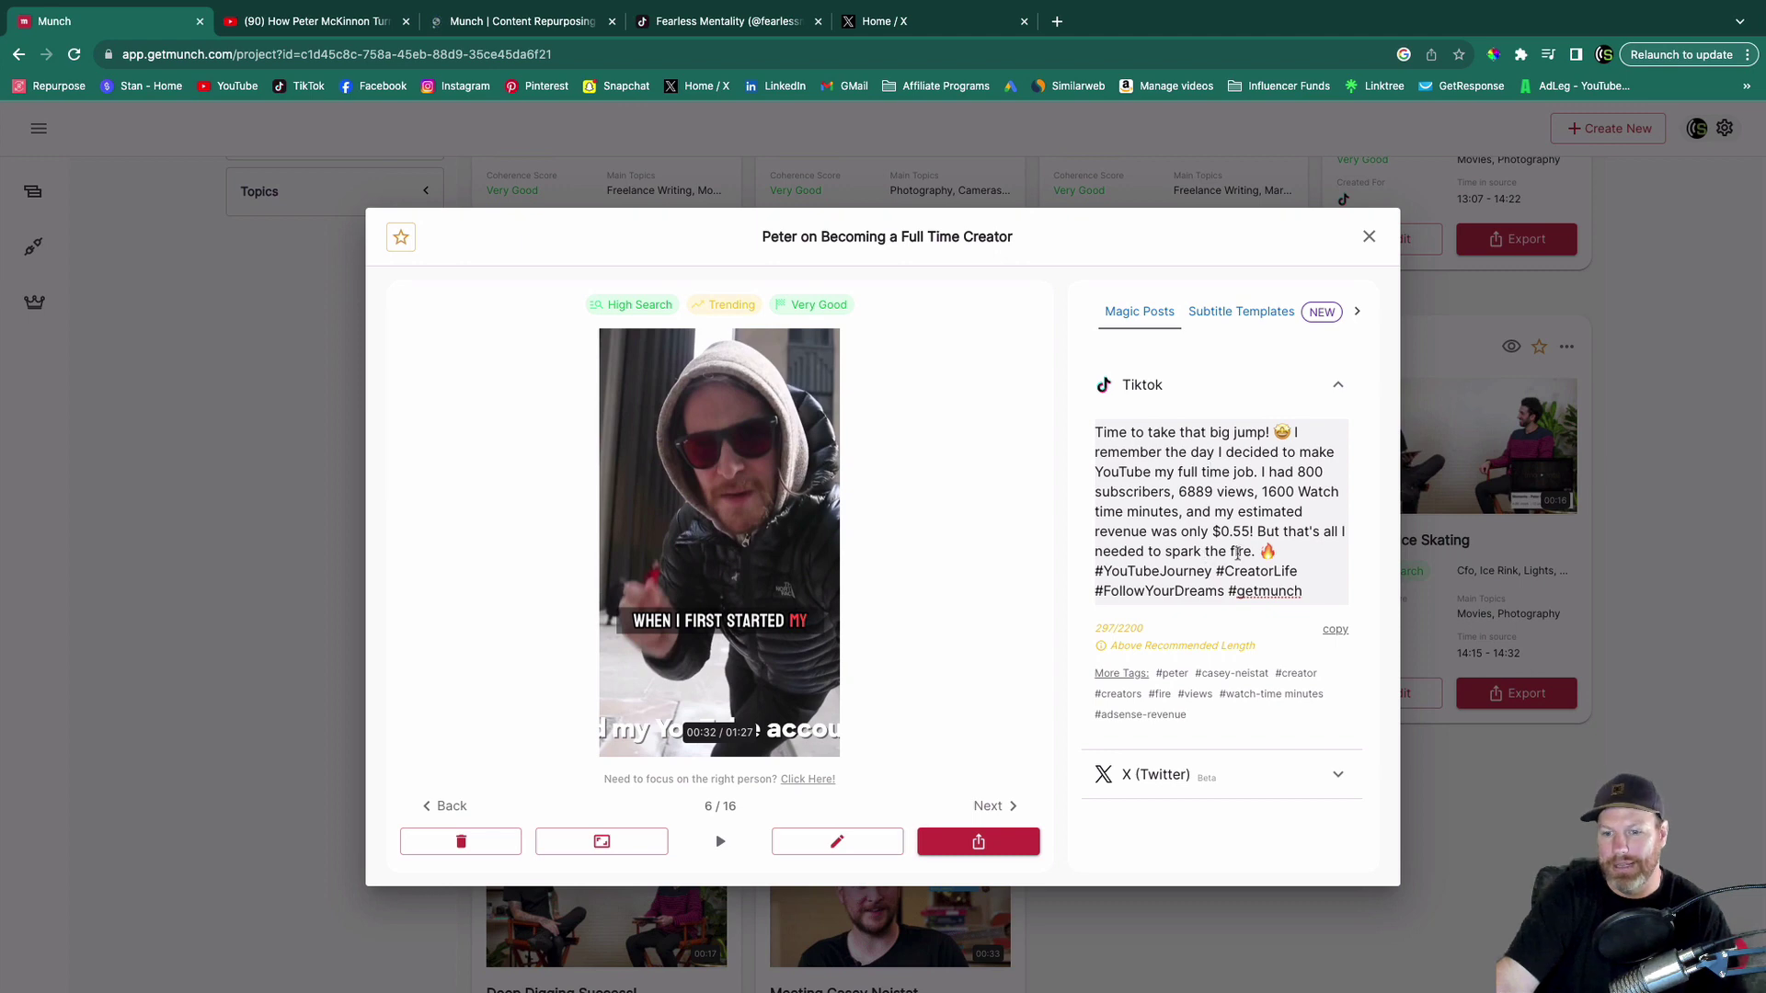
left_click(1324, 861)
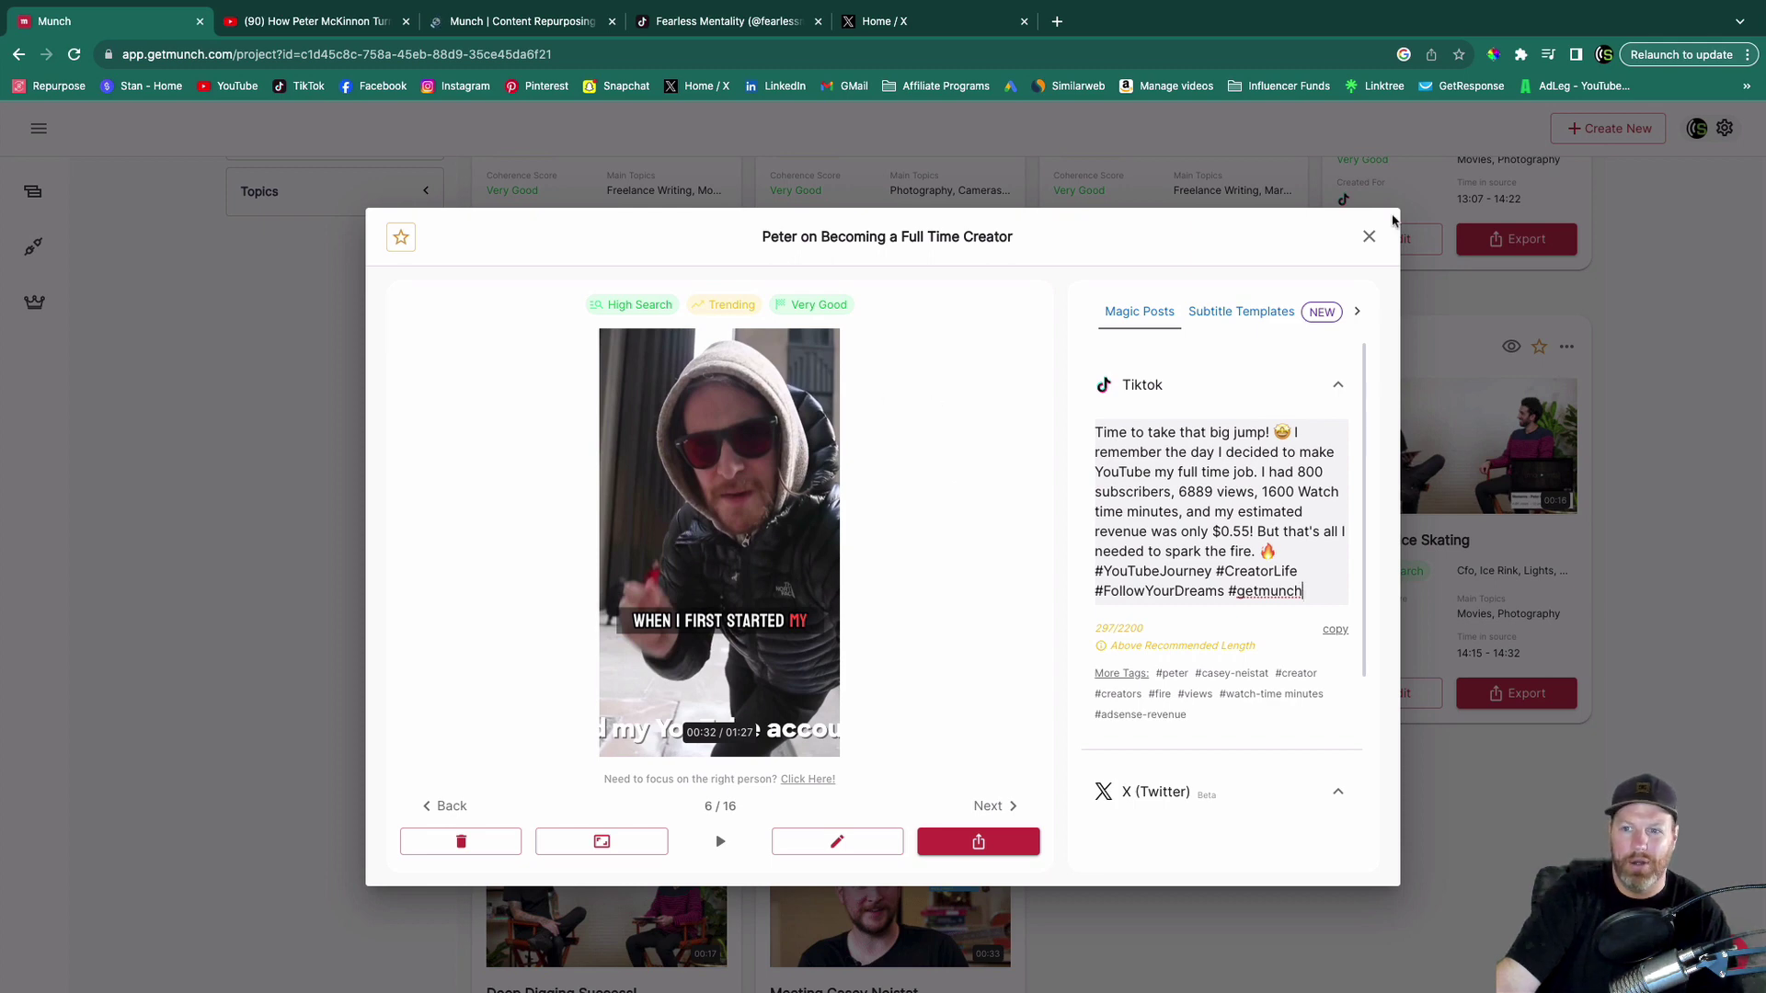
left_click(1369, 237)
scroll(1395, 448, "up", 3)
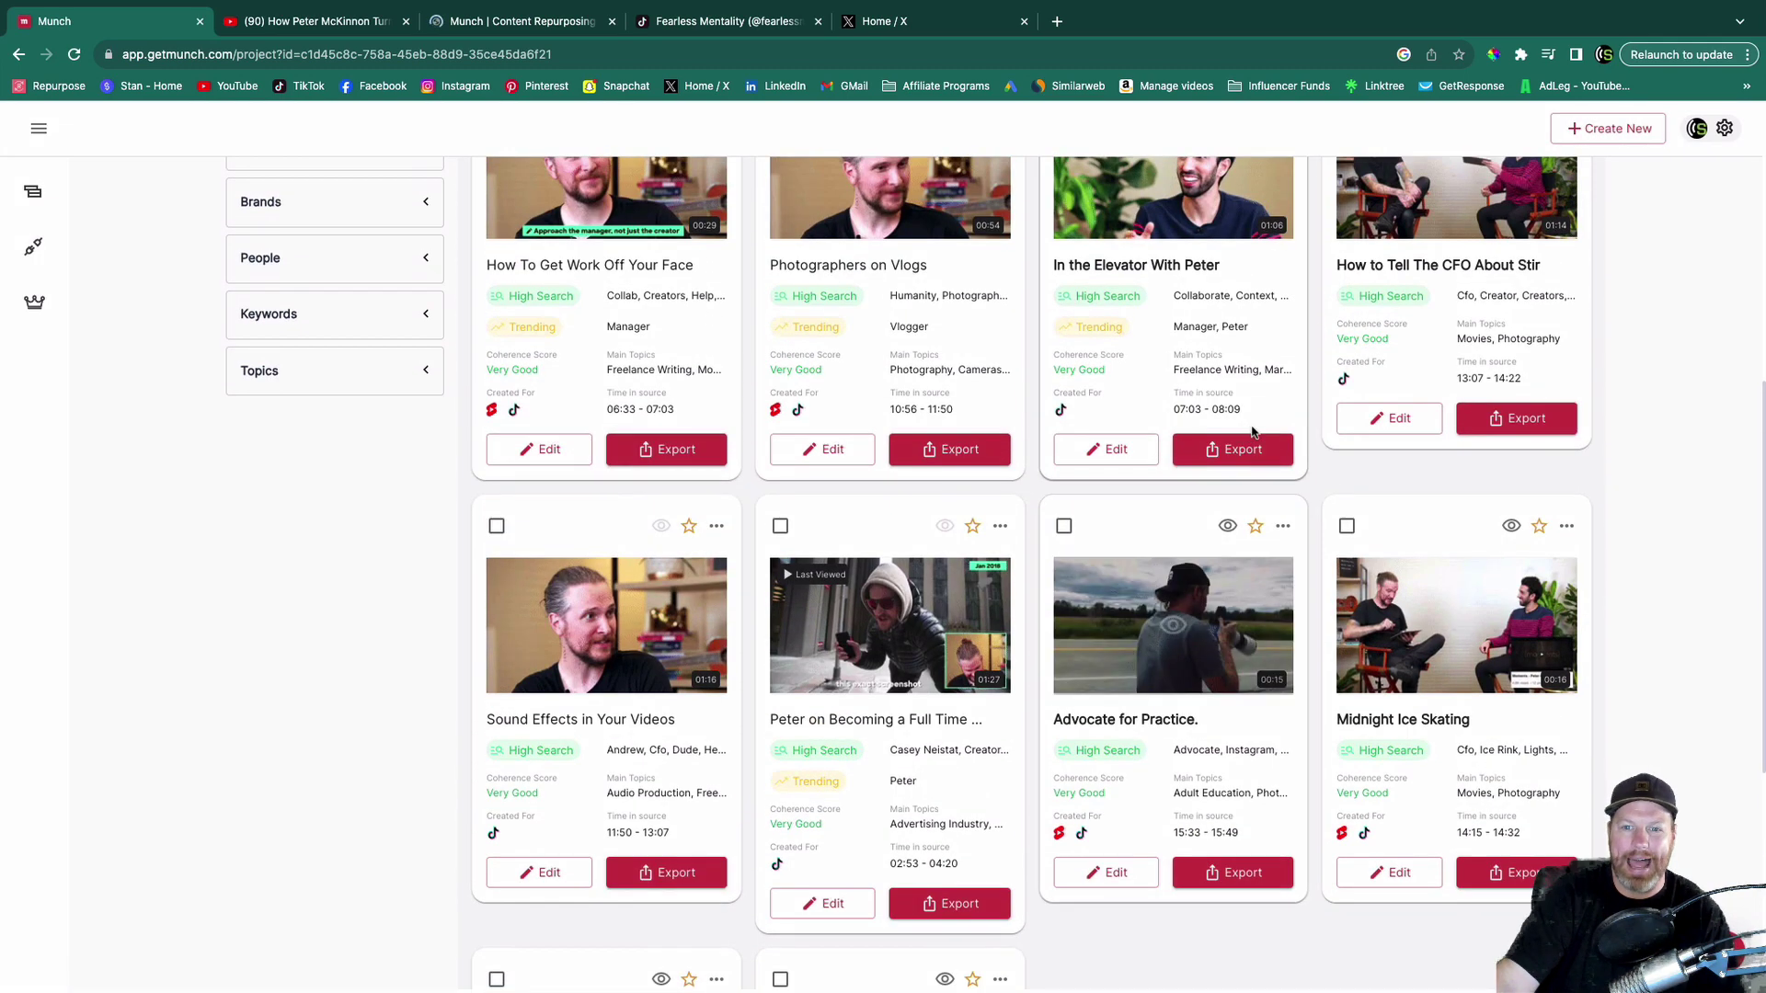
left_click(1133, 422)
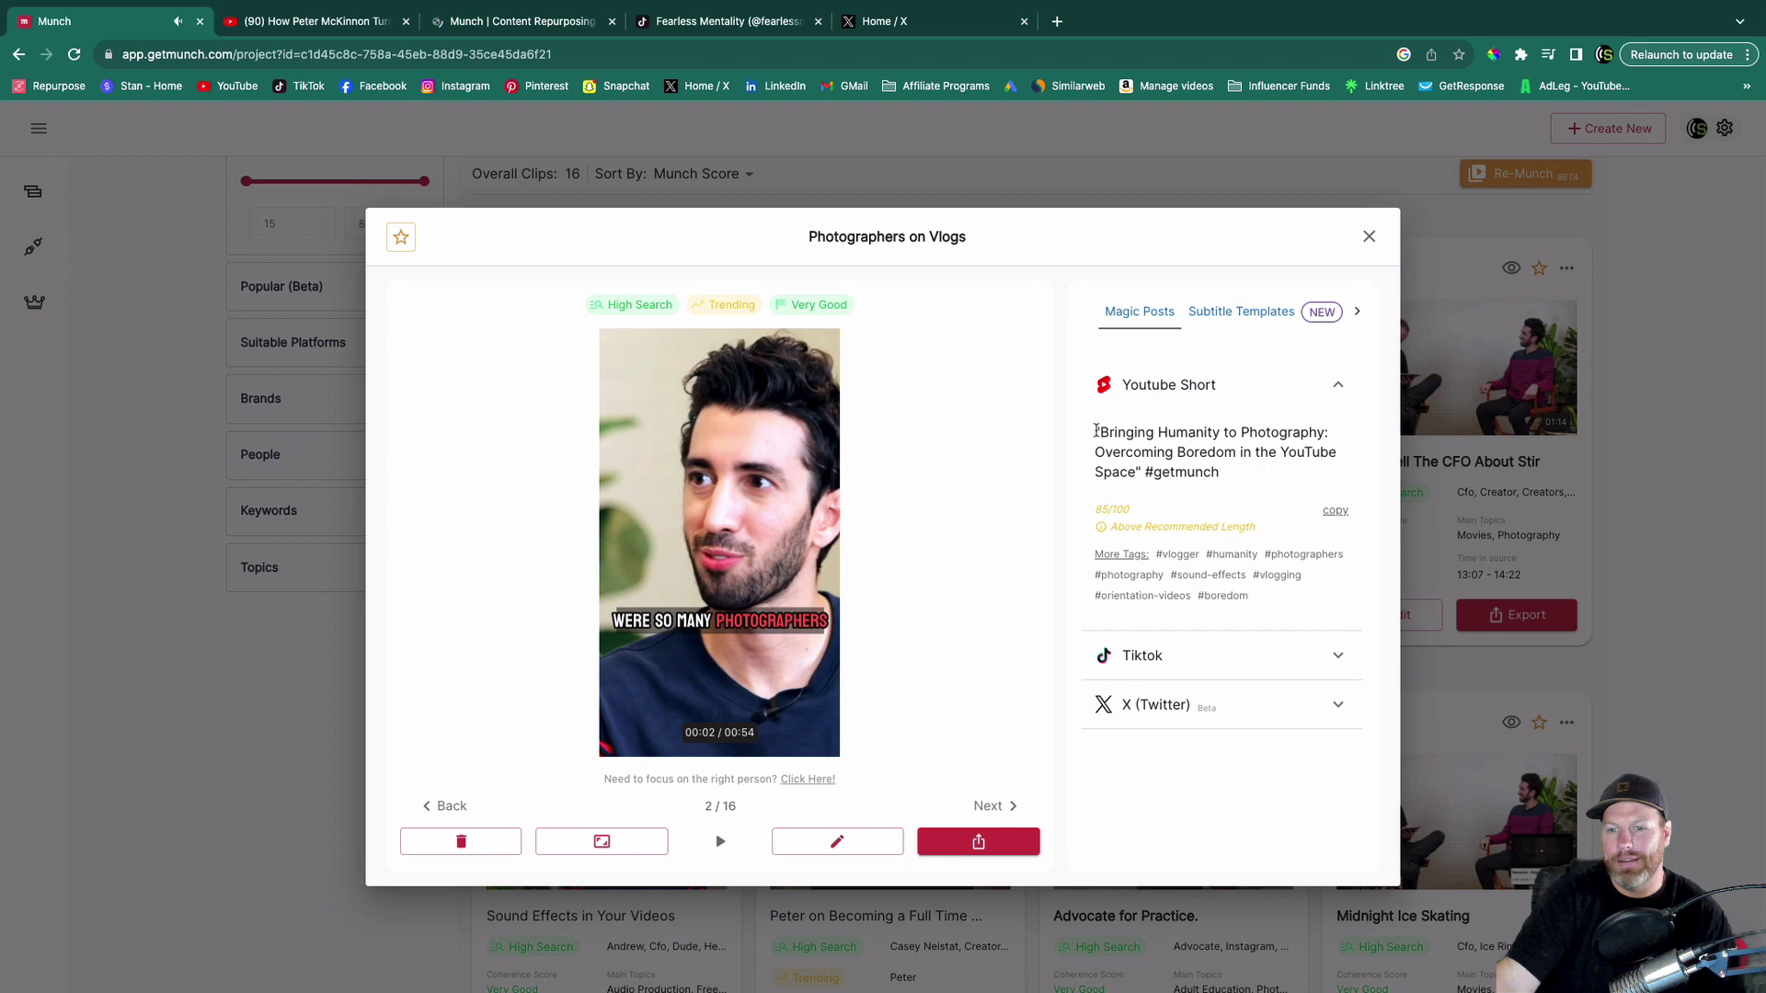
left_click_drag(1095, 431, 1233, 472)
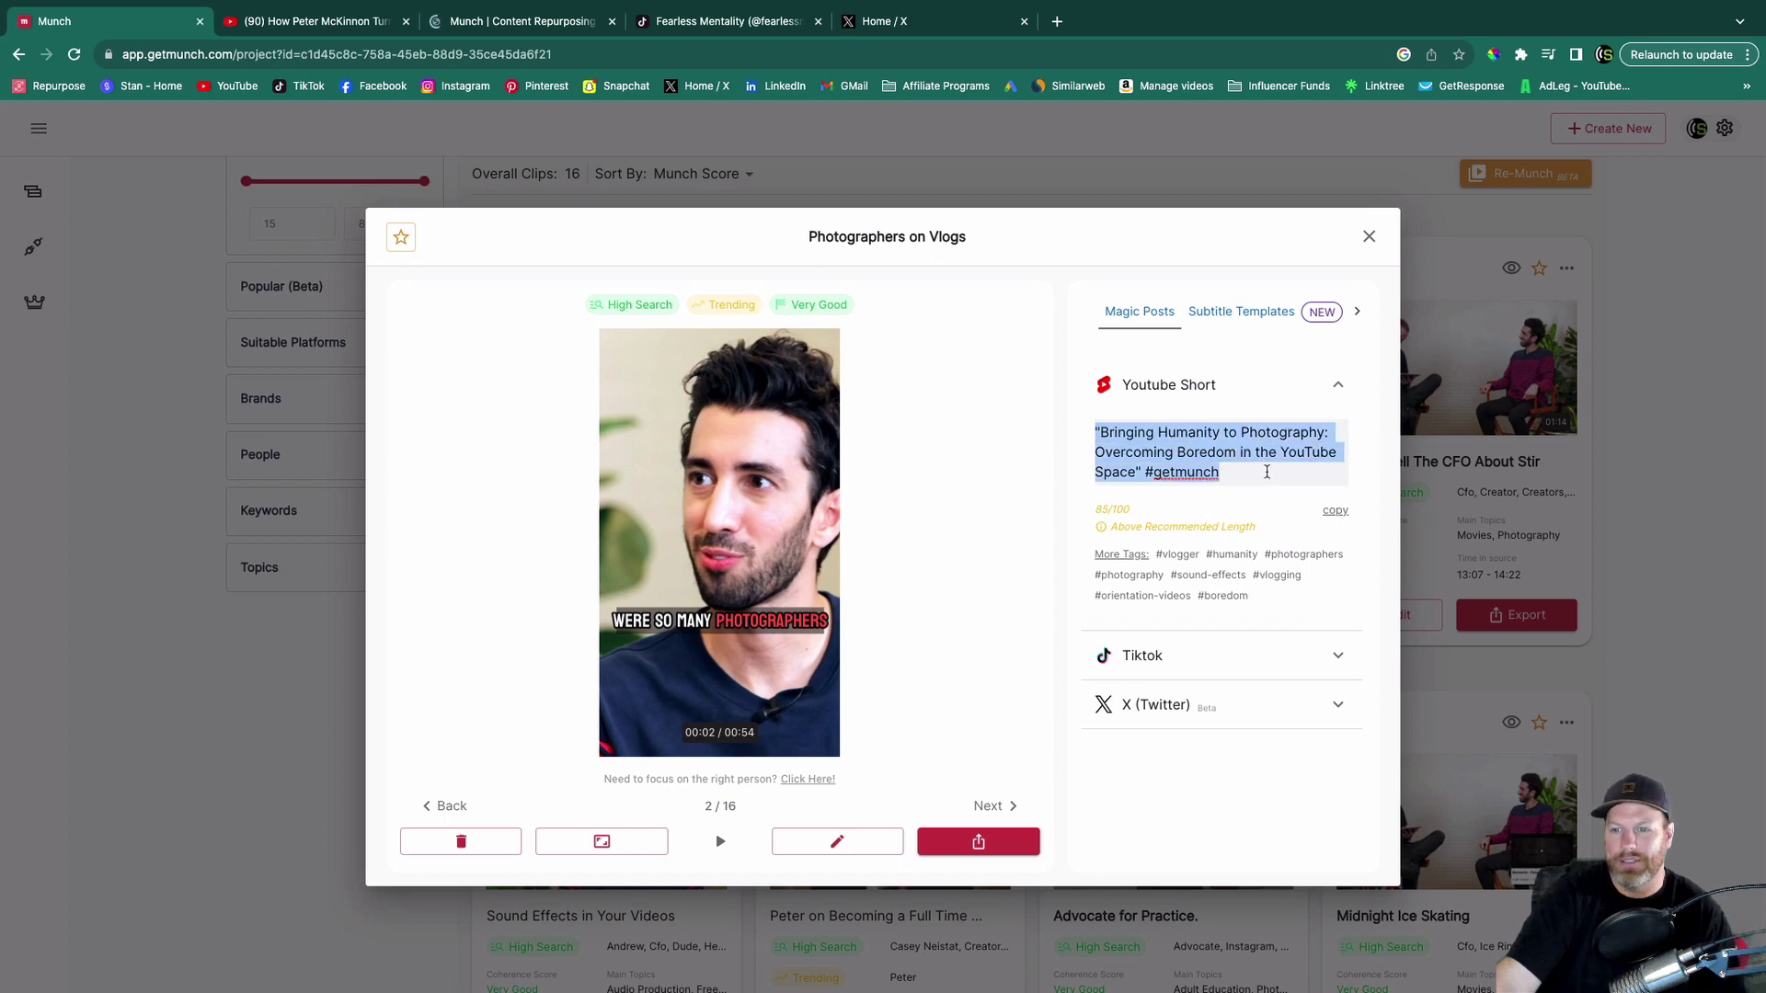
key("Down")
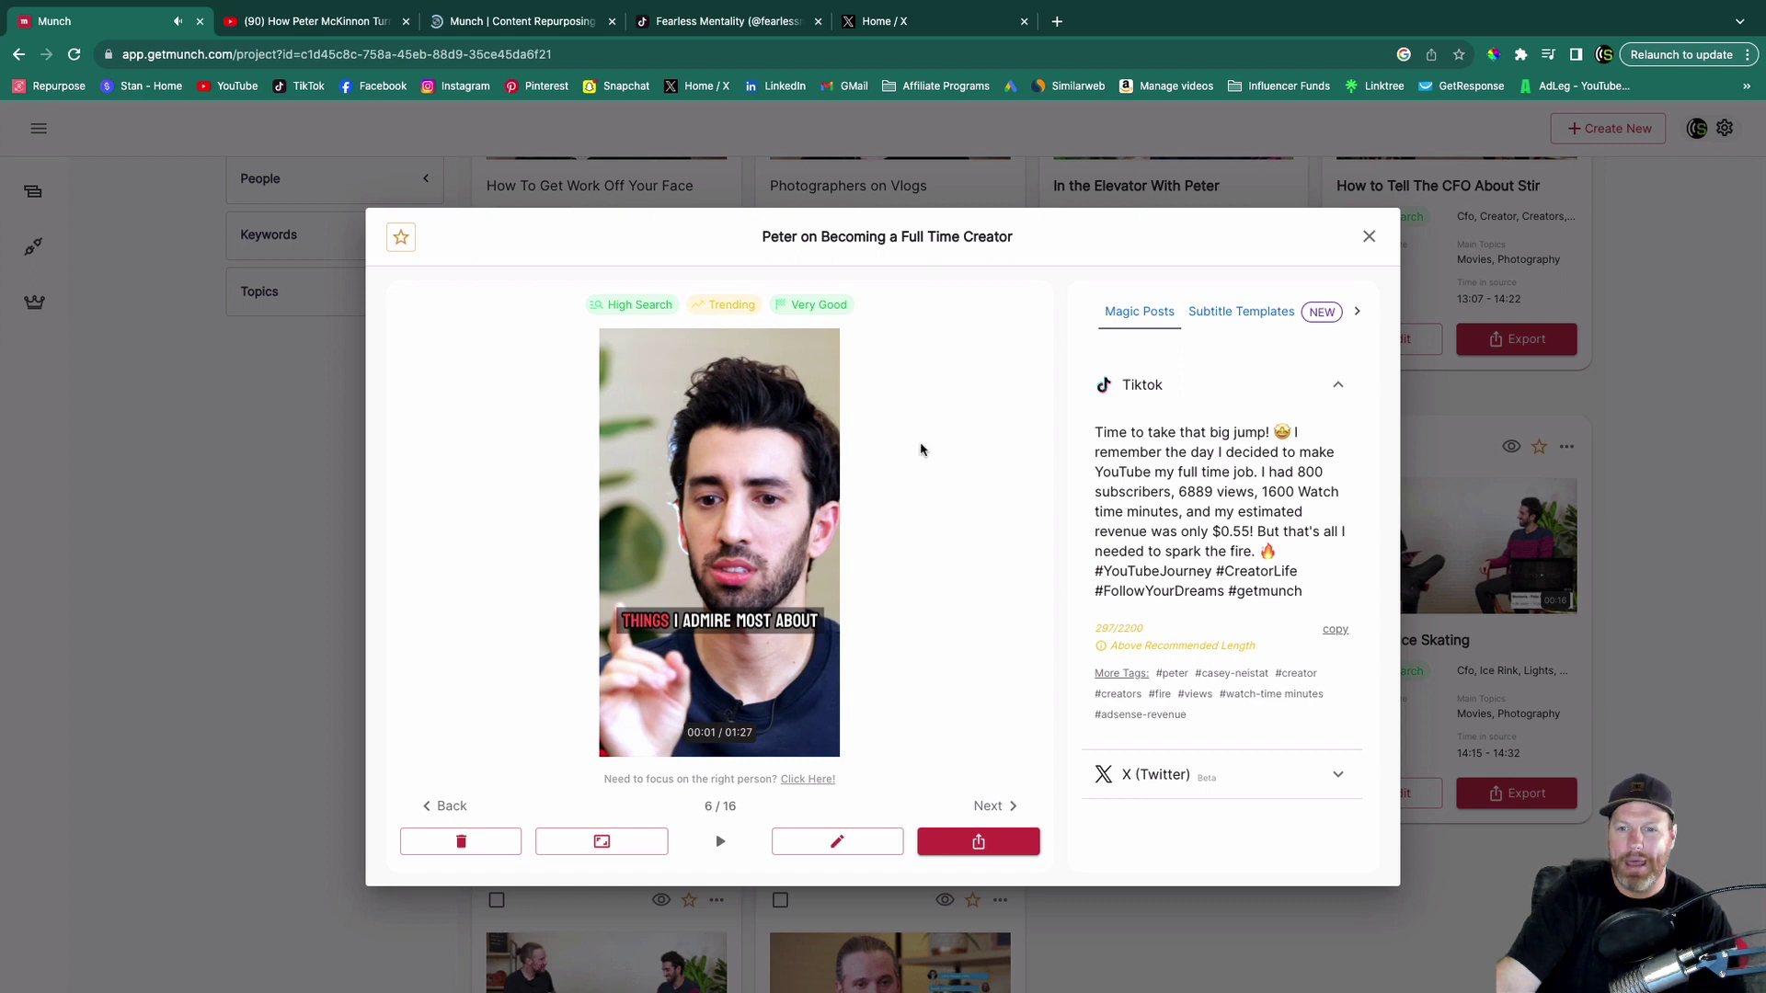
Step: Download the clip as 9:16 Portrait and copy its X (Twitter) caption instead of TikTok's
left_click(1340, 383)
left_click(1348, 428)
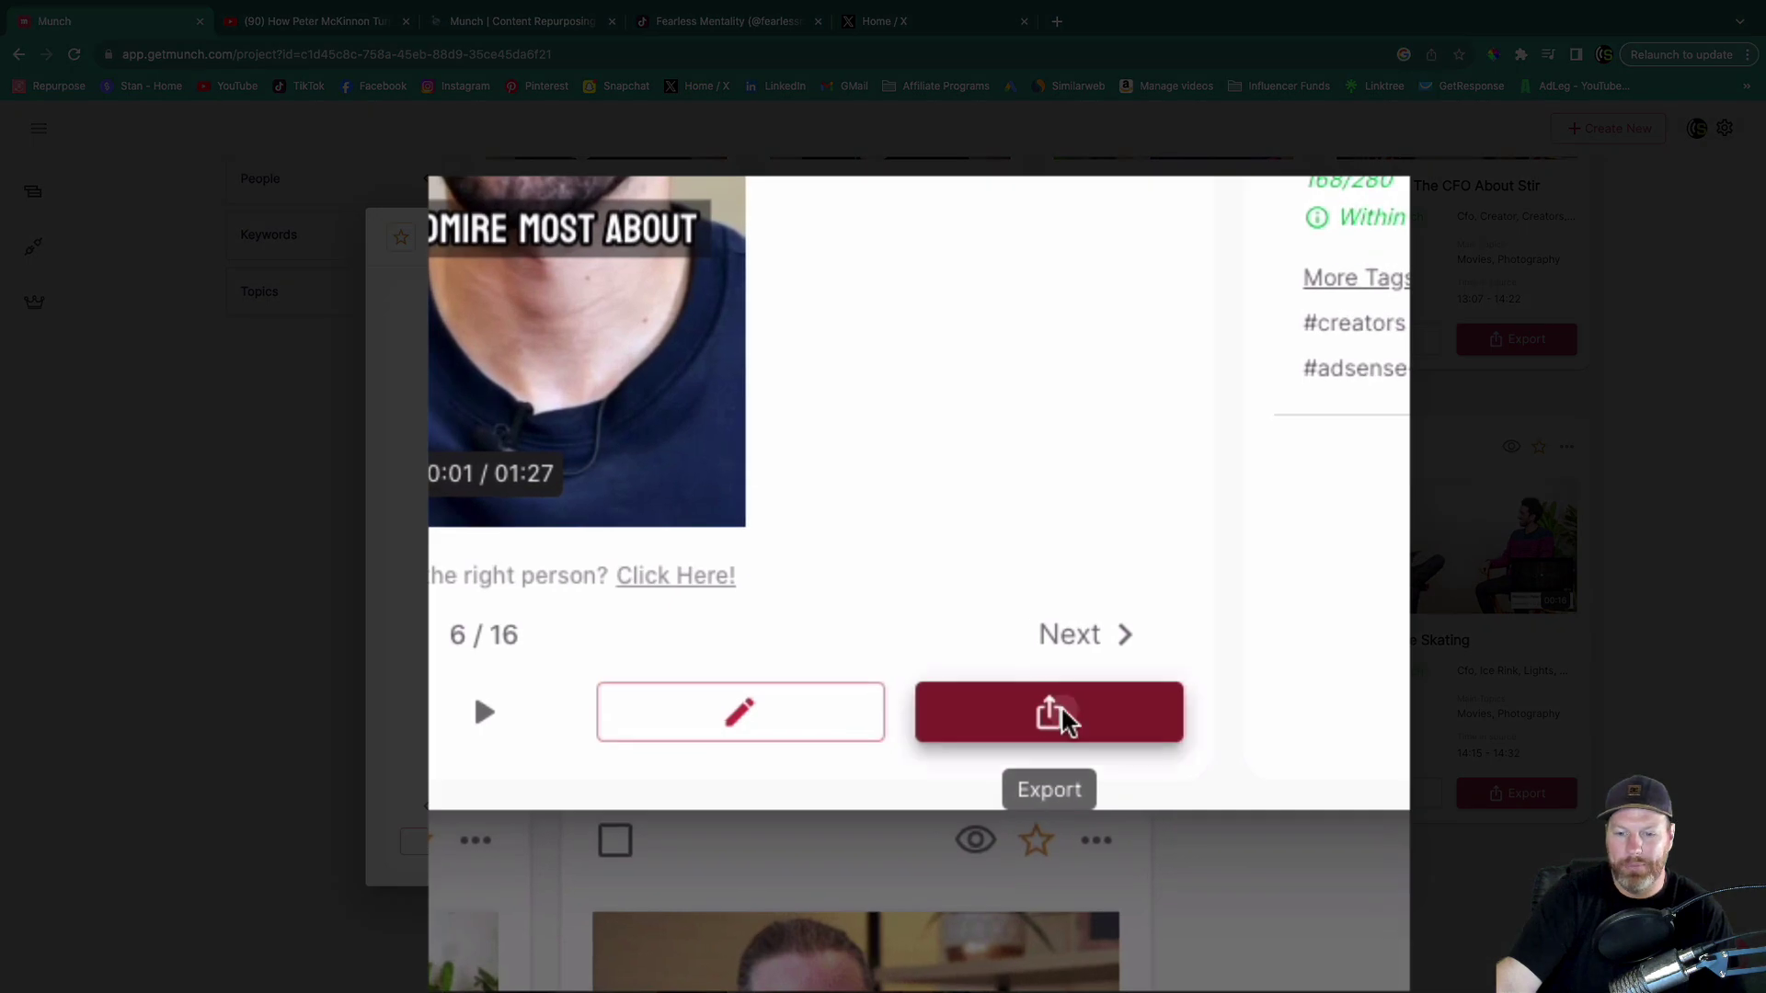
left_click(1067, 719)
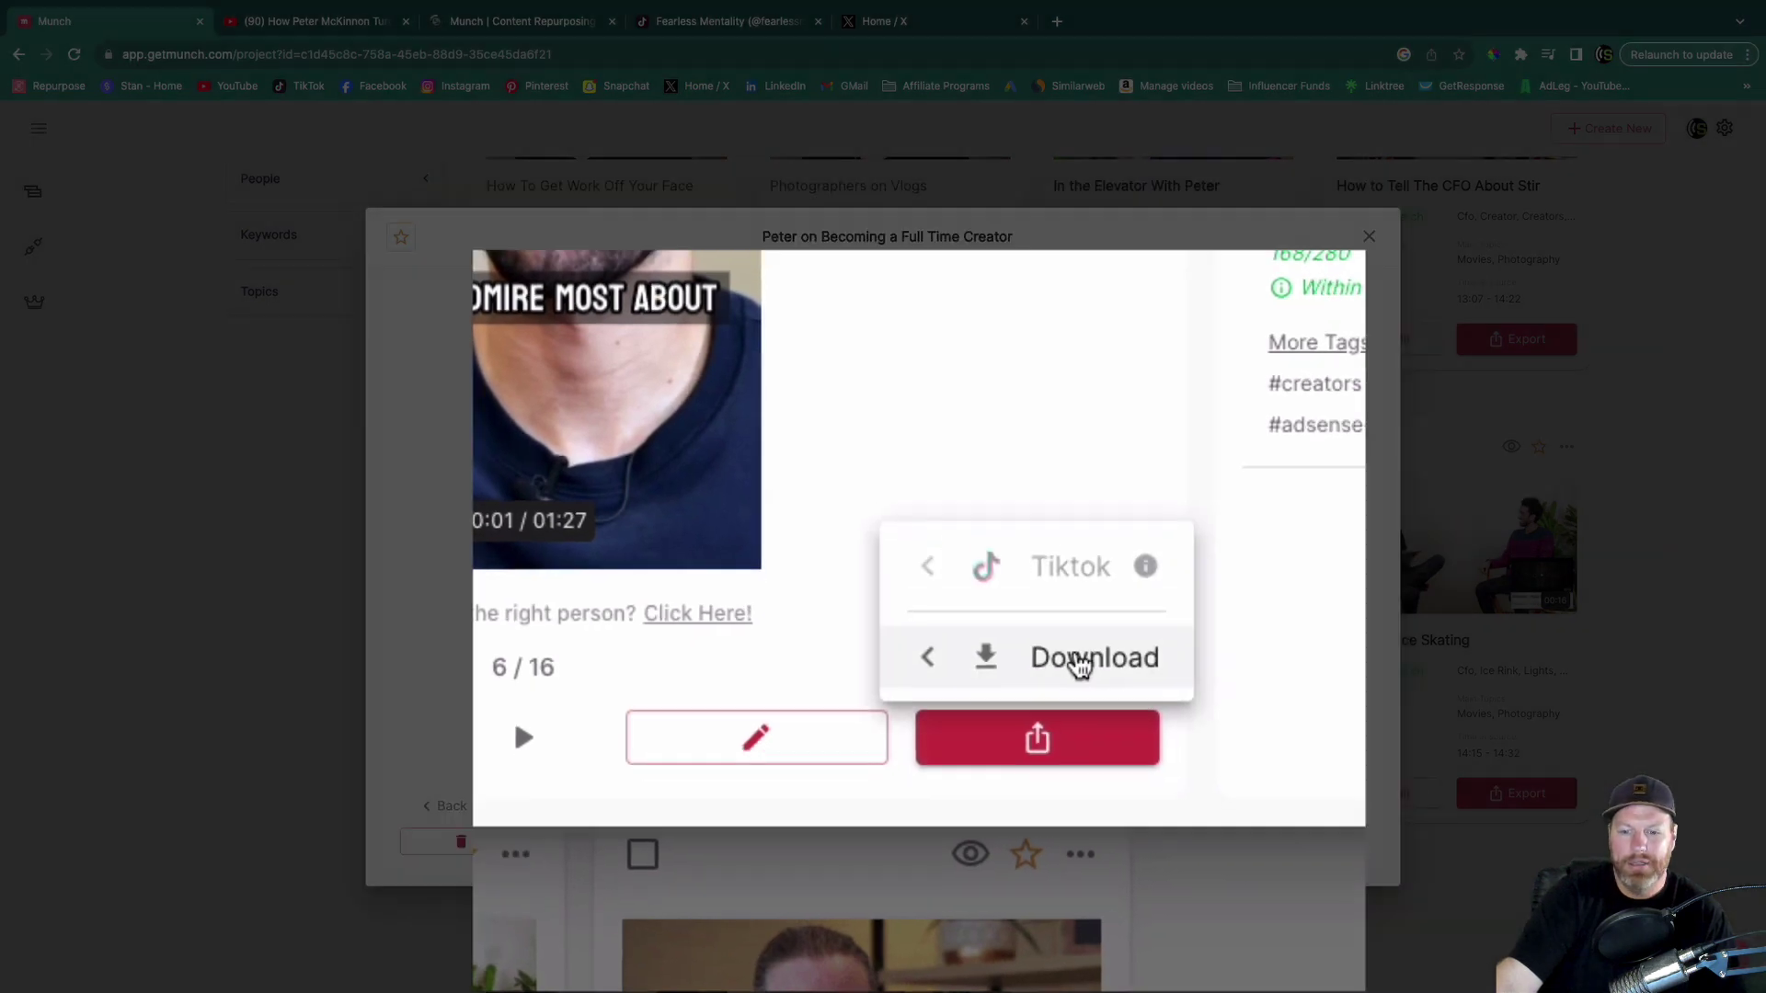
left_click(1094, 632)
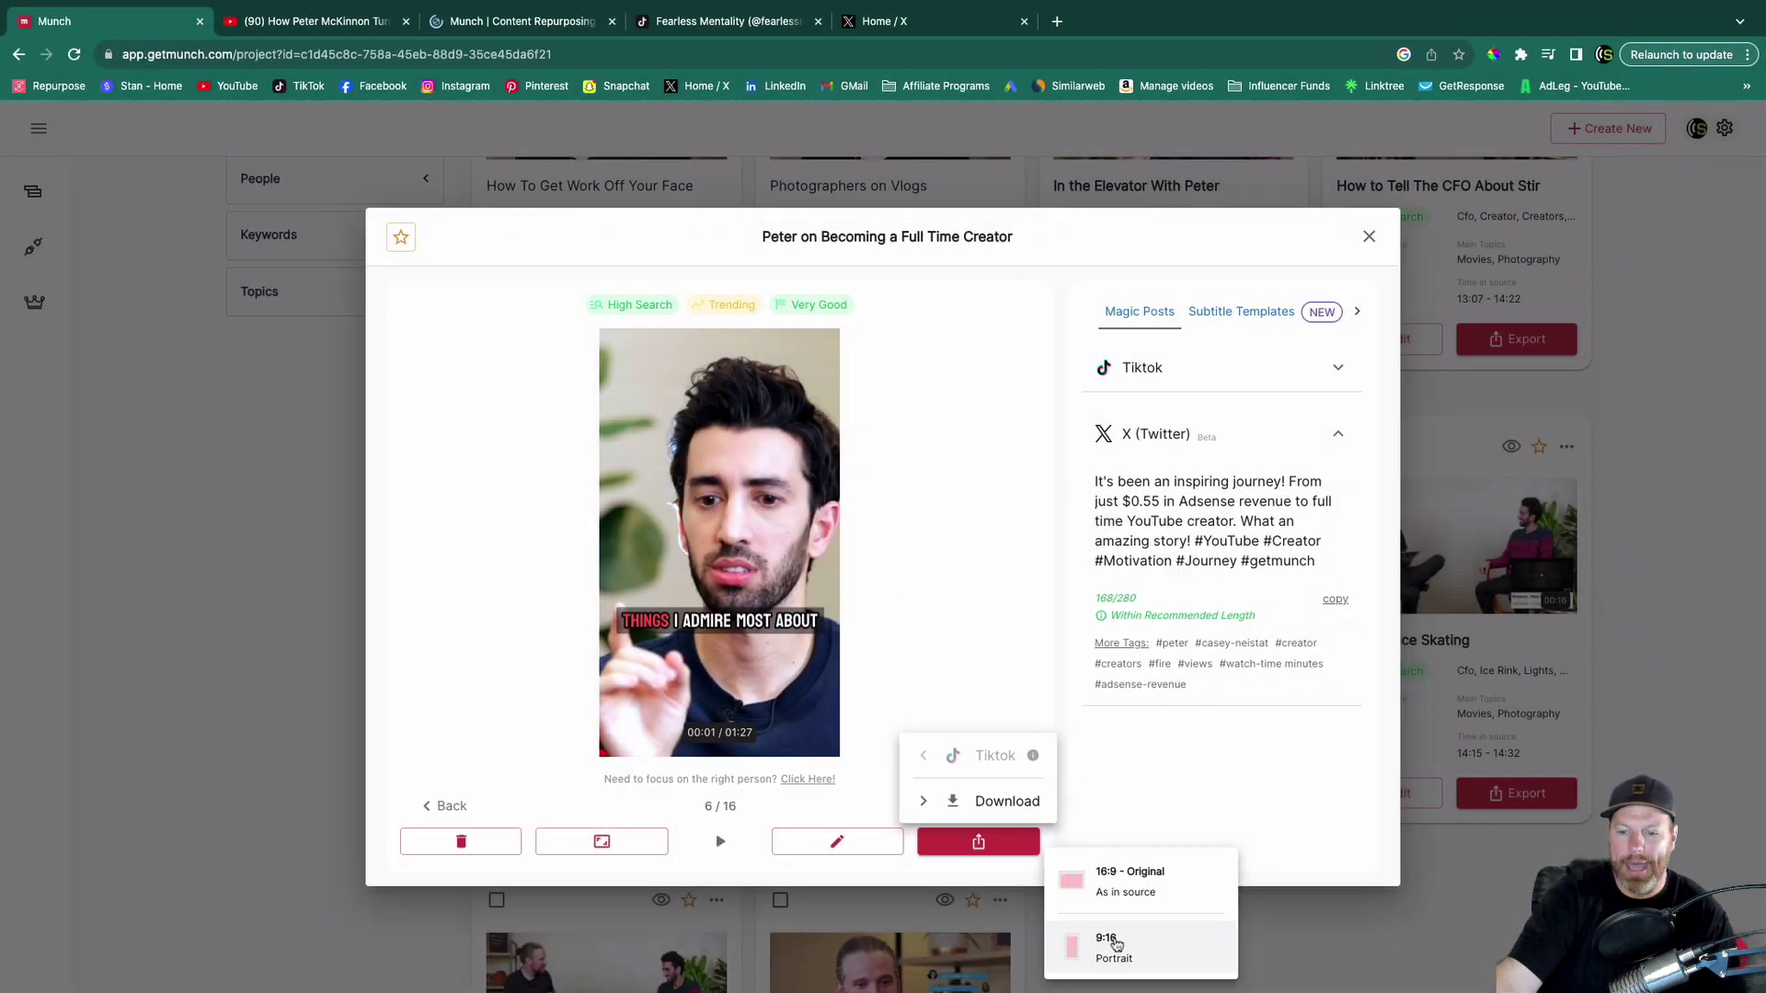
left_click(1164, 947)
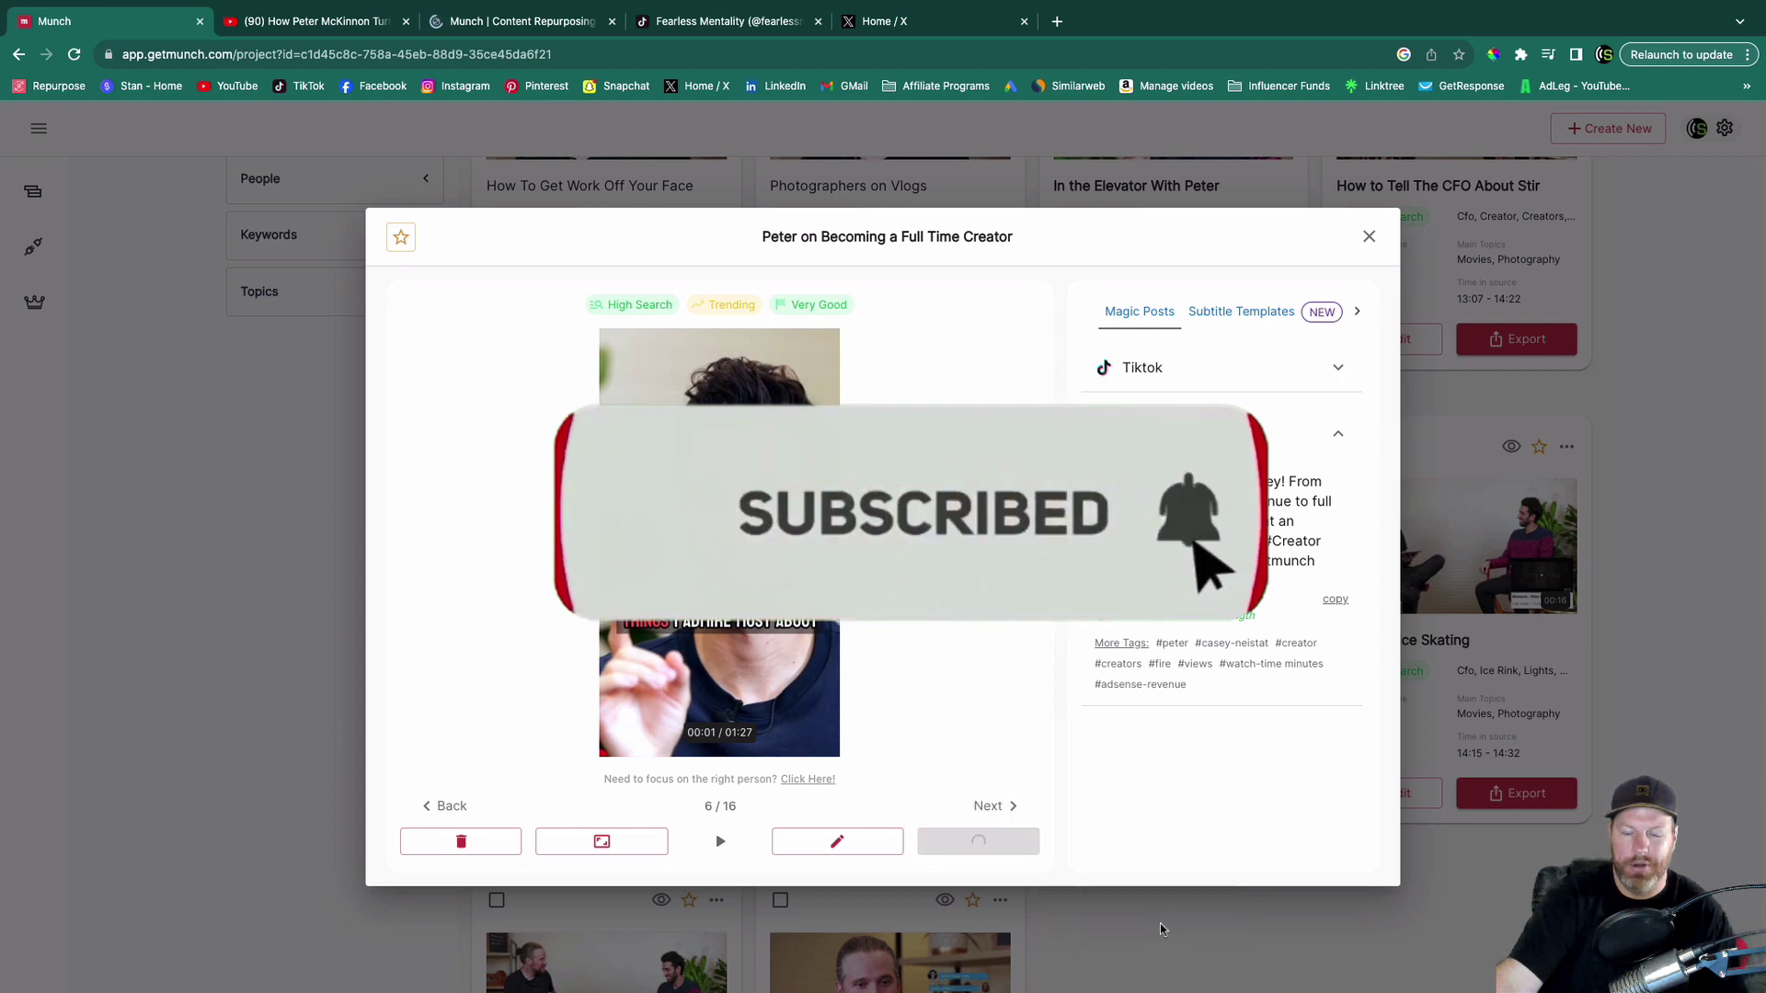
left_click(1335, 599)
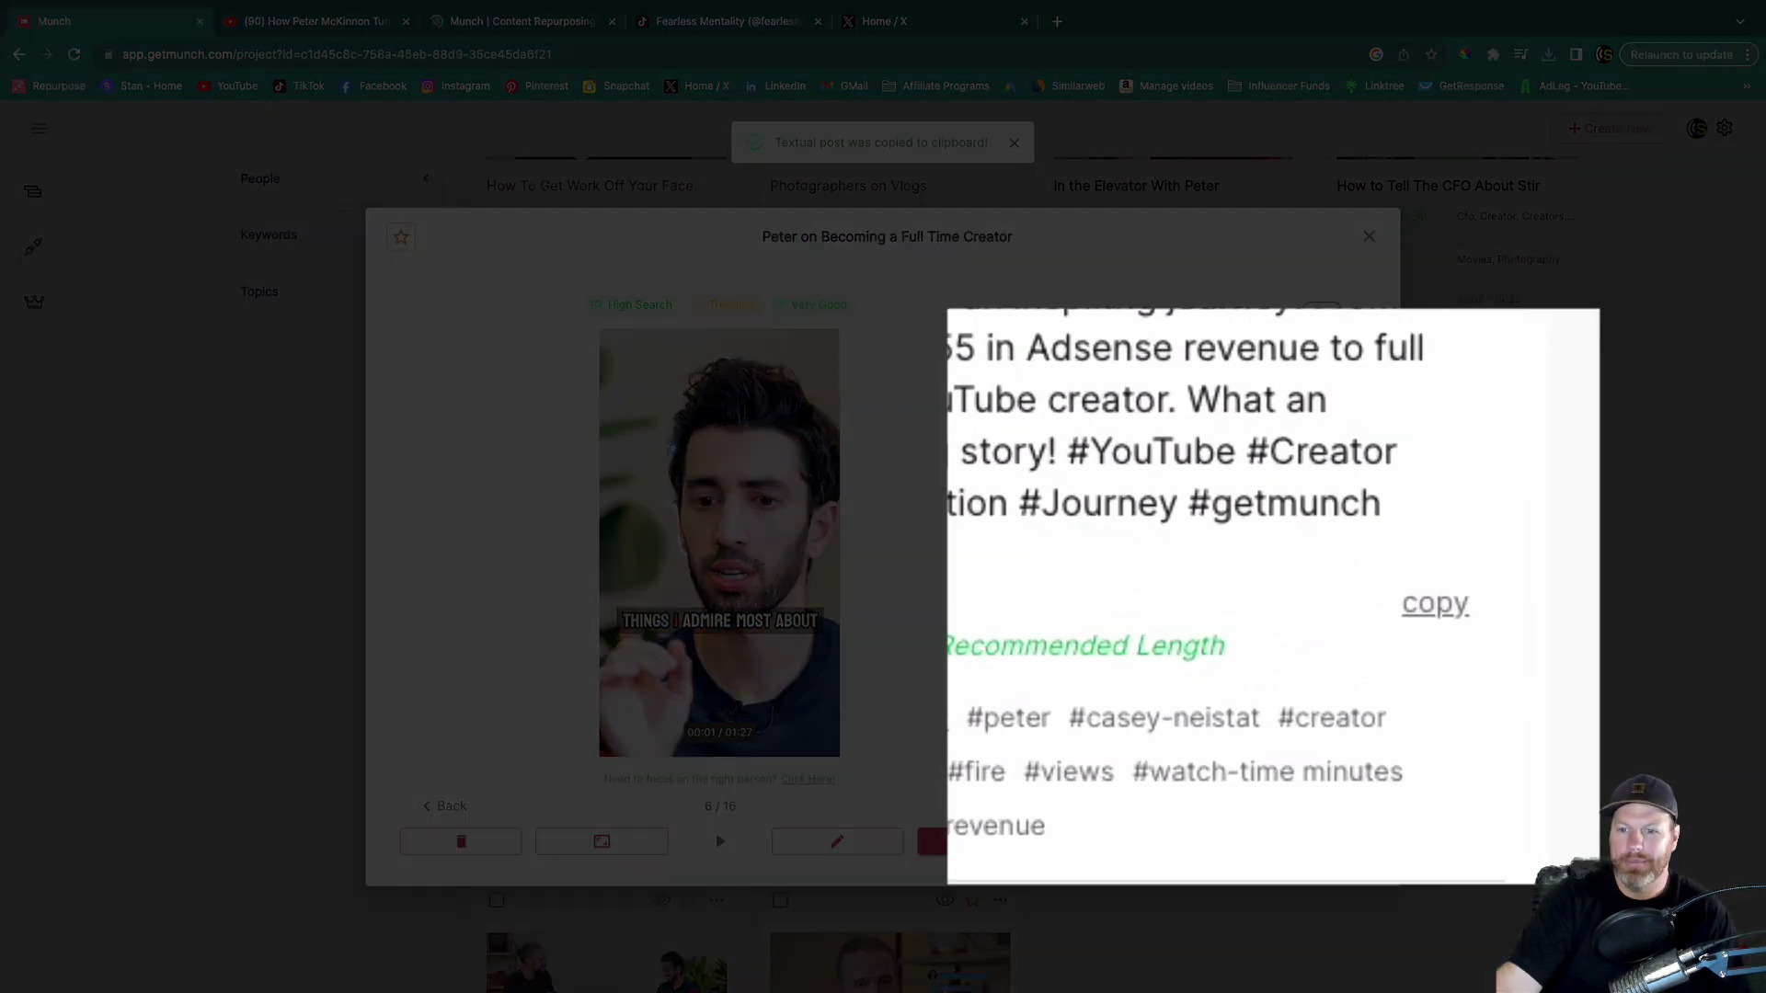
Step: Start a new X post from the home feed and attach the exported portrait video
left_click(917, 30)
scroll(1118, 398, "up", 4)
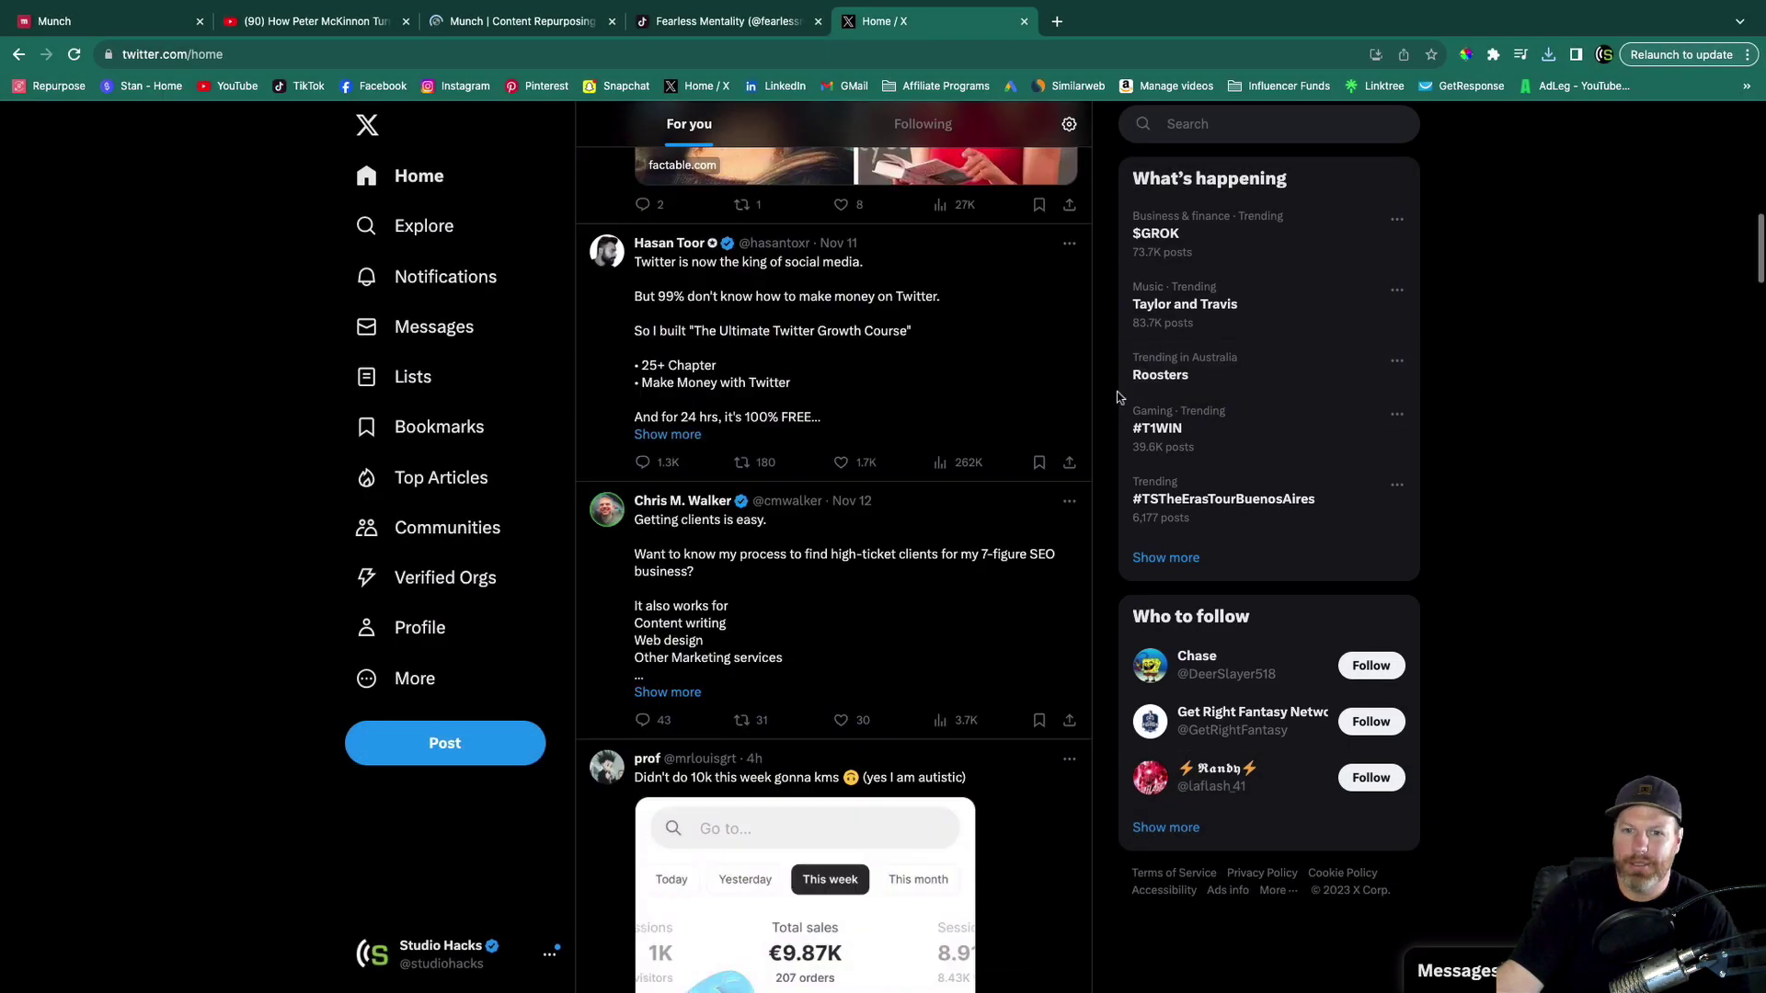
scroll(1118, 397, "up", 10)
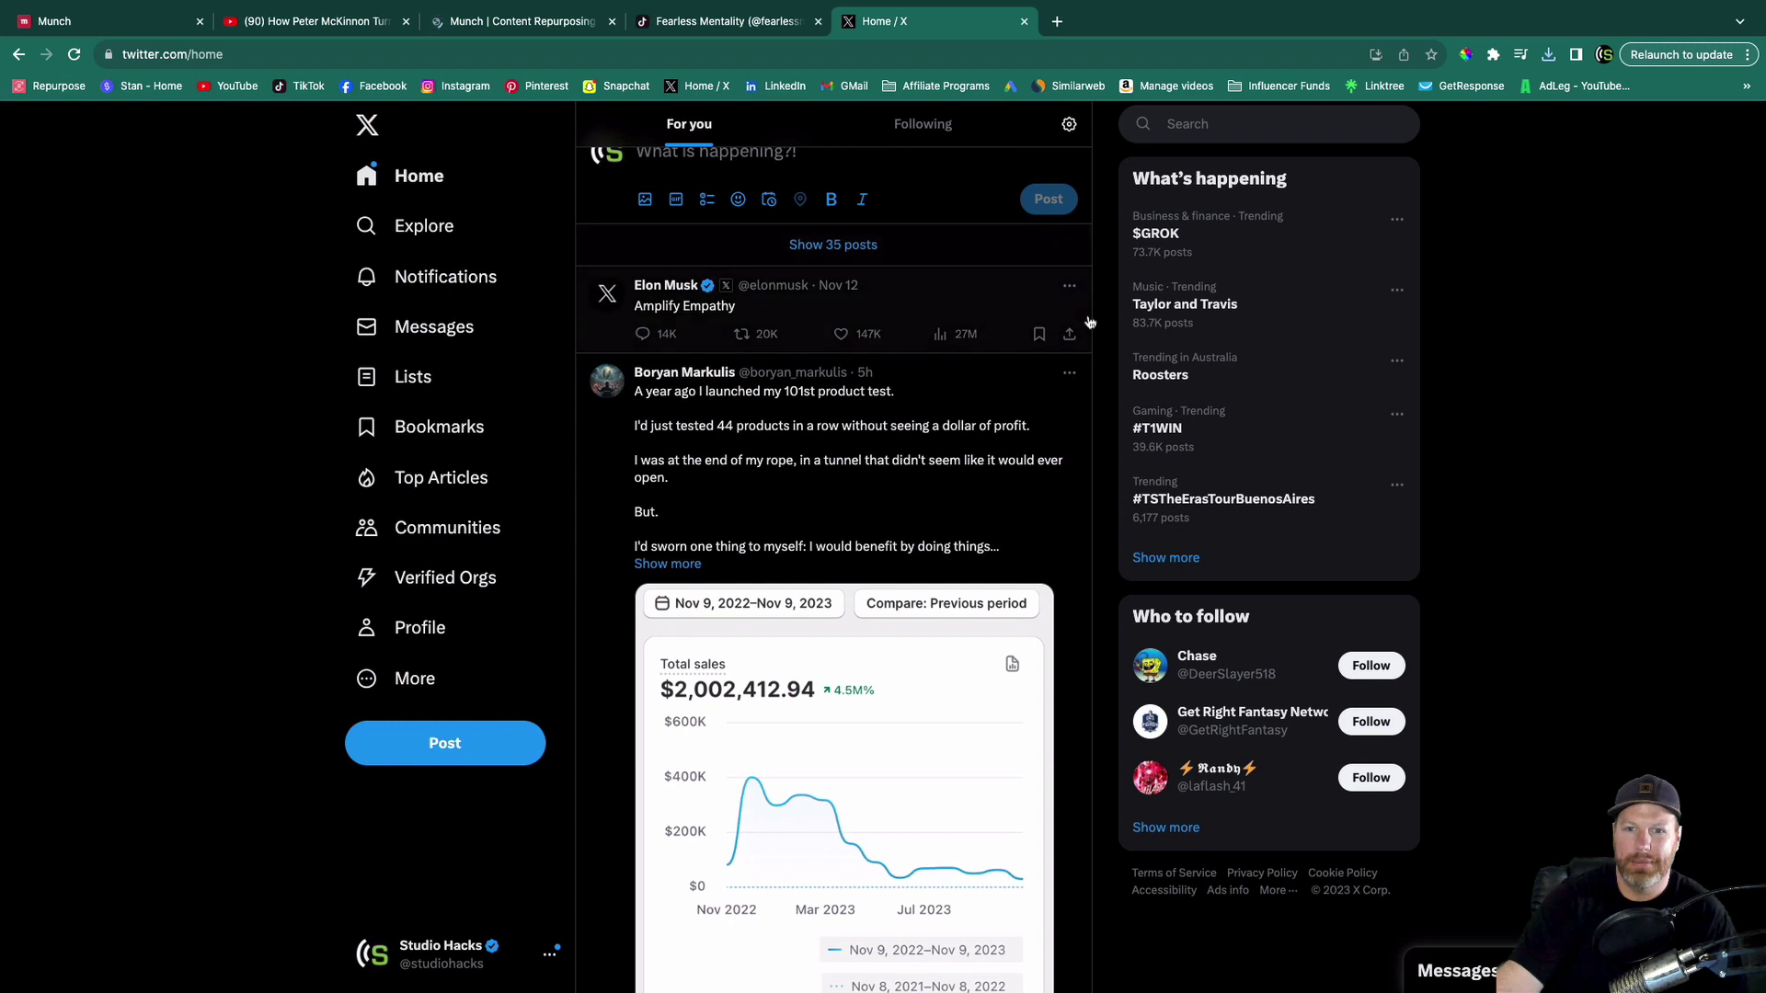
left_click(723, 177)
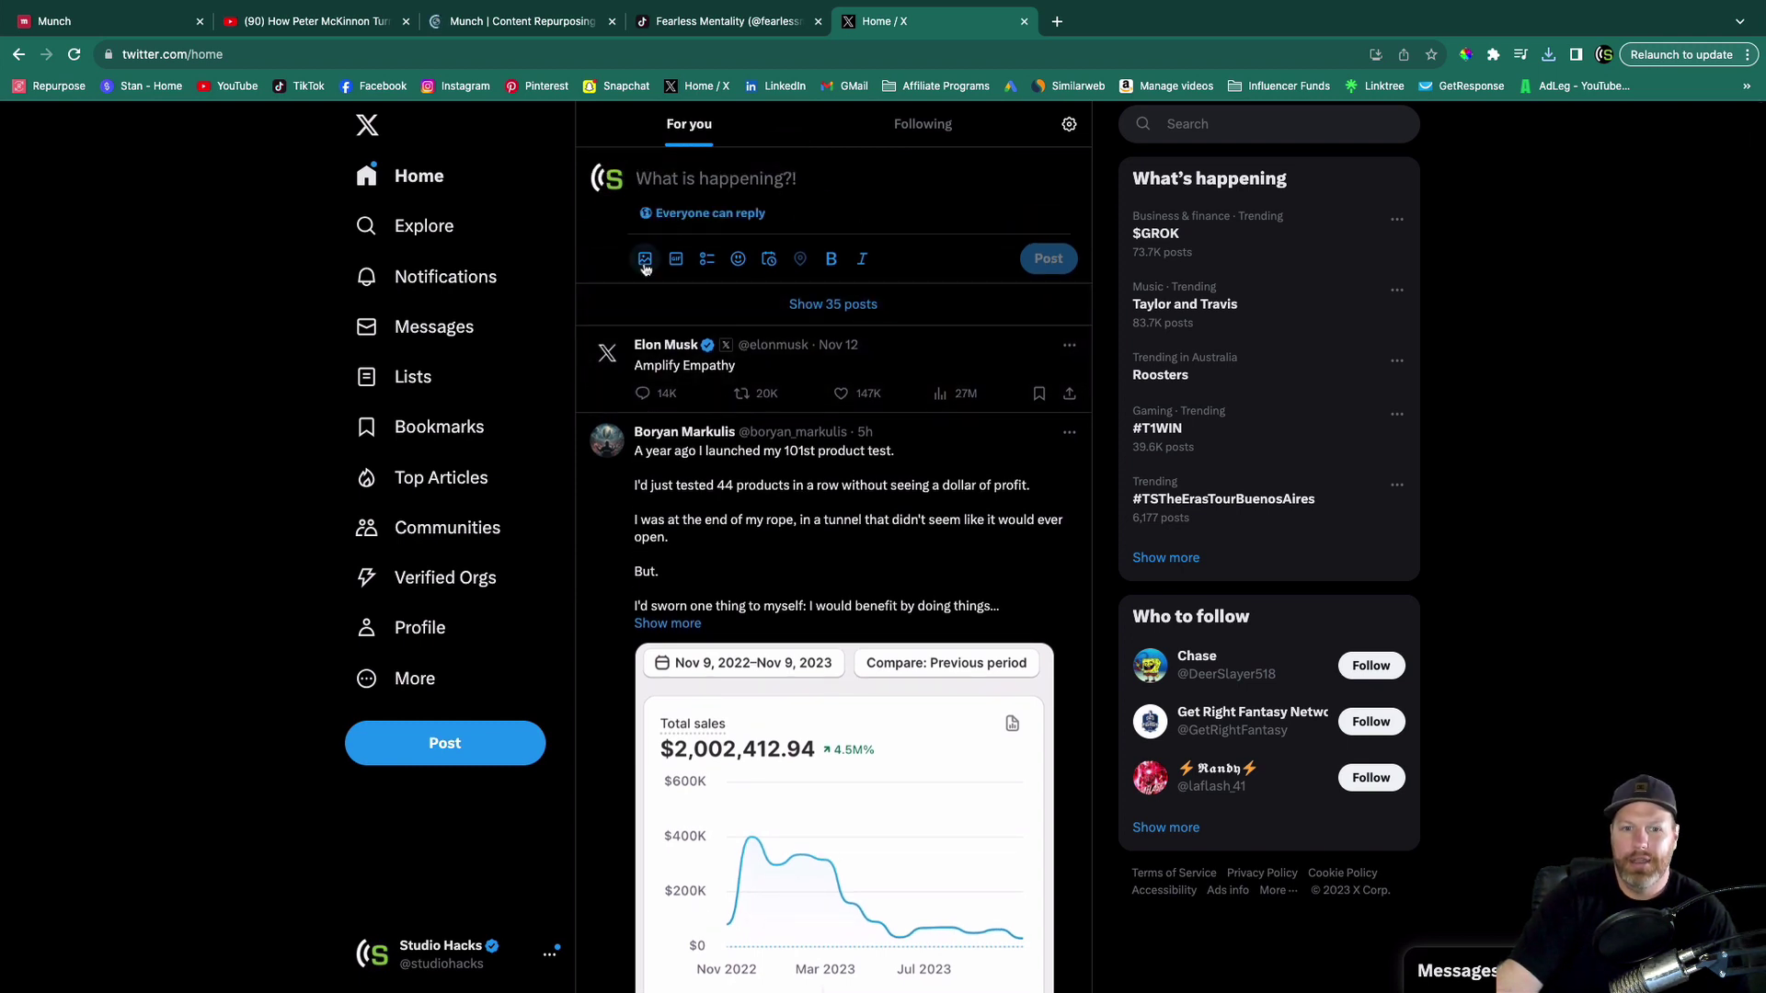
left_click(645, 260)
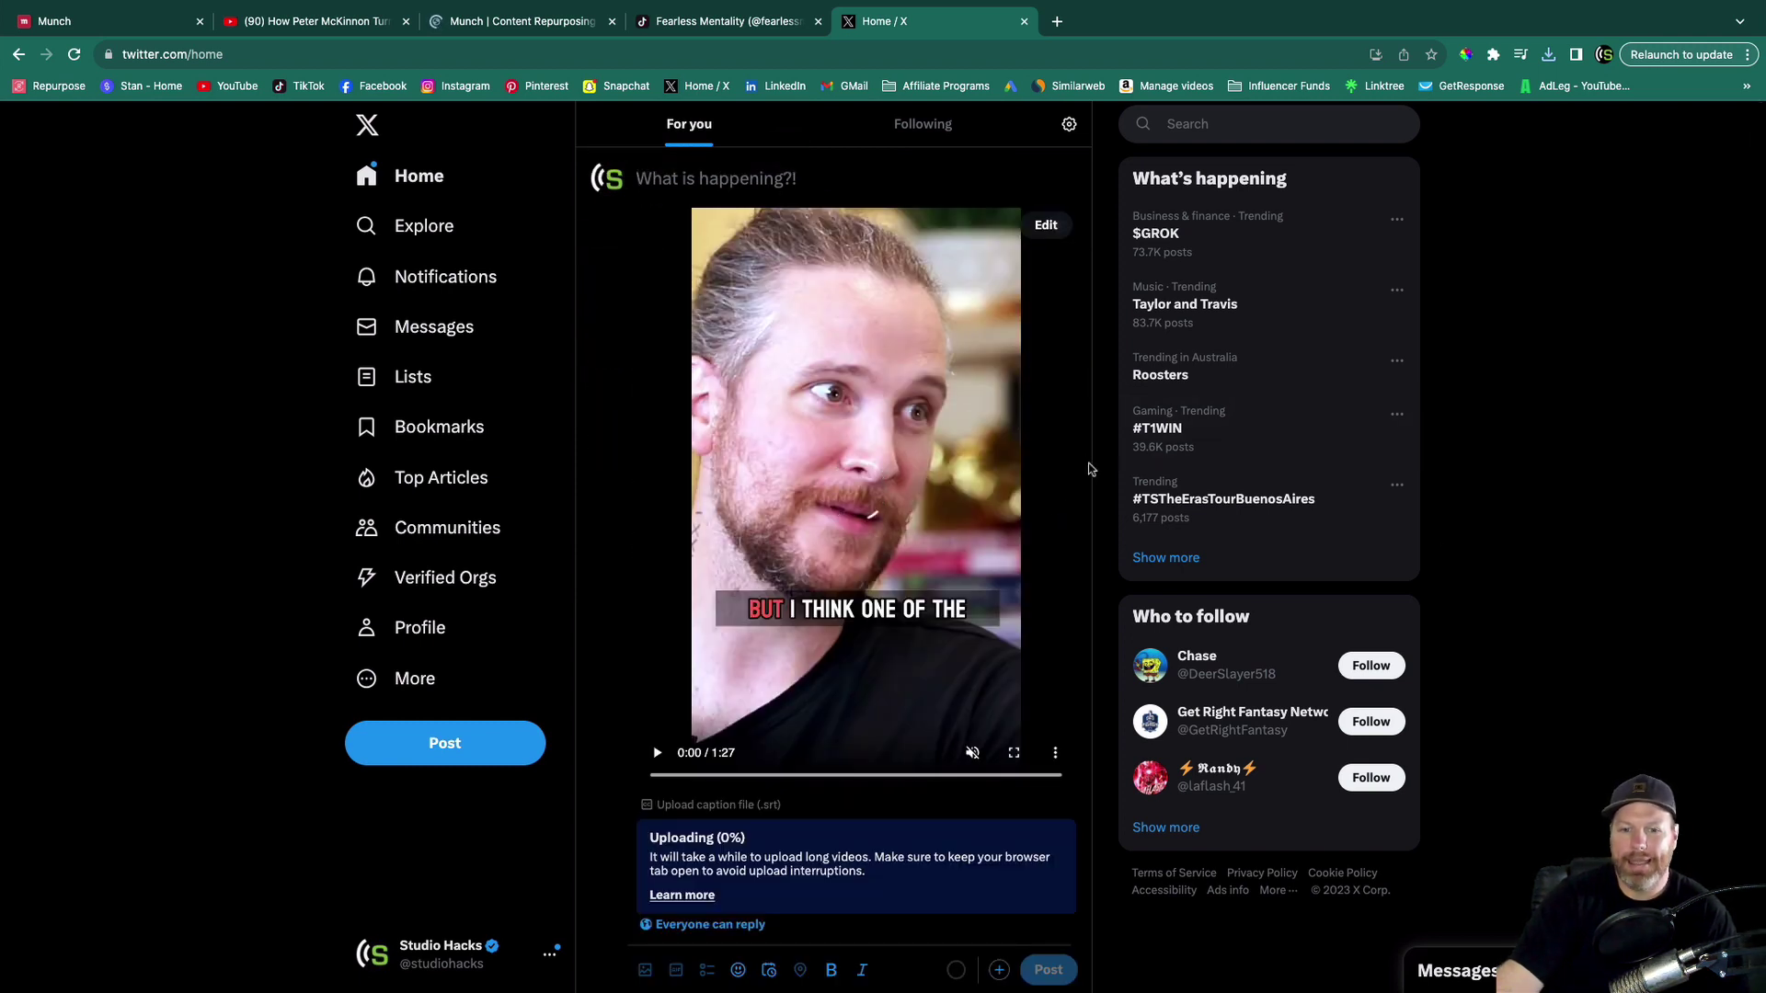
Step: Paste the copied Munch caption into the post text
right_click(763, 177)
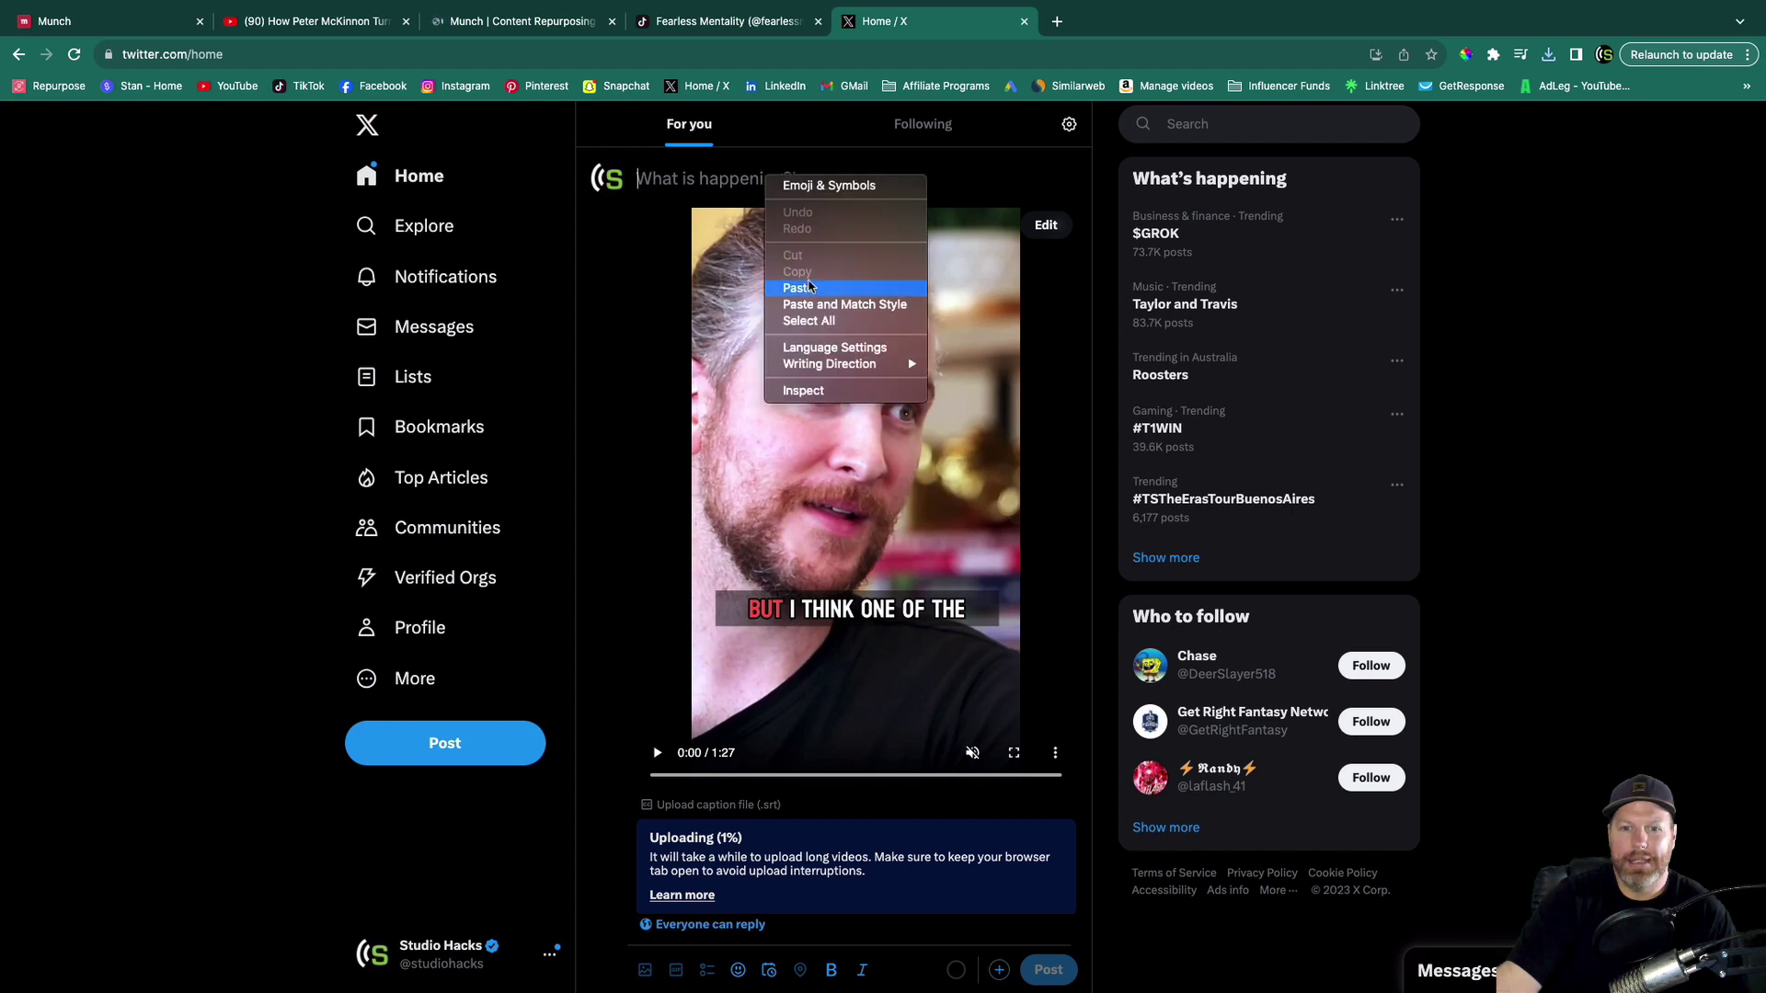
left_click(805, 289)
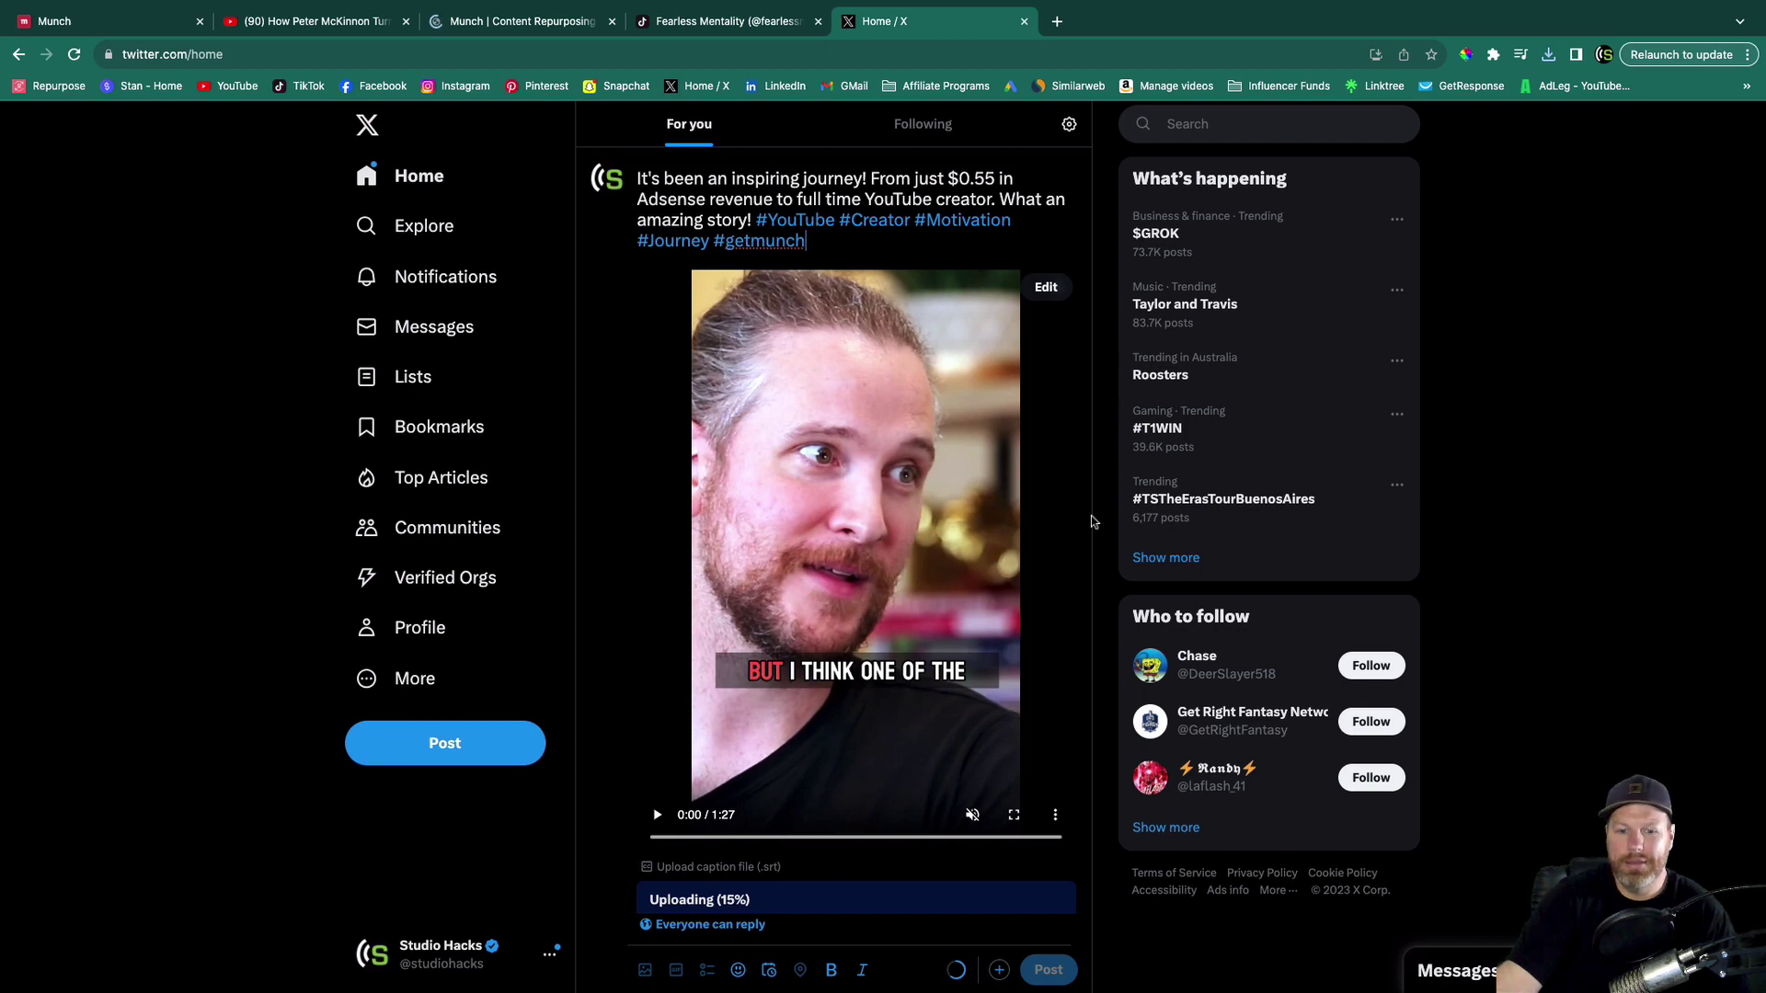
scroll(1097, 628, "down", 2)
scroll(1097, 628, "down", 1)
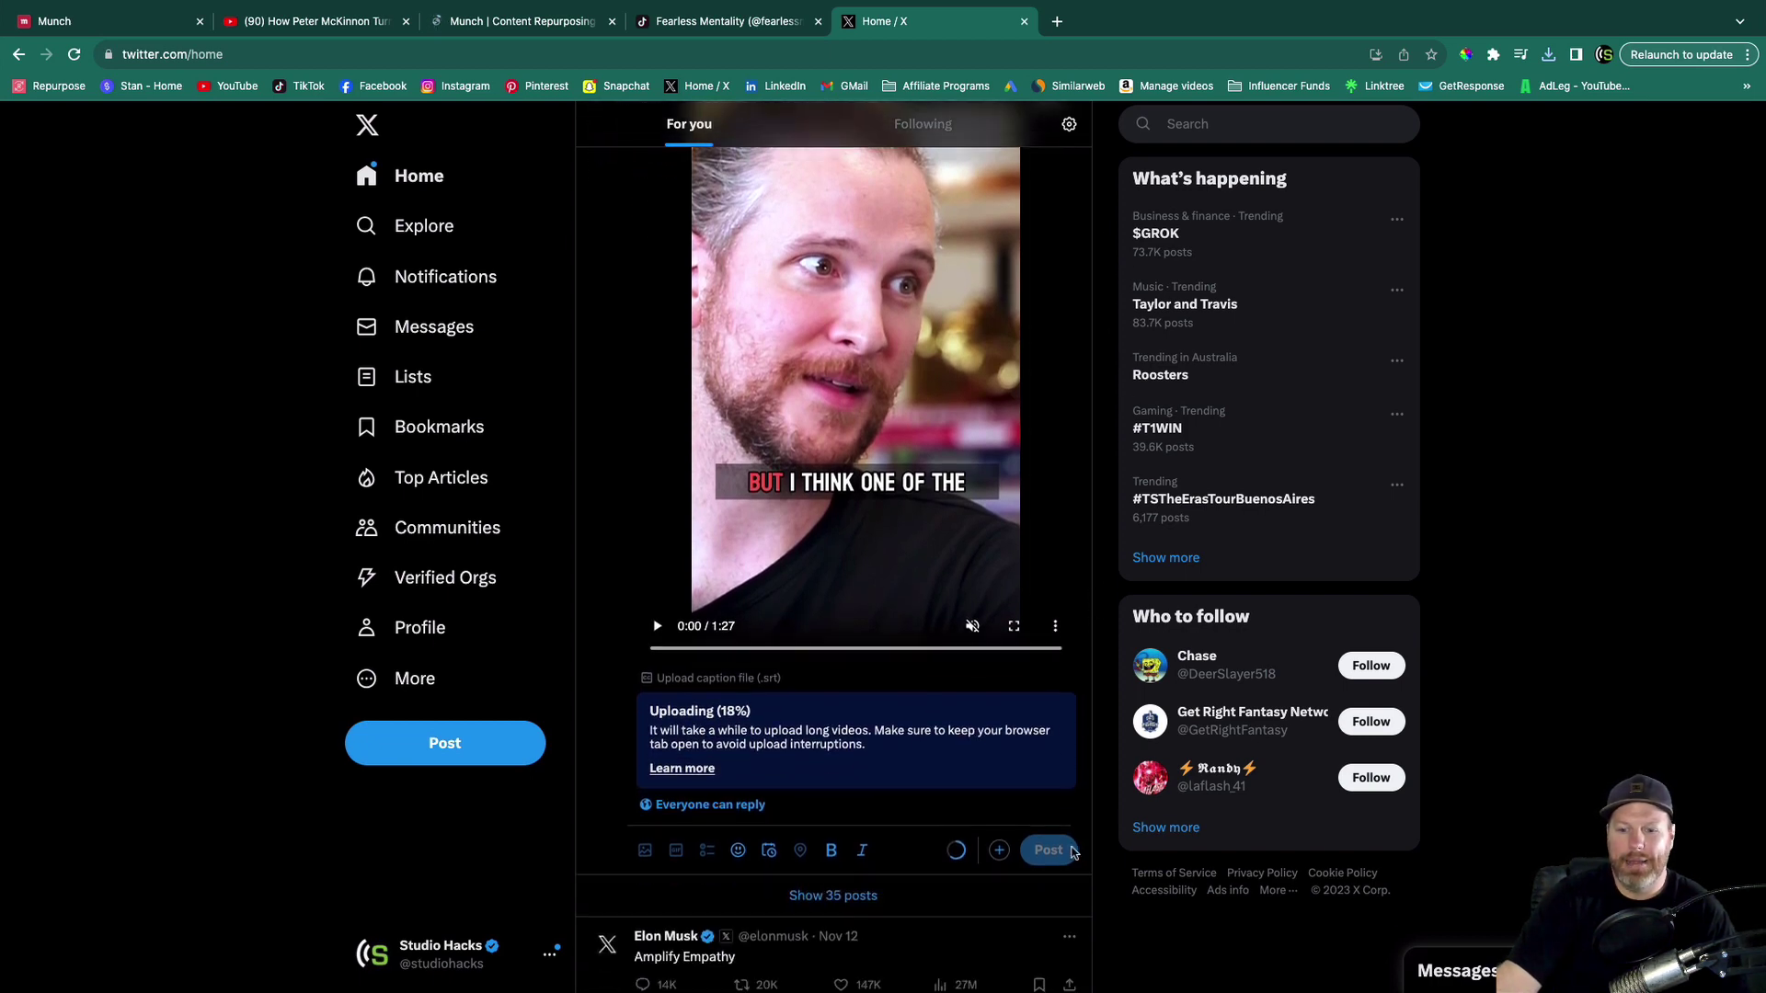
Step: Wait for the attached 1:27 clip to reach Uploaded (100%)
scroll(1106, 798, "up", 2)
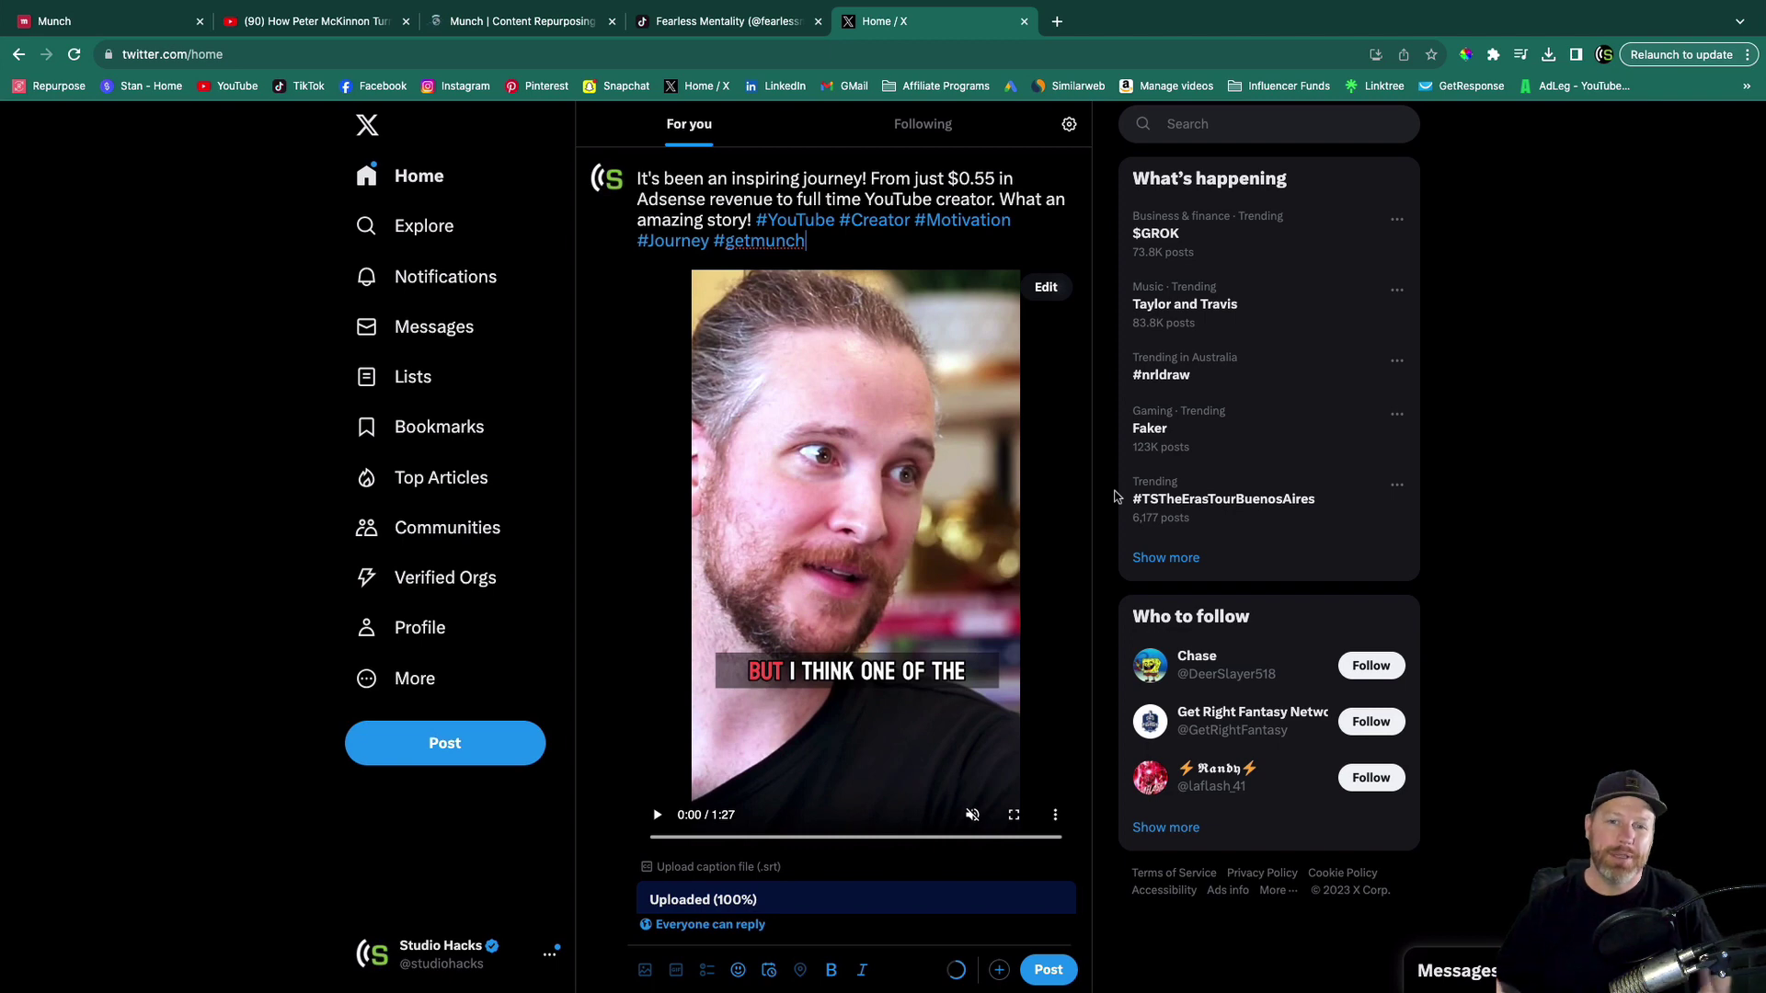
Step: Publish the X post with the clip and caption, then return to Munch's clip grid
key("ctrl+Return")
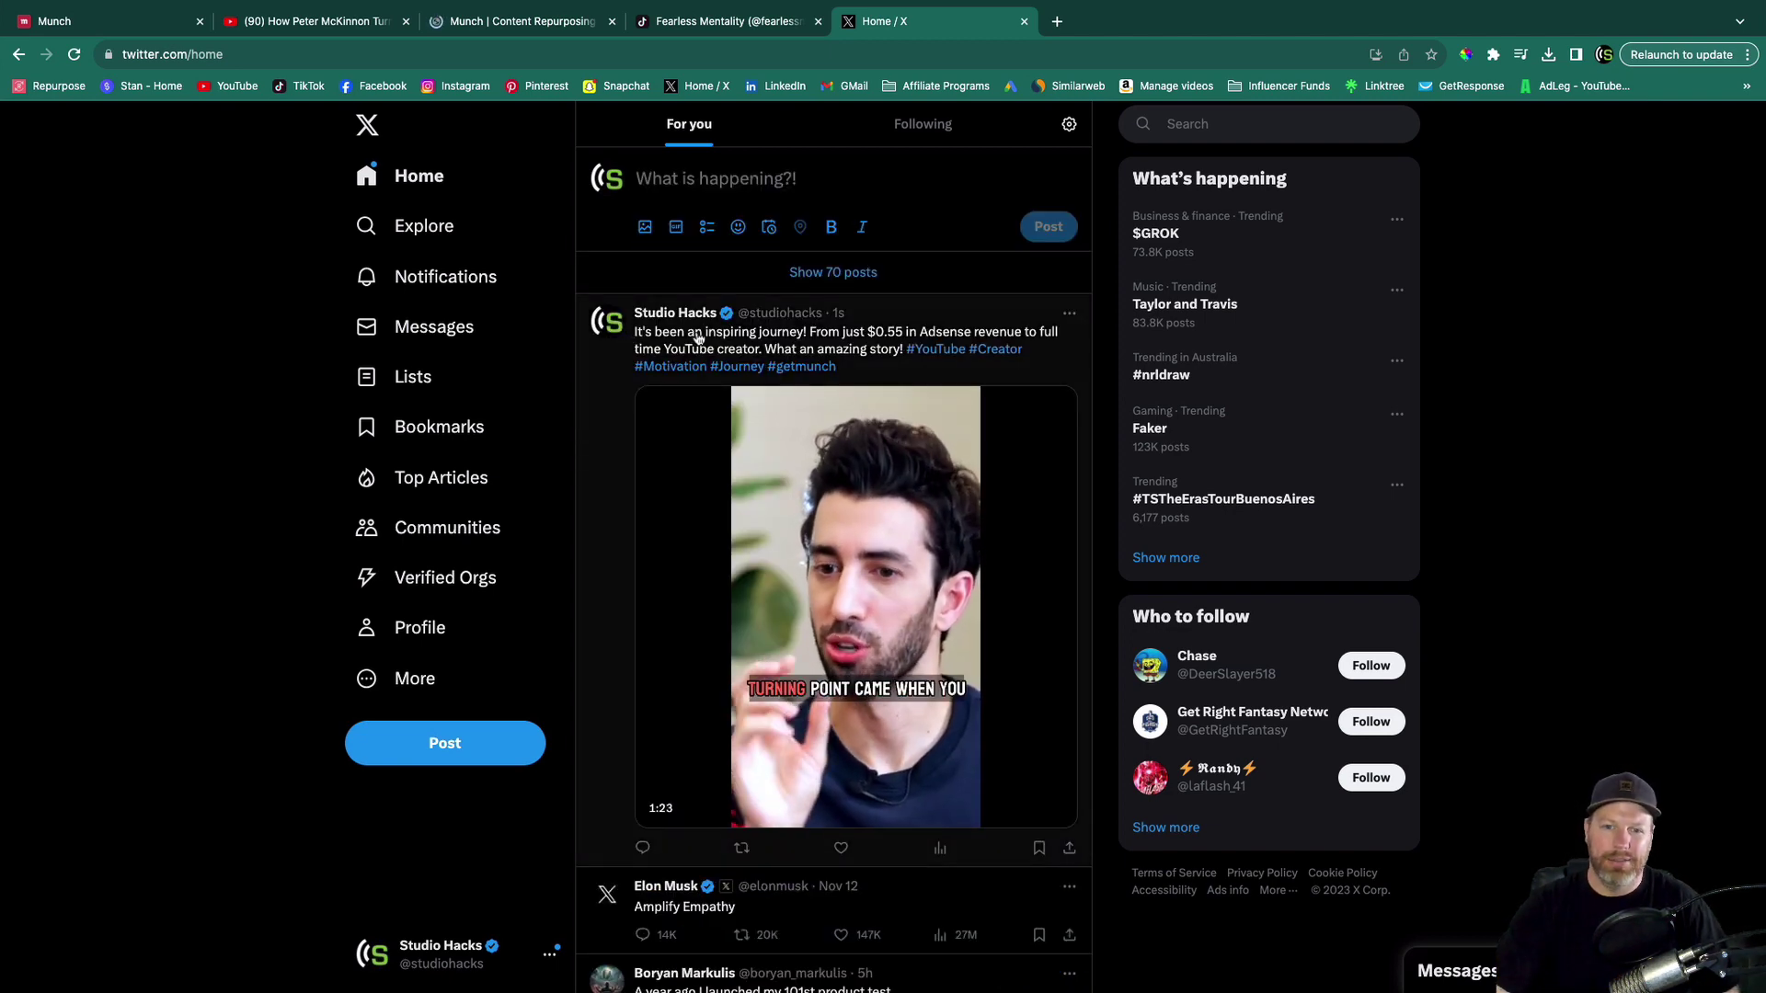
mouse_move(785, 455)
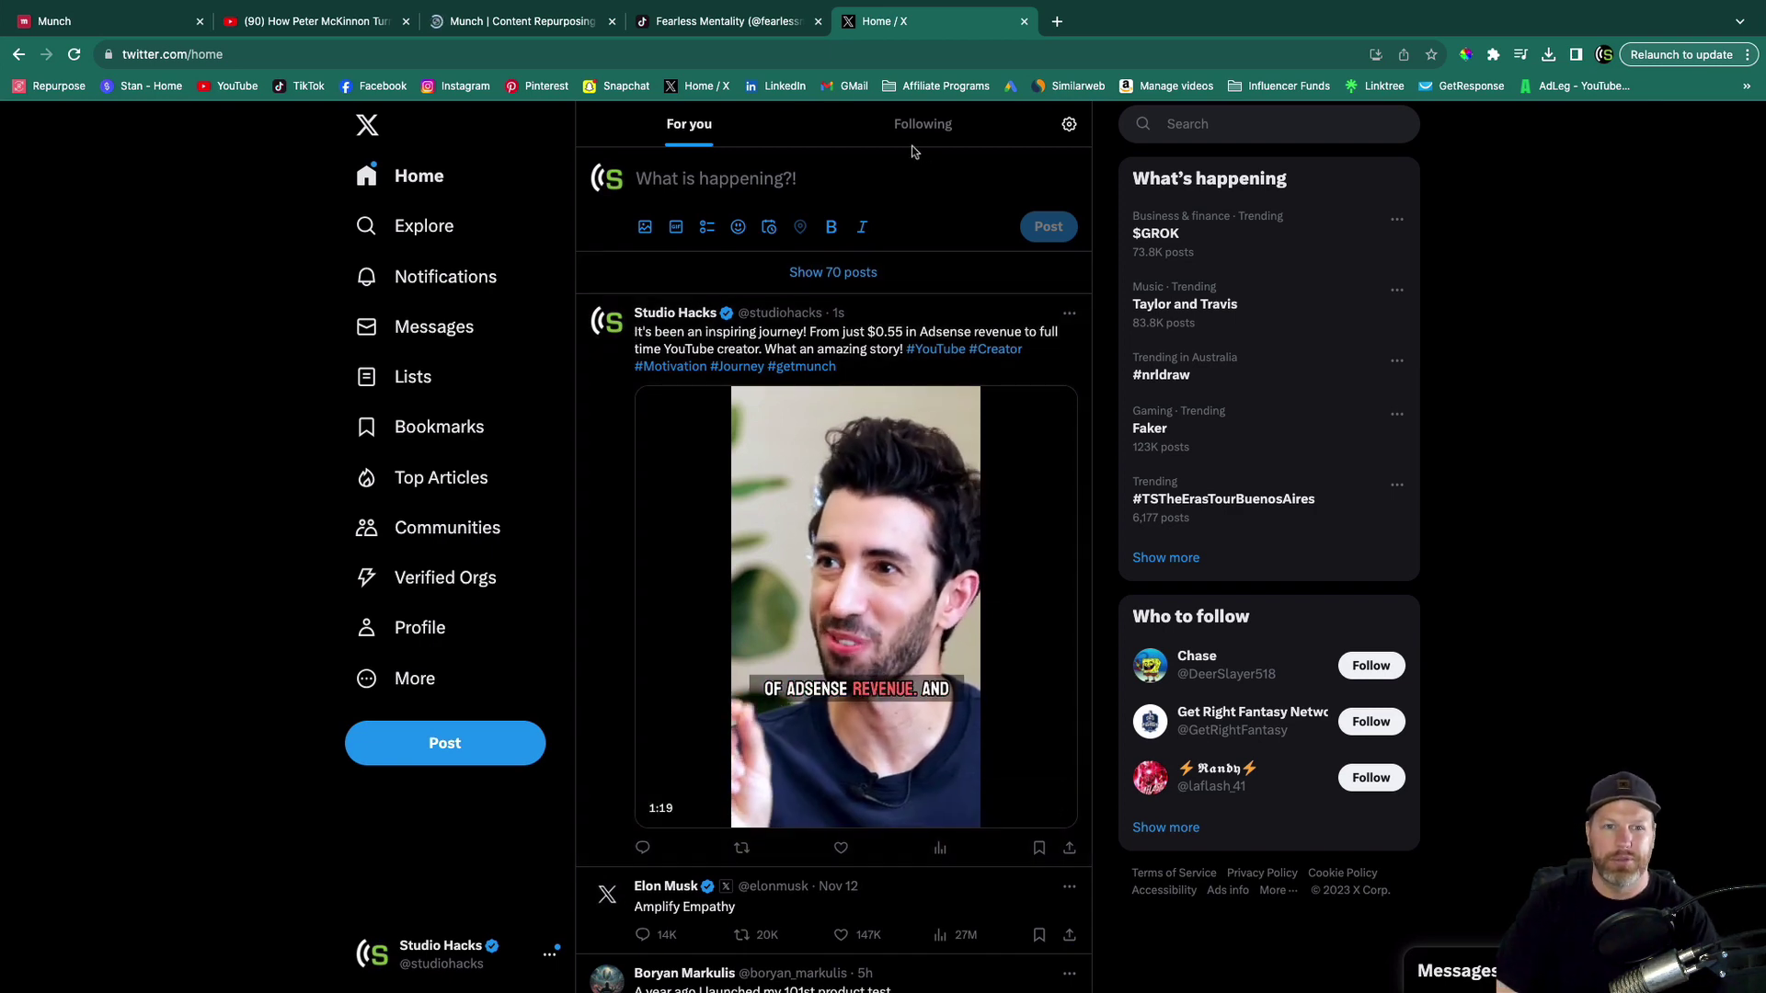
key("super+1")
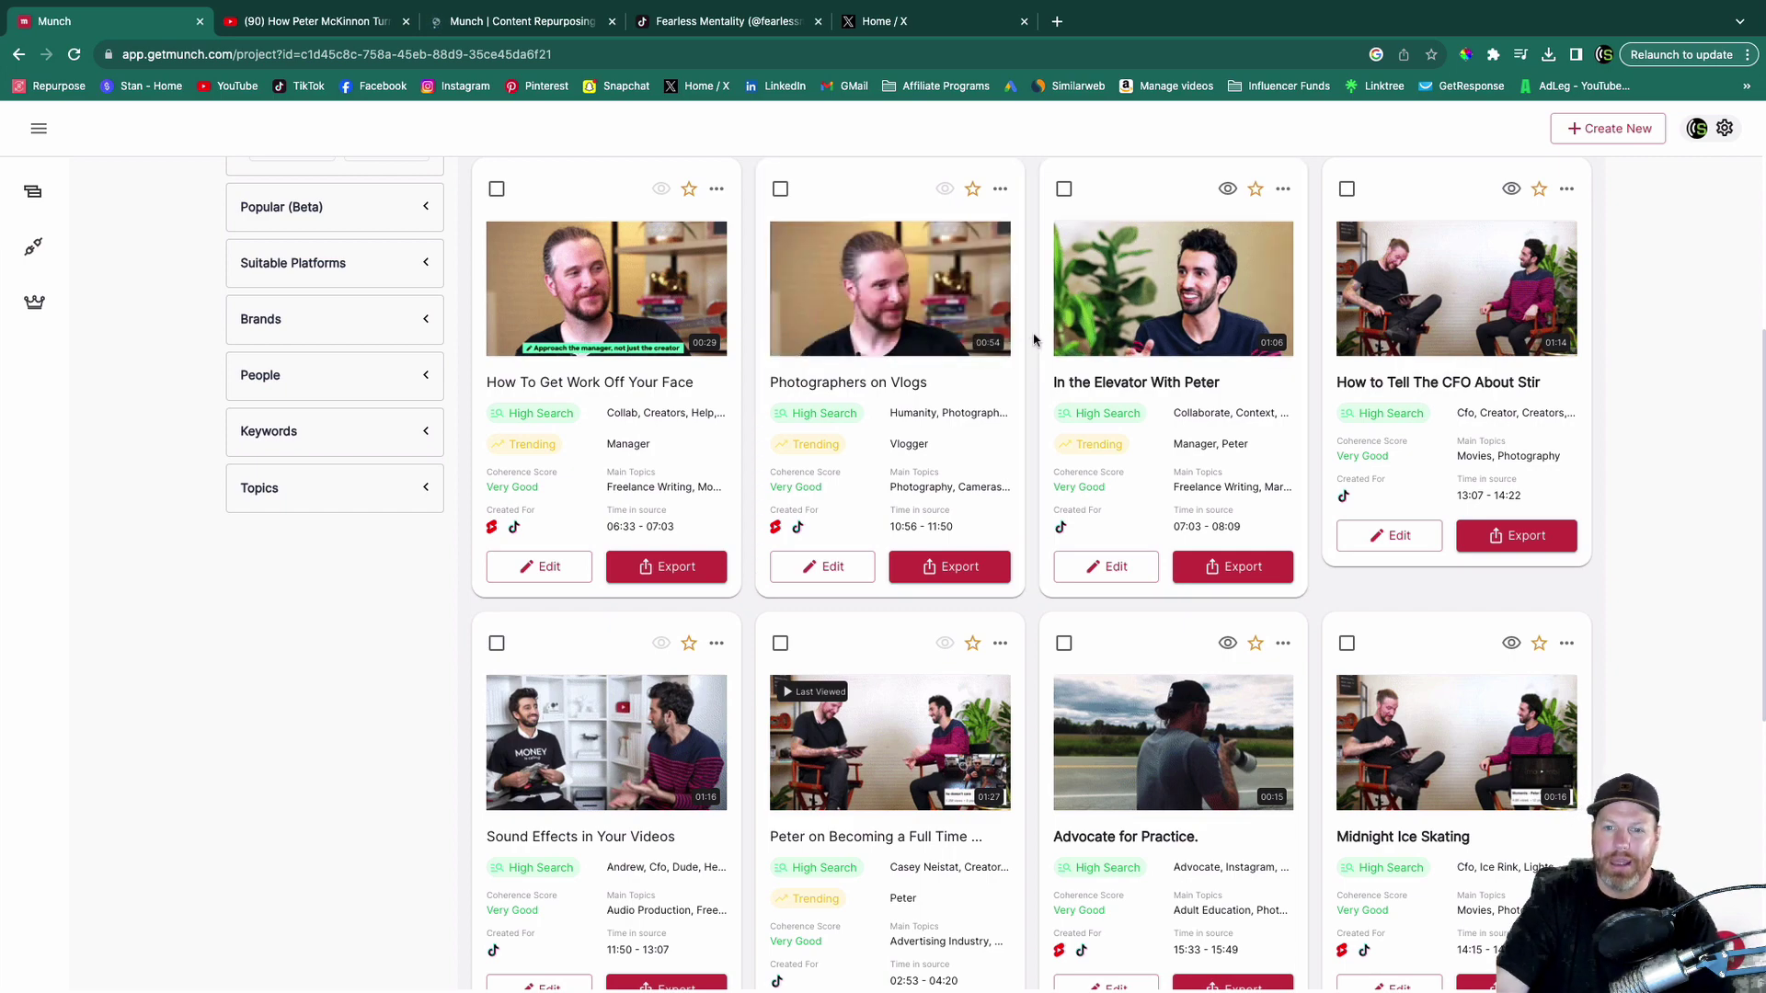
Step: Scroll back to the top of the 16-clip grid, led by 'How To Get Work Off Your Face'
scroll(1037, 359, "up", 1)
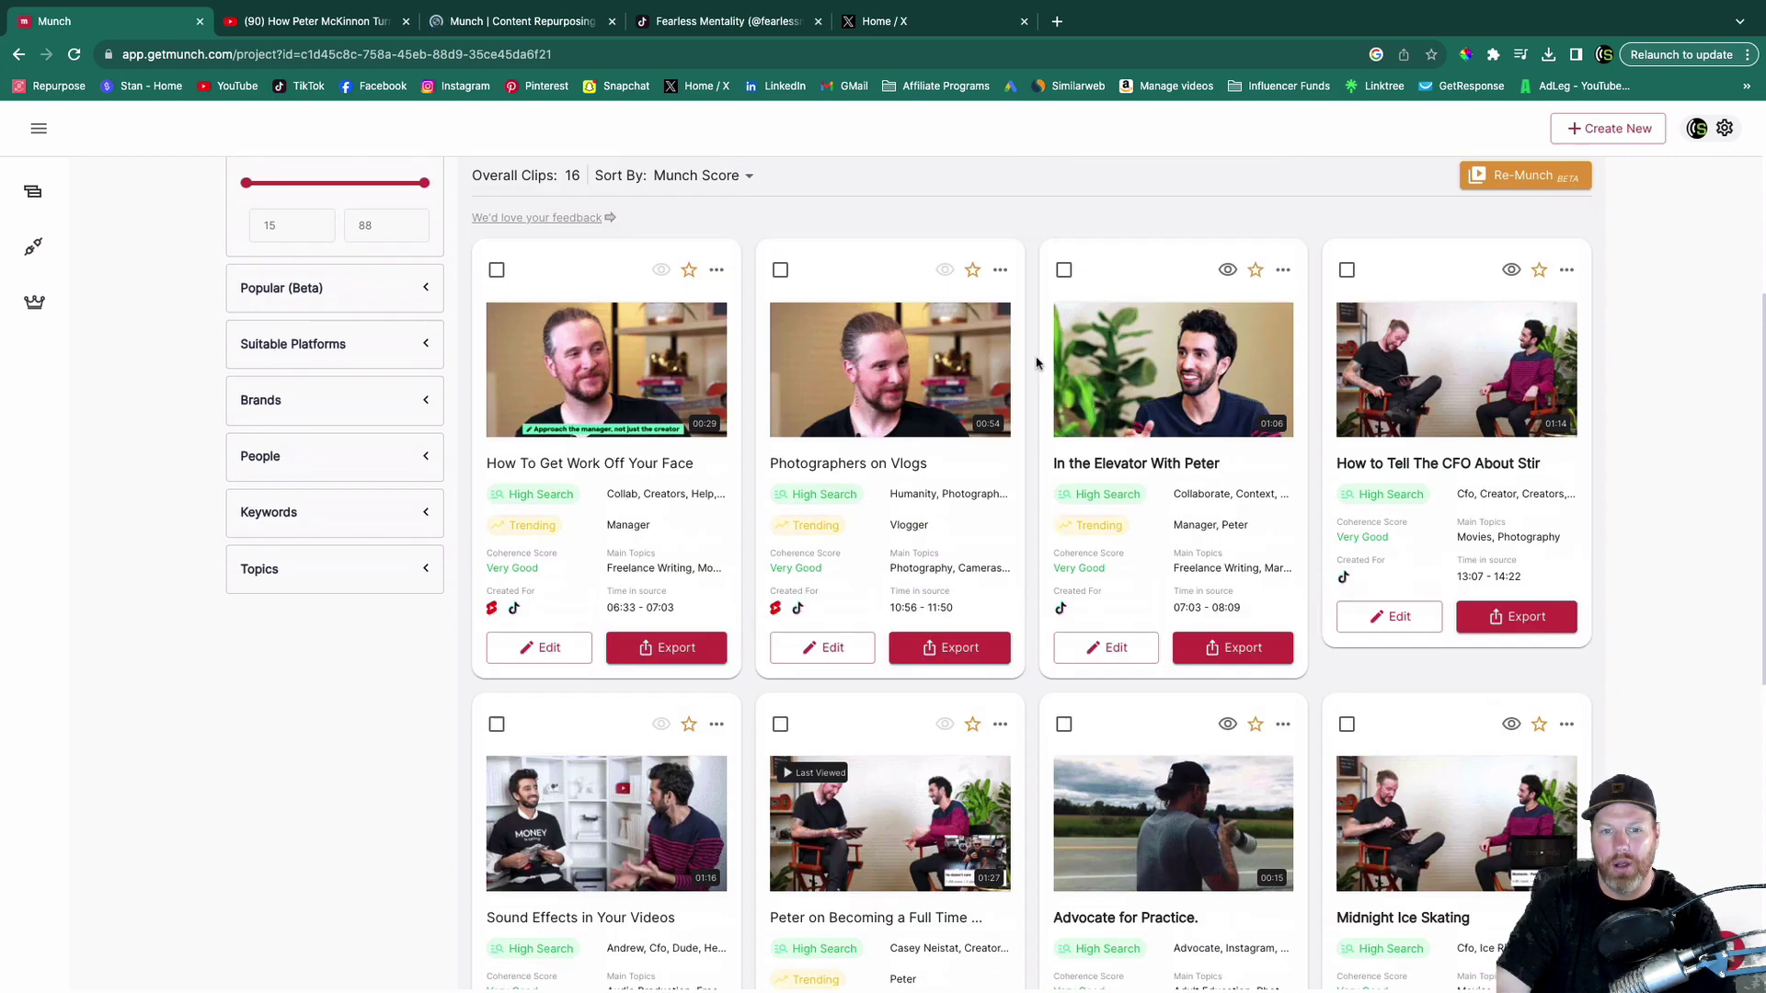